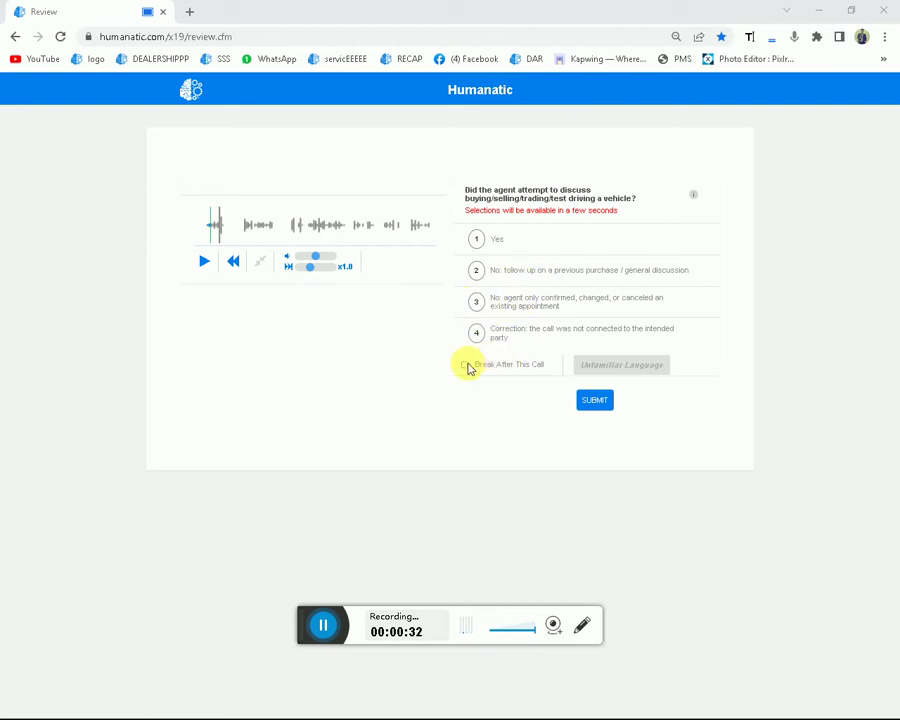
Play the call recording at x1.2 speed with the volume raised, and return to near its start.
drag(309, 623, 606, 691)
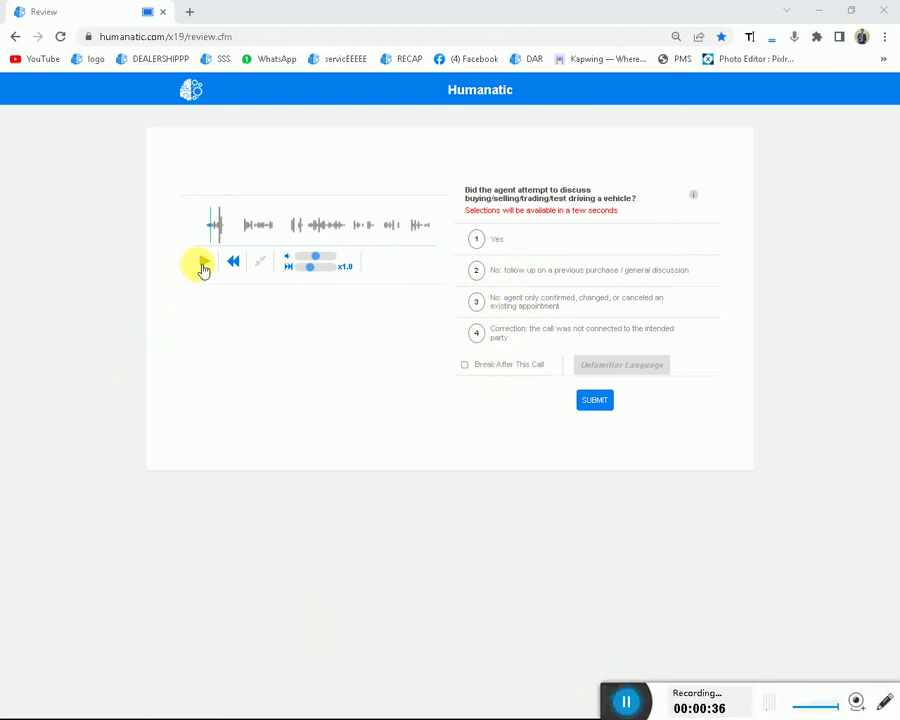
click(203, 265)
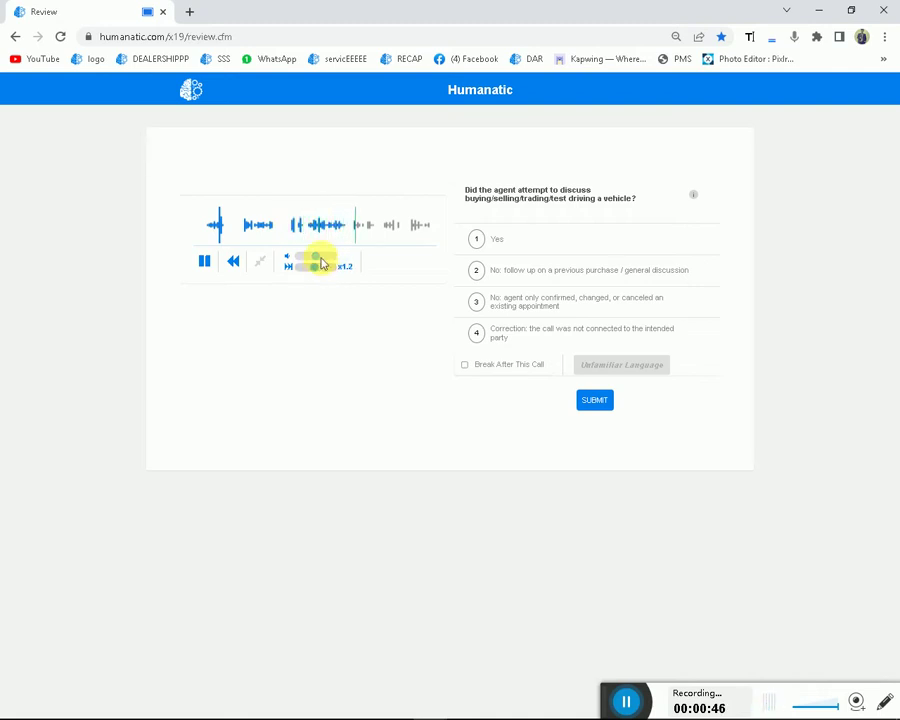
drag(315, 257, 330, 262)
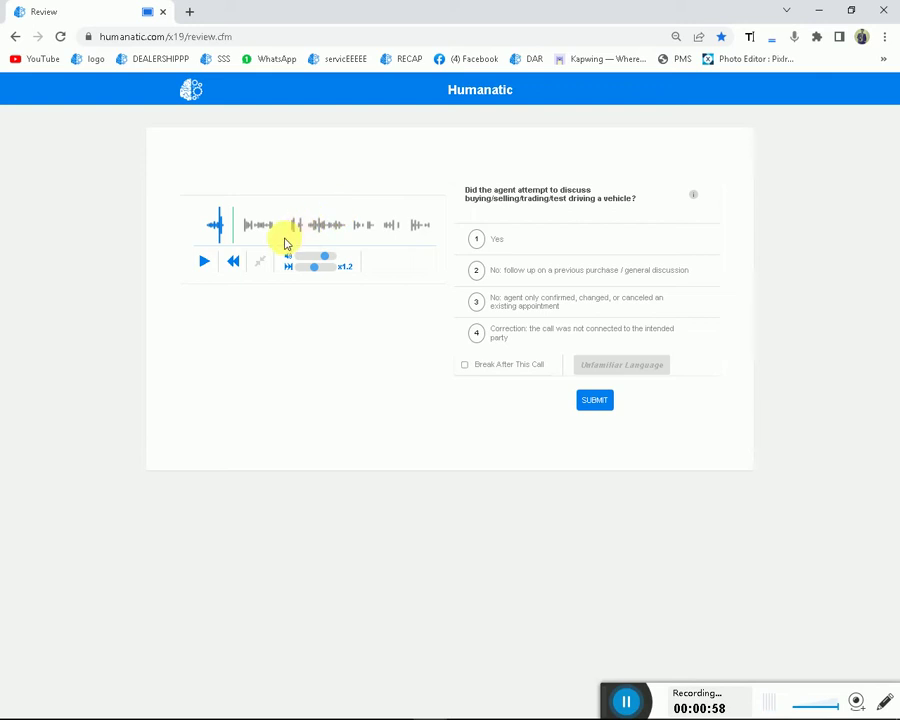
click(217, 225)
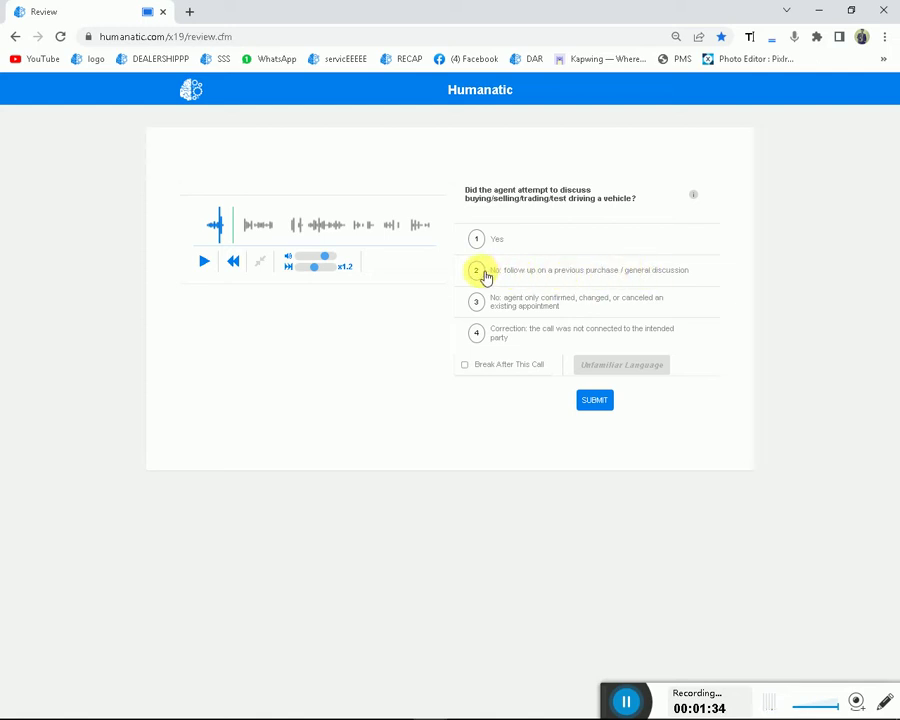
Listen to more of the call, skip ahead, and answer "No: follow up on a previous purchase / general discussion".
click(204, 262)
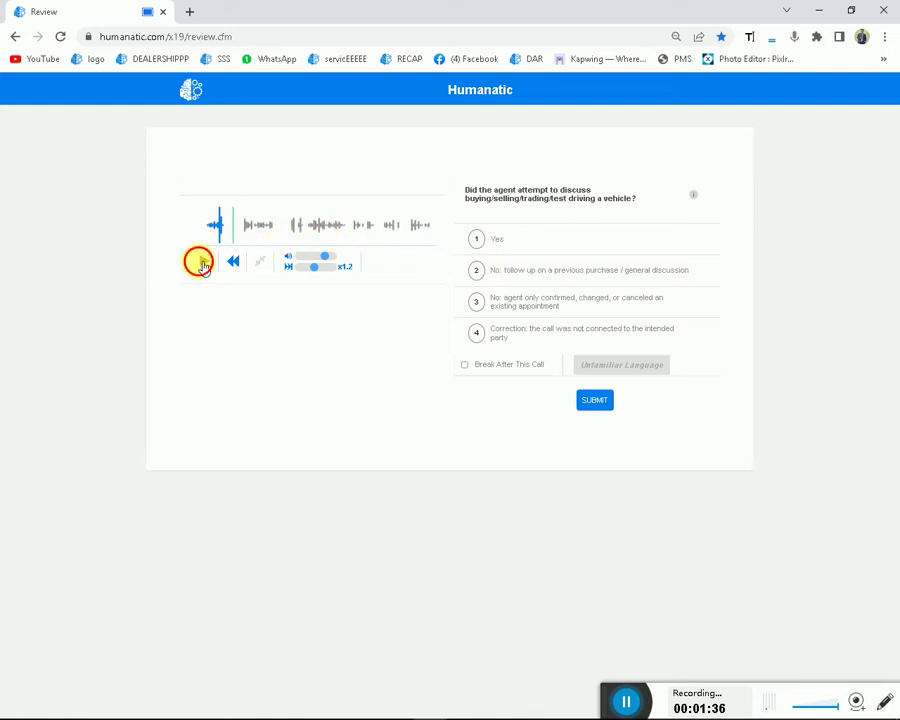
click(211, 264)
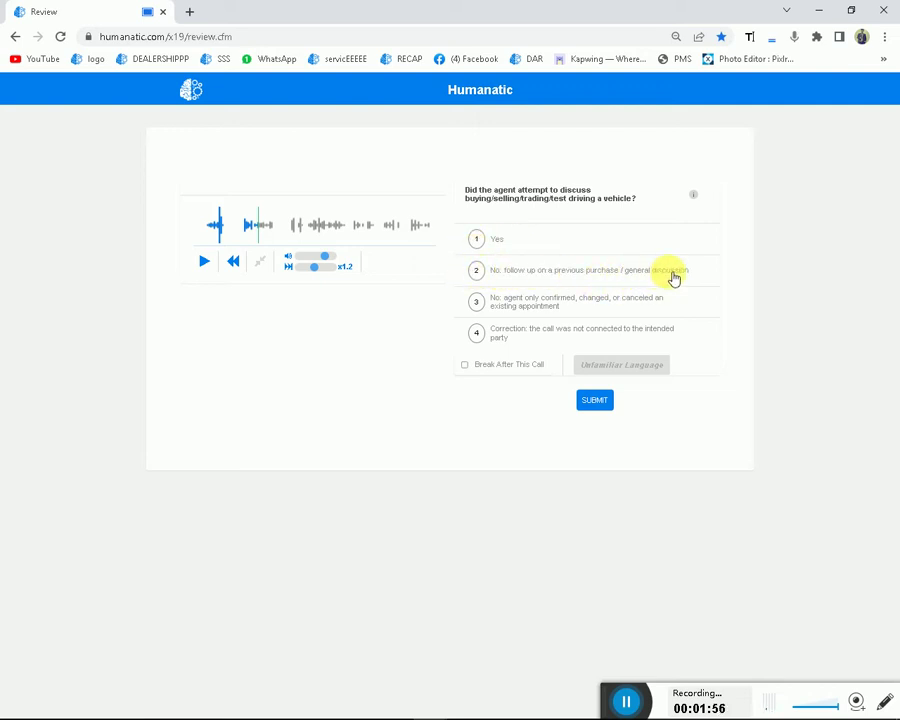
click(352, 224)
click(476, 270)
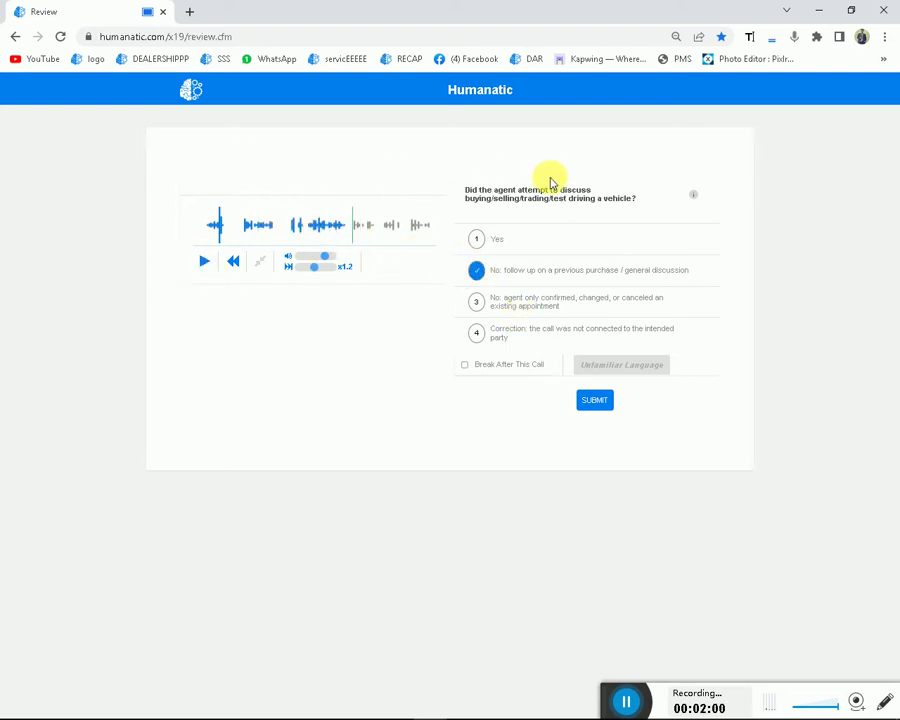
Return to the category list, filter it by "rea", and open the Reason for Outbound Call review in a new tab.
click(62, 38)
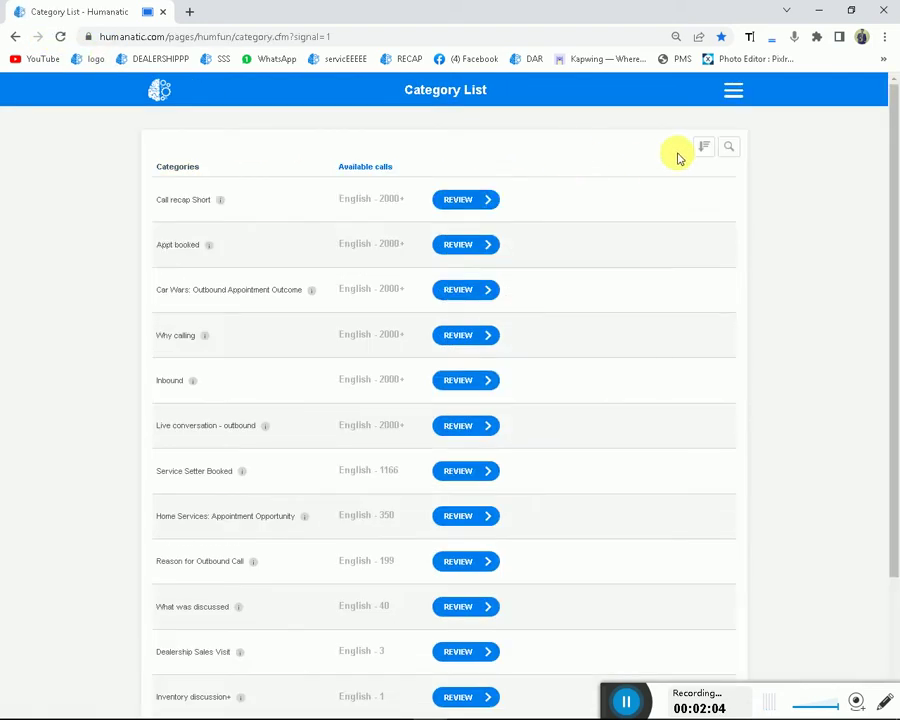
text(rea)
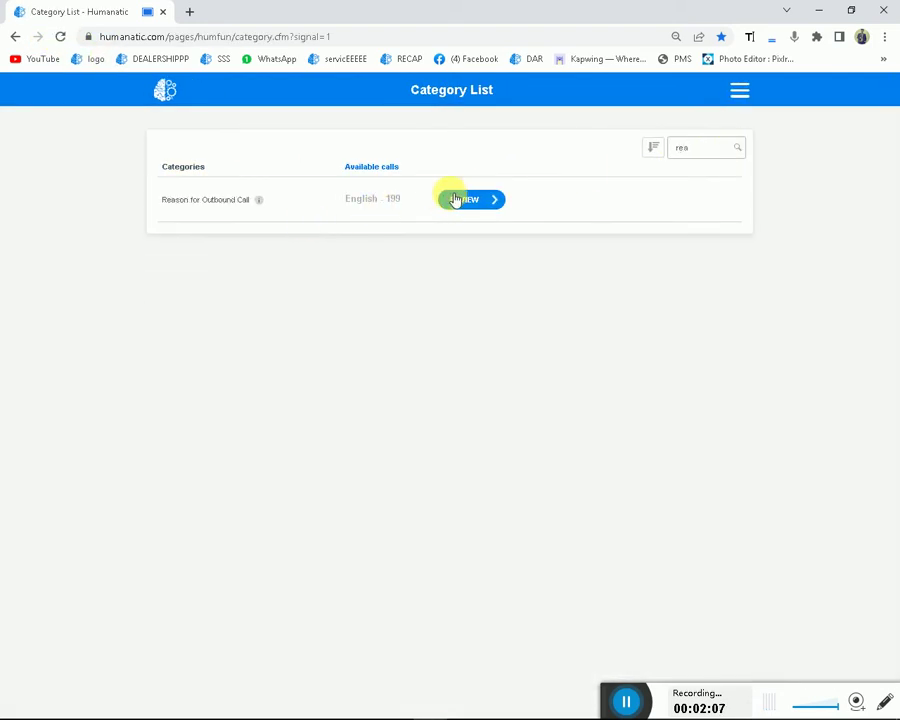
right_click(452, 198)
click(481, 204)
click(212, 8)
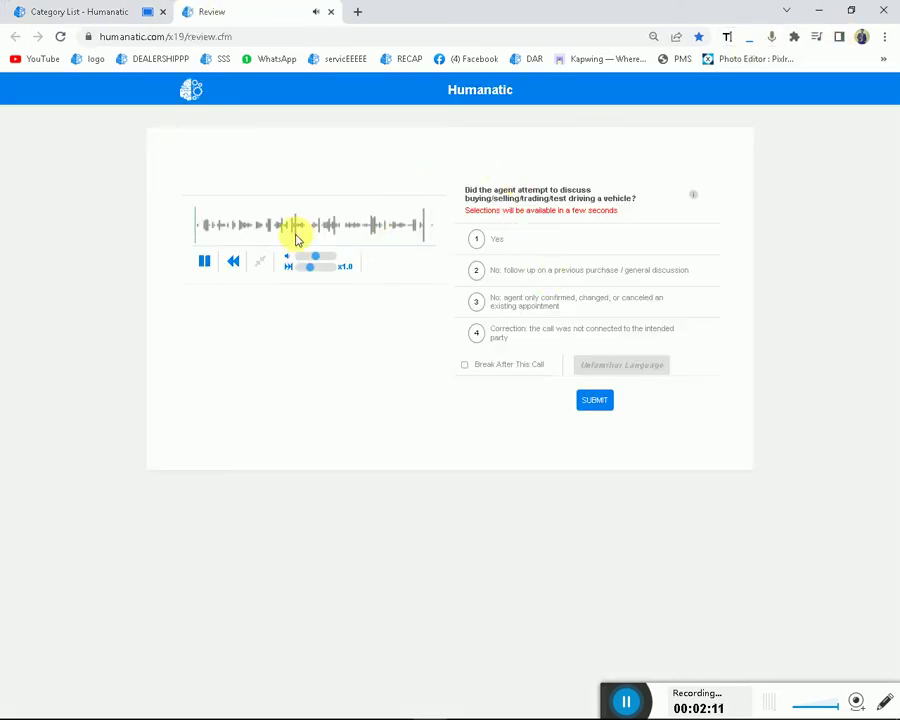
Listen to the call at full volume and x1.2 speed, replay part of its opening section, and pause.
mouse_move(327, 267)
mouse_down()
mouse_move(342, 250)
mouse_move(322, 280)
mouse_up()
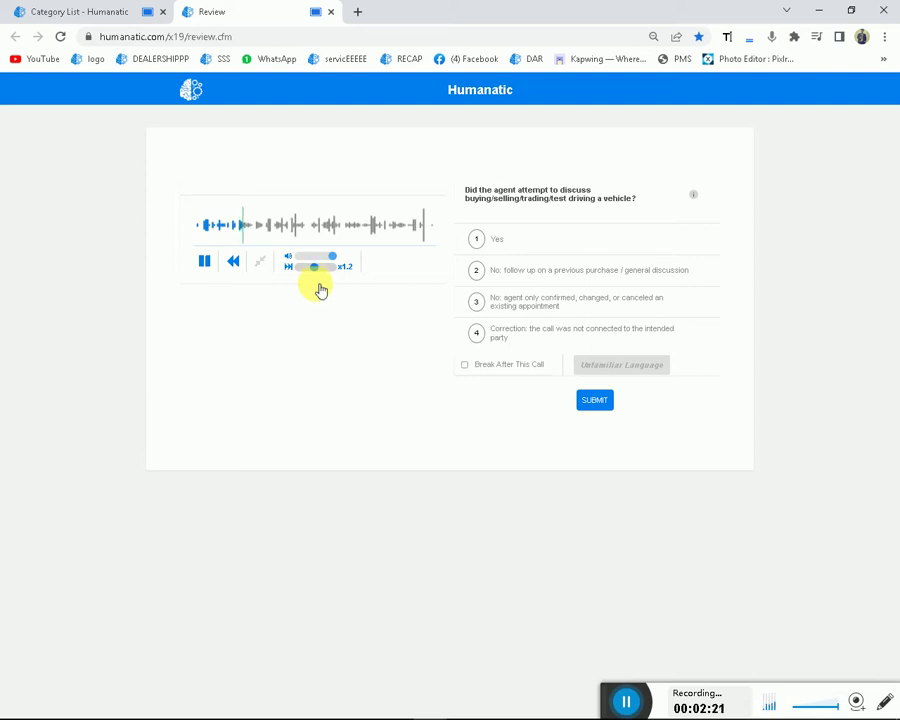
click(205, 262)
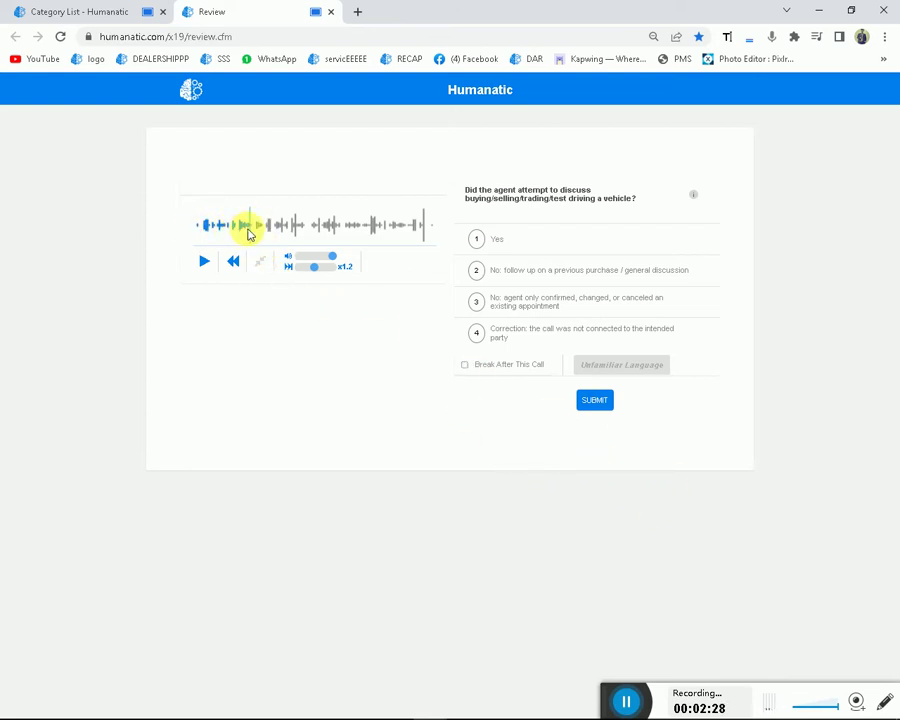
click(229, 224)
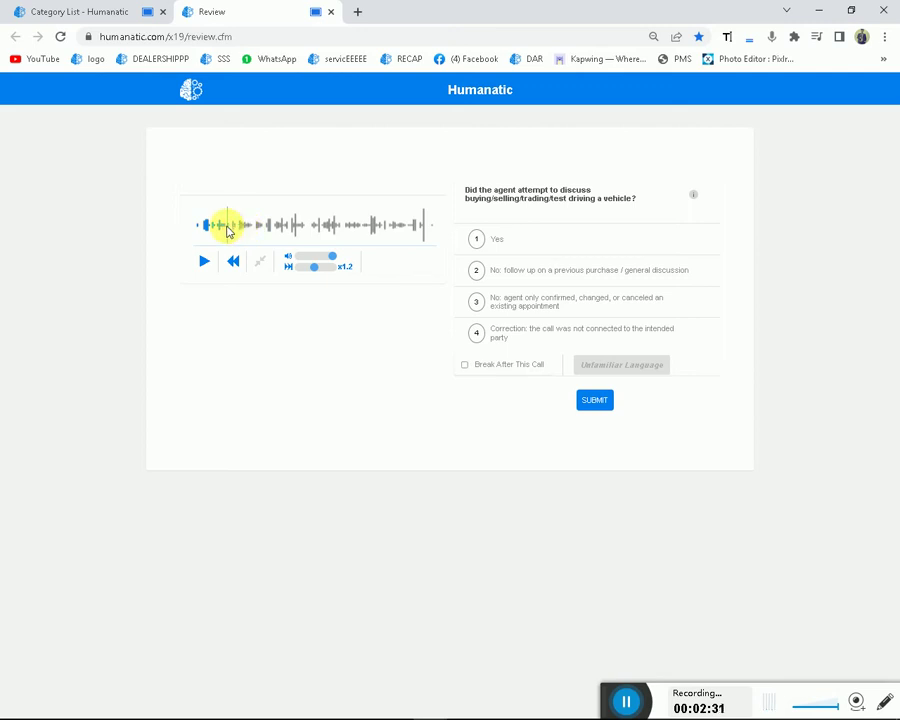
click(204, 262)
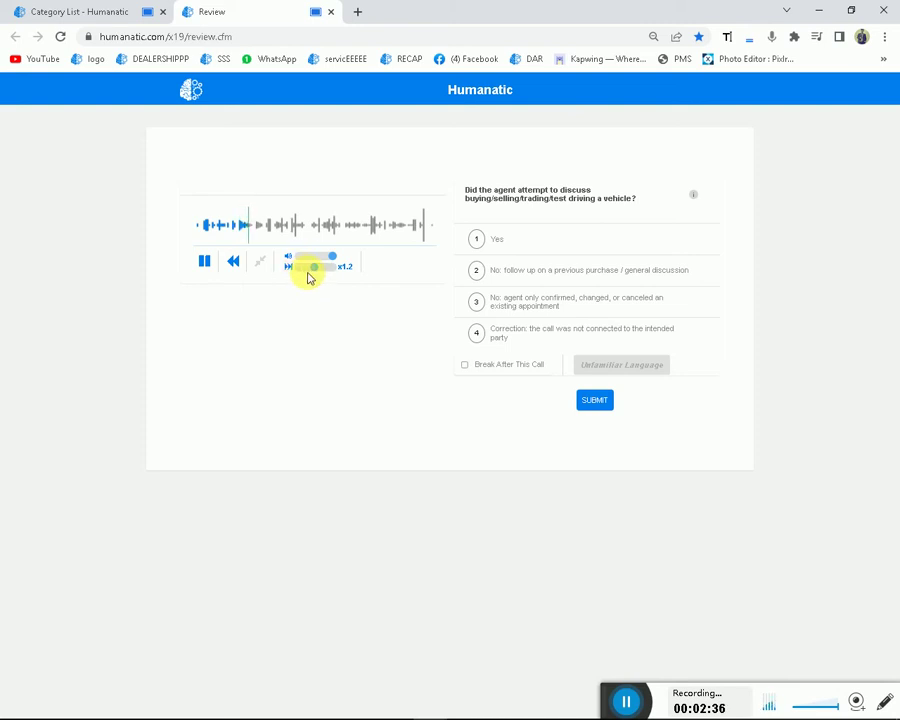
click(205, 261)
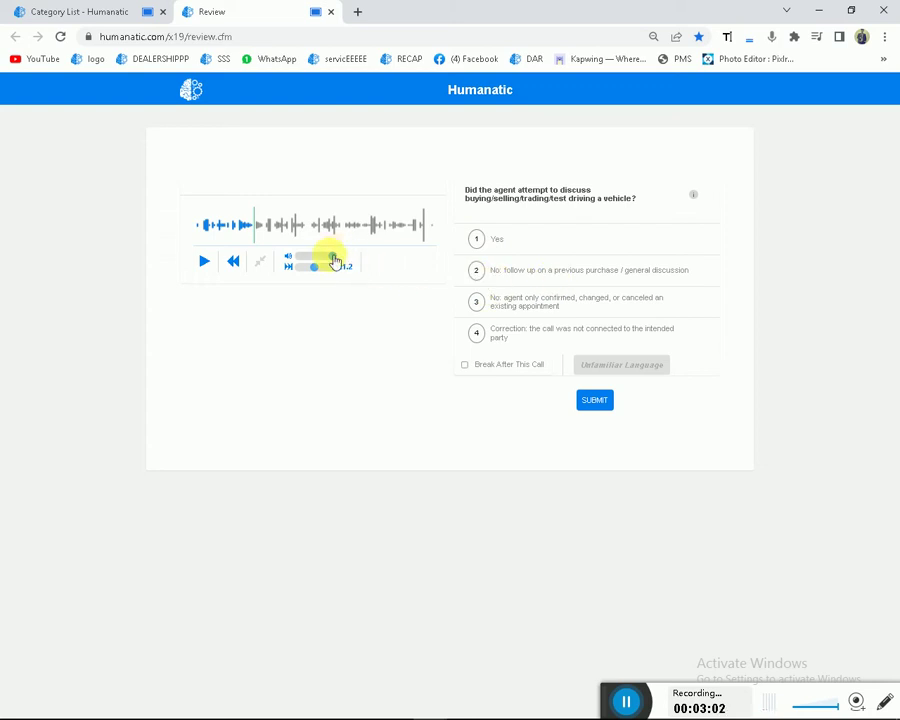
Listen further into the call at x2 speed, pause it, and answer "Yes" to the vehicle discussion question.
click(203, 261)
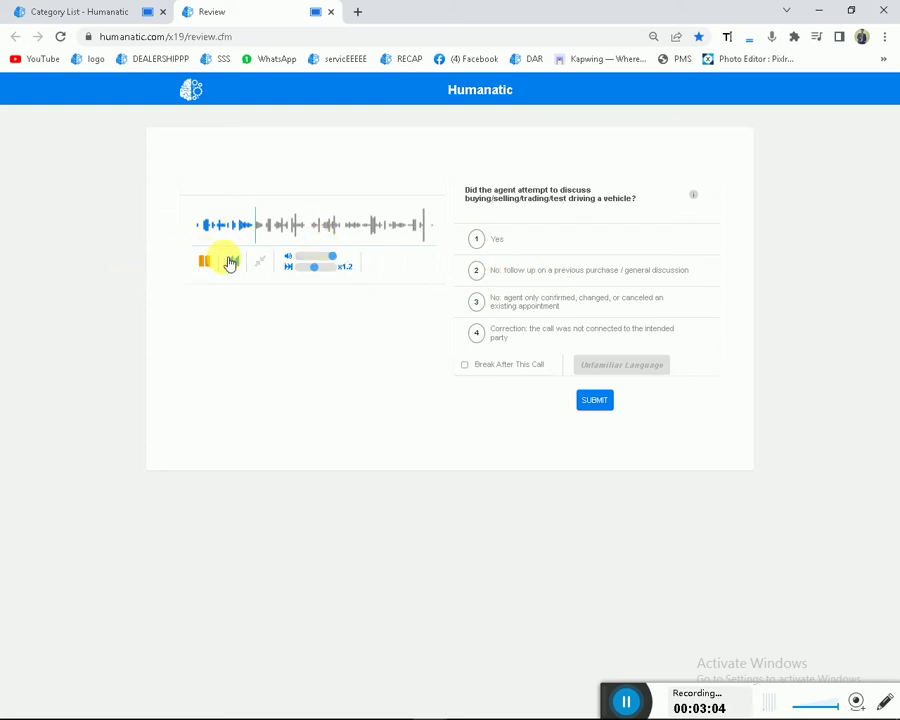
click(330, 266)
drag(334, 275, 325, 266)
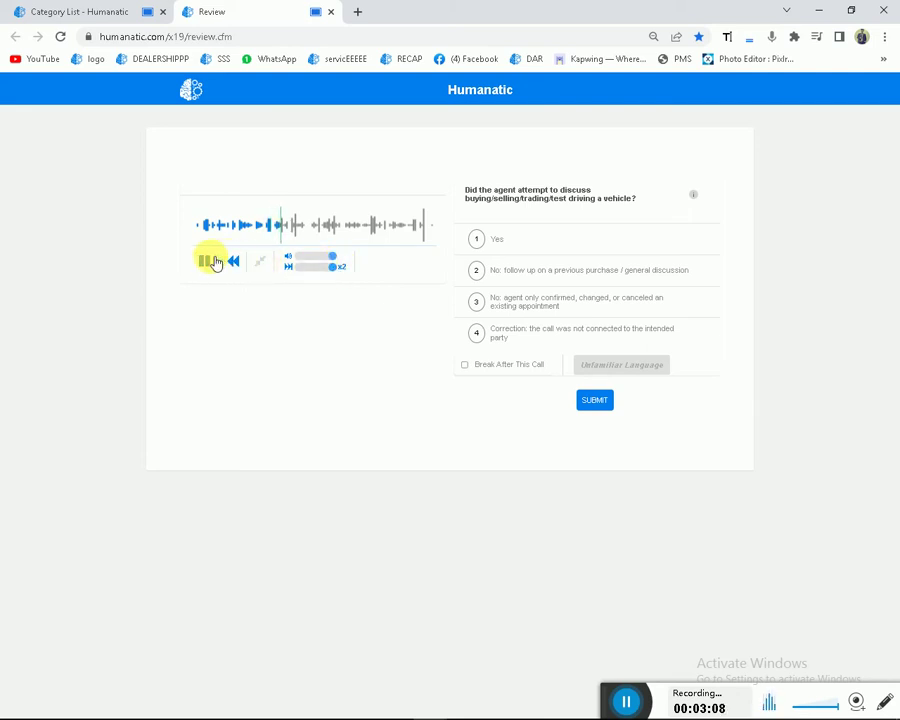
click(207, 264)
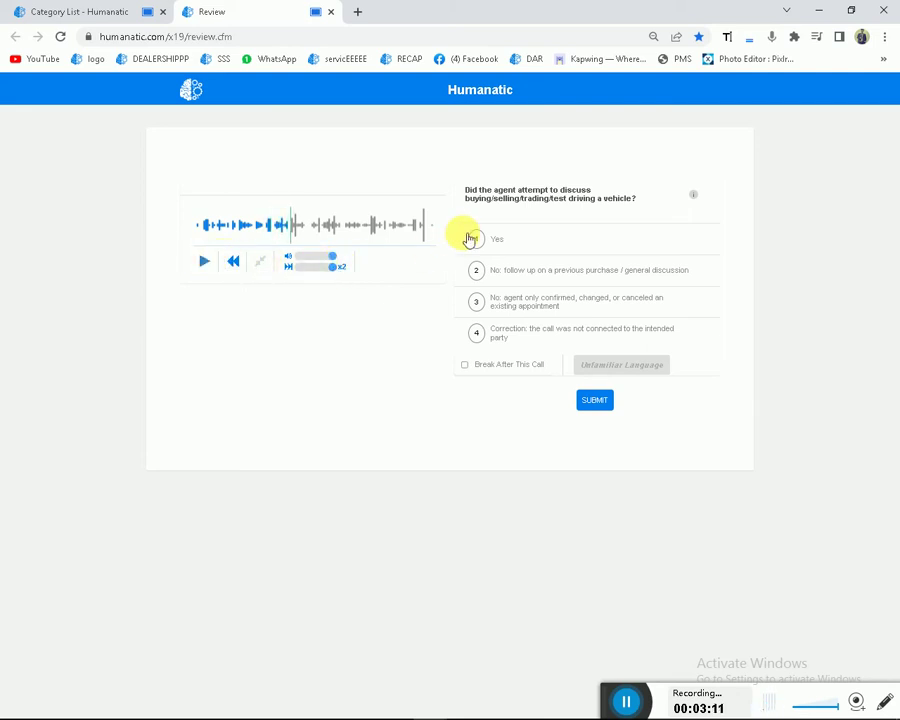
click(477, 238)
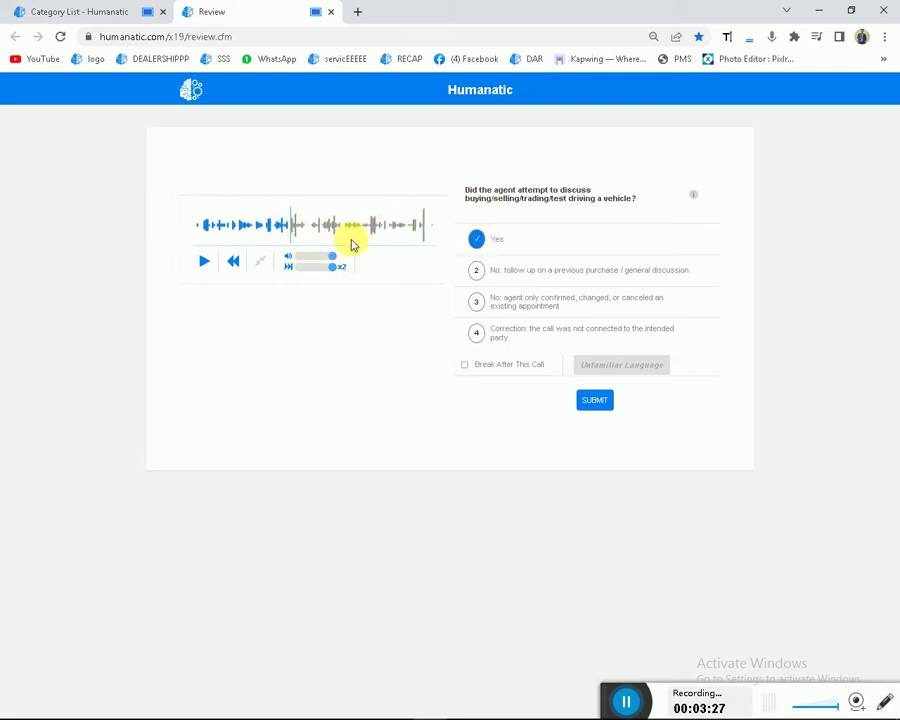
Close the answered review, reopen Reason for Outbound Call in a new tab, and set full volume and x2 speed.
click(331, 12)
click(541, 202)
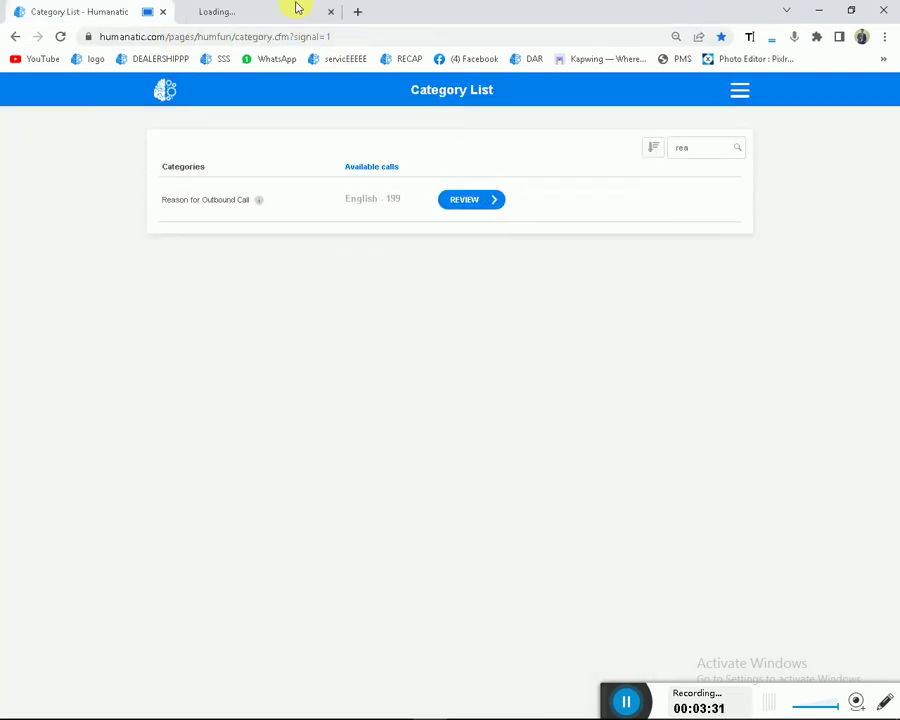
click(249, 10)
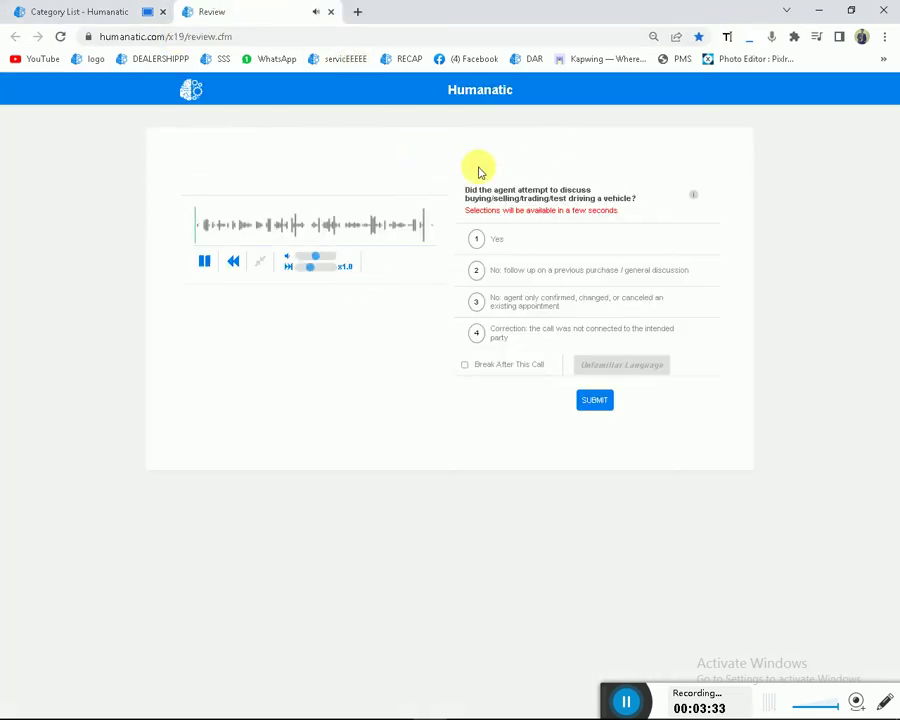
click(333, 256)
click(333, 266)
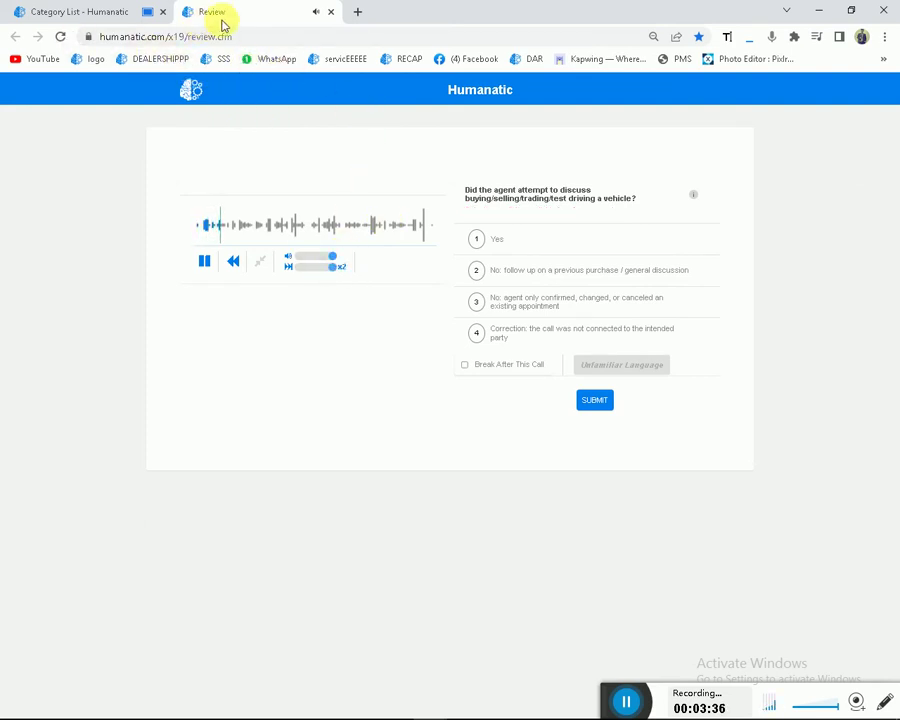
Close the current review and open Reason for Outbound Call in three new tabs from the category list.
click(331, 12)
click(492, 201)
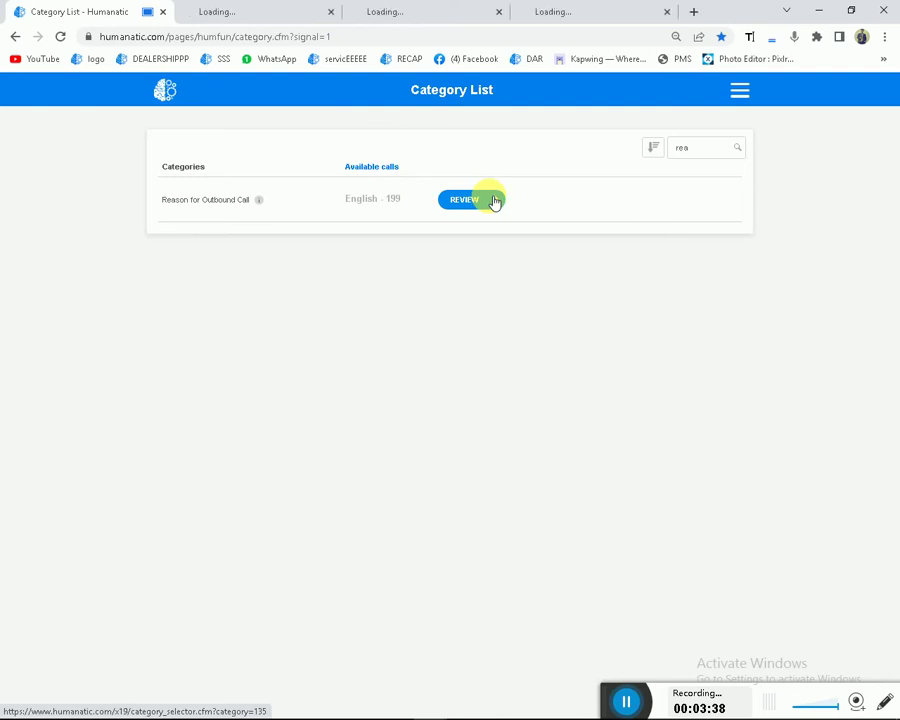
click(273, 8)
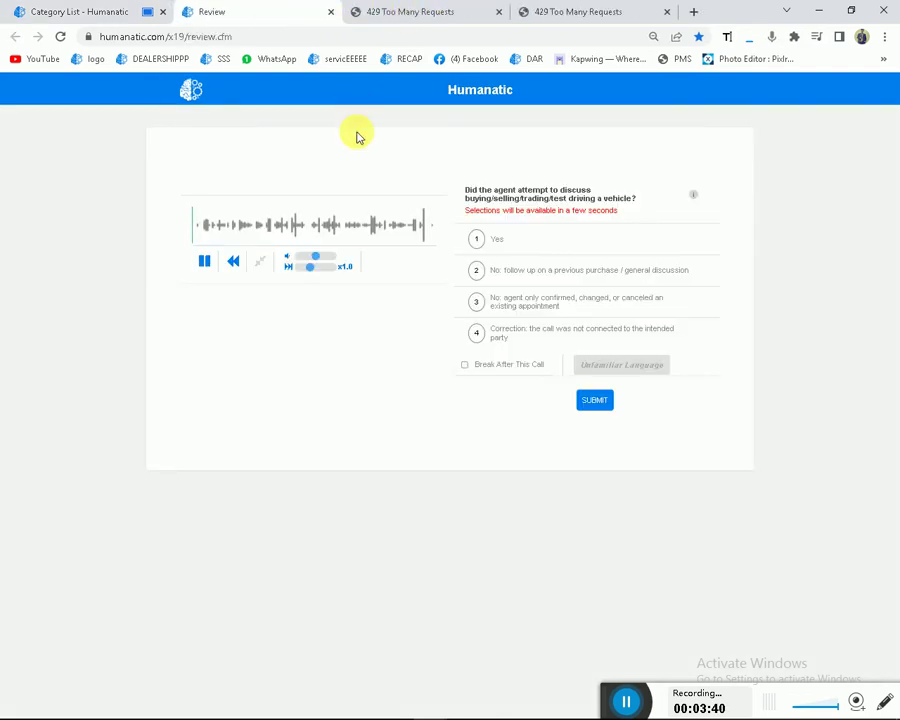
Check and close the two 429 Too Many Requests tabs, and reload the remaining review page twice.
click(410, 8)
click(577, 10)
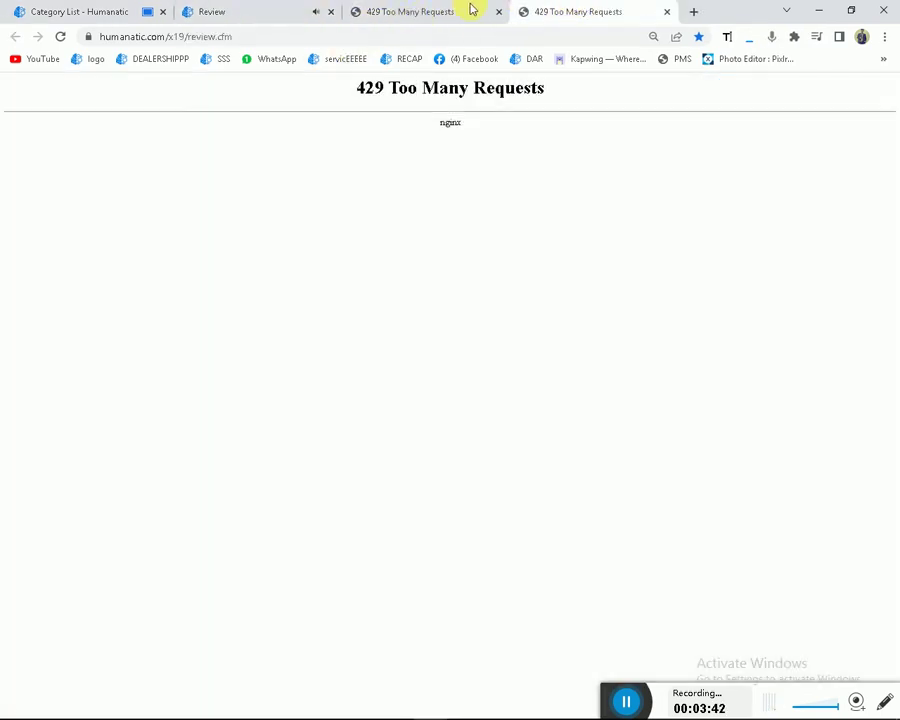
click(498, 12)
click(498, 12)
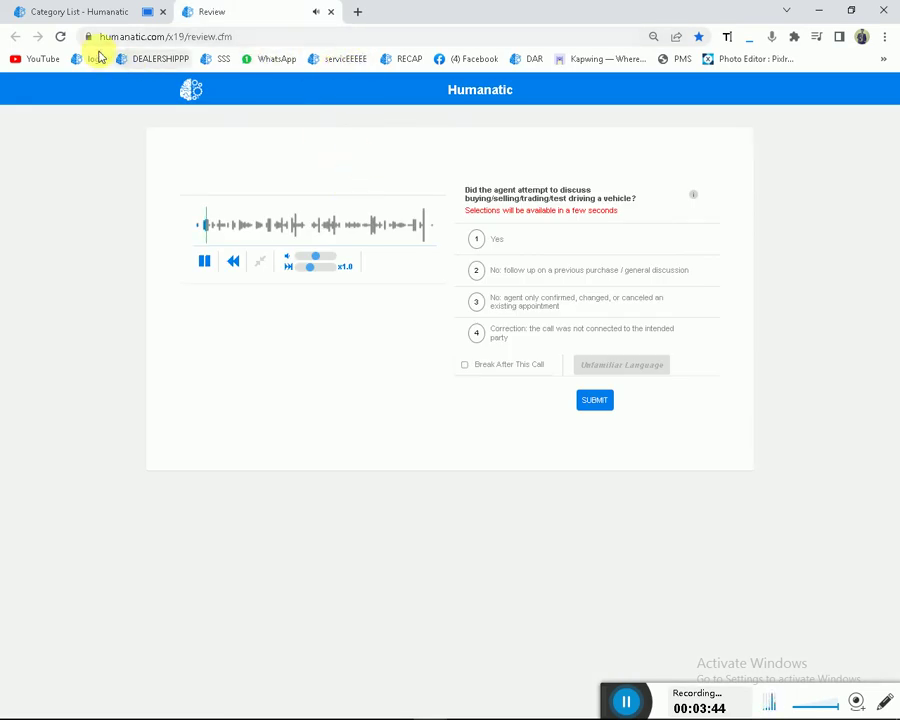
click(60, 36)
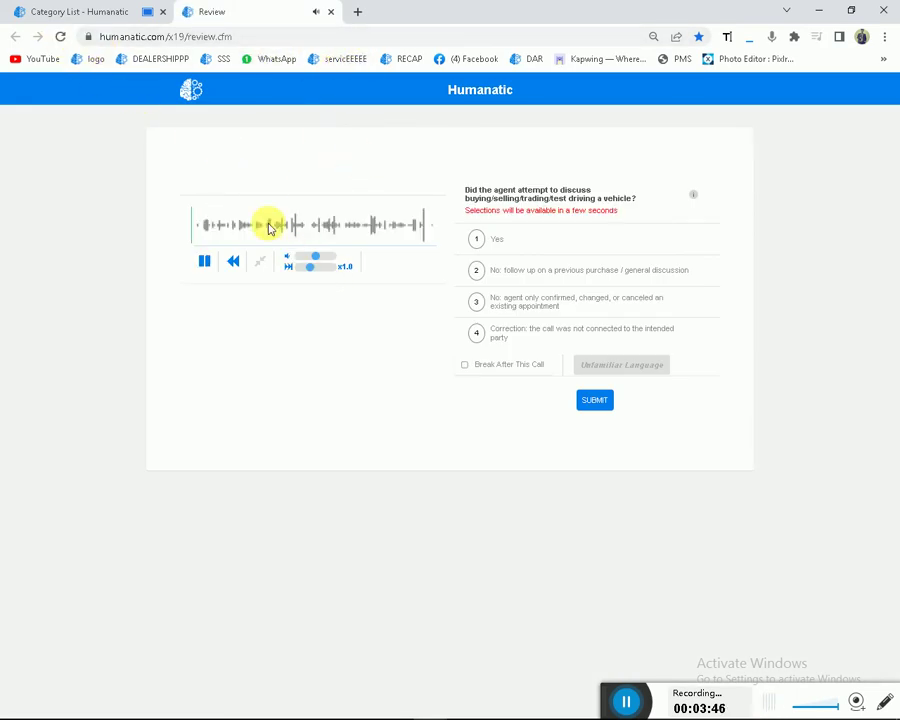
click(60, 37)
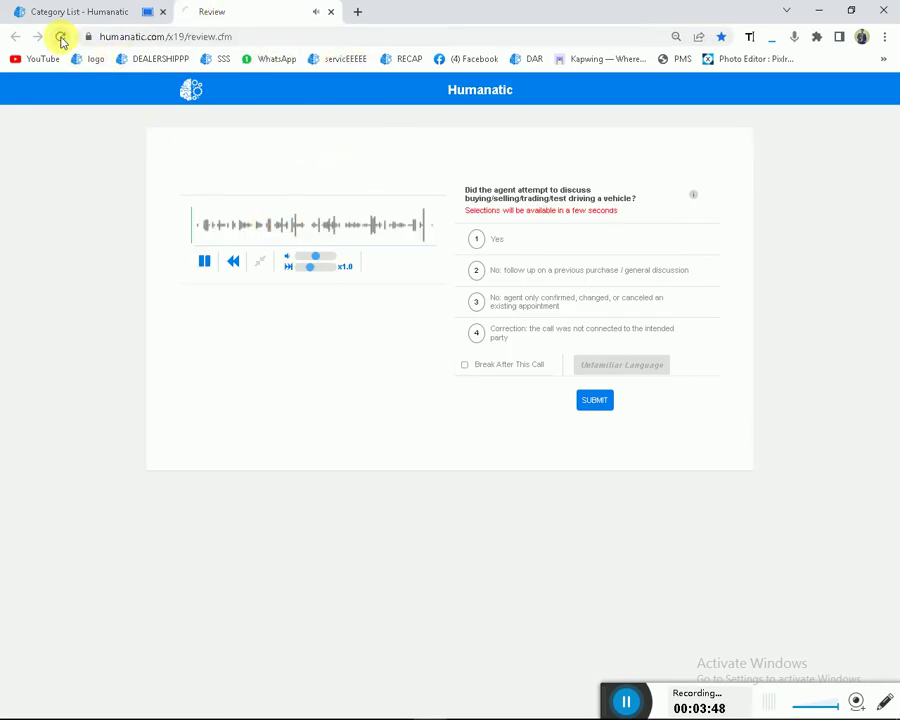
Open Reason for Outbound Call reviews in five new tabs from the filtered category list.
click(120, 12)
right_click(466, 188)
right_click(472, 196)
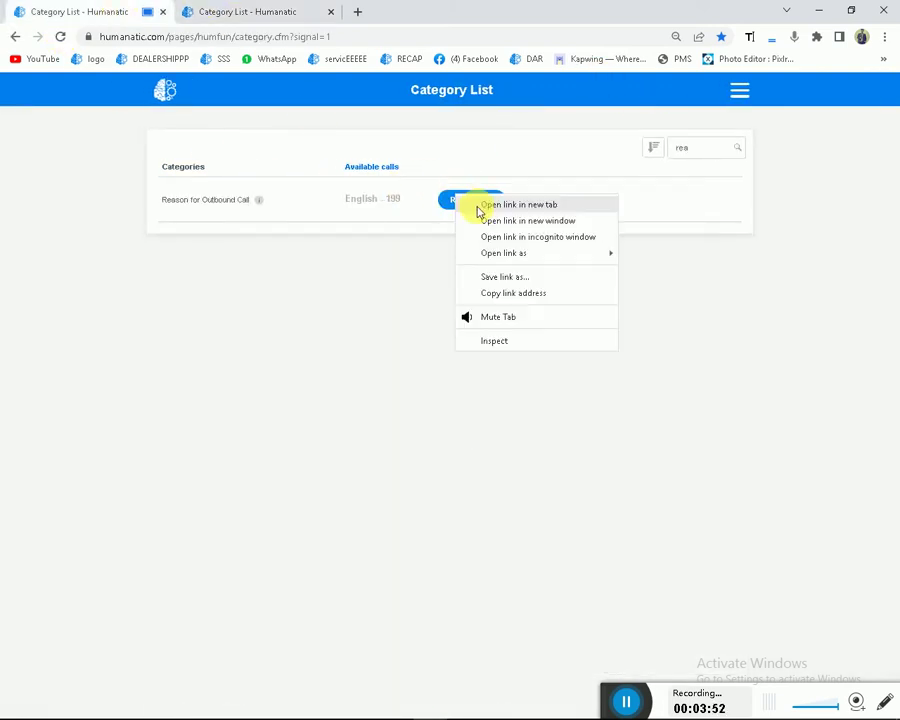
click(512, 202)
click(368, 10)
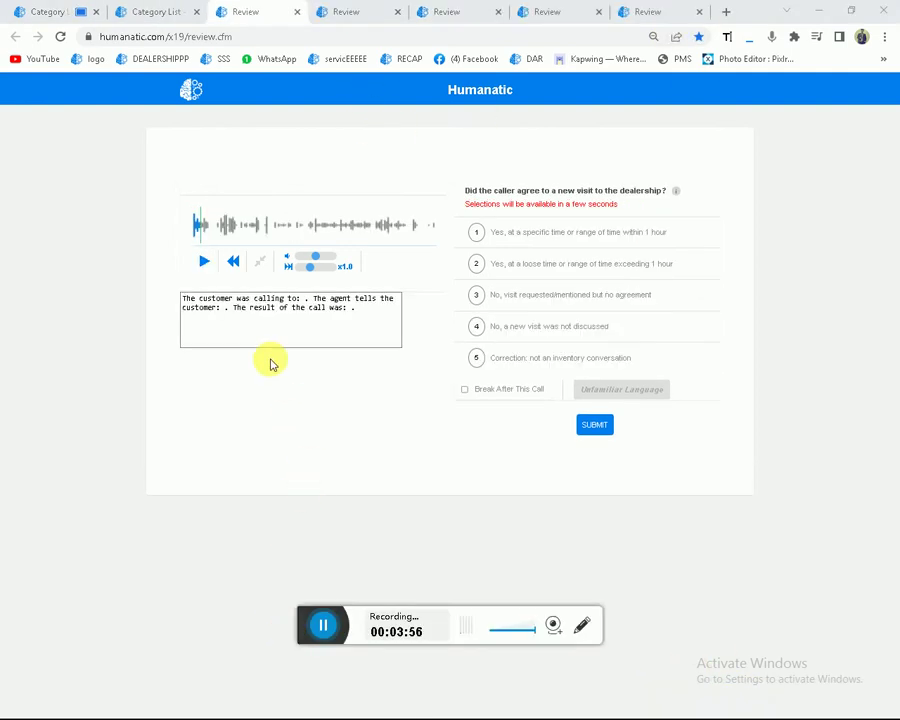
Play the call asking about a new visit to the dealership at x1.2 speed, and pause it.
click(206, 260)
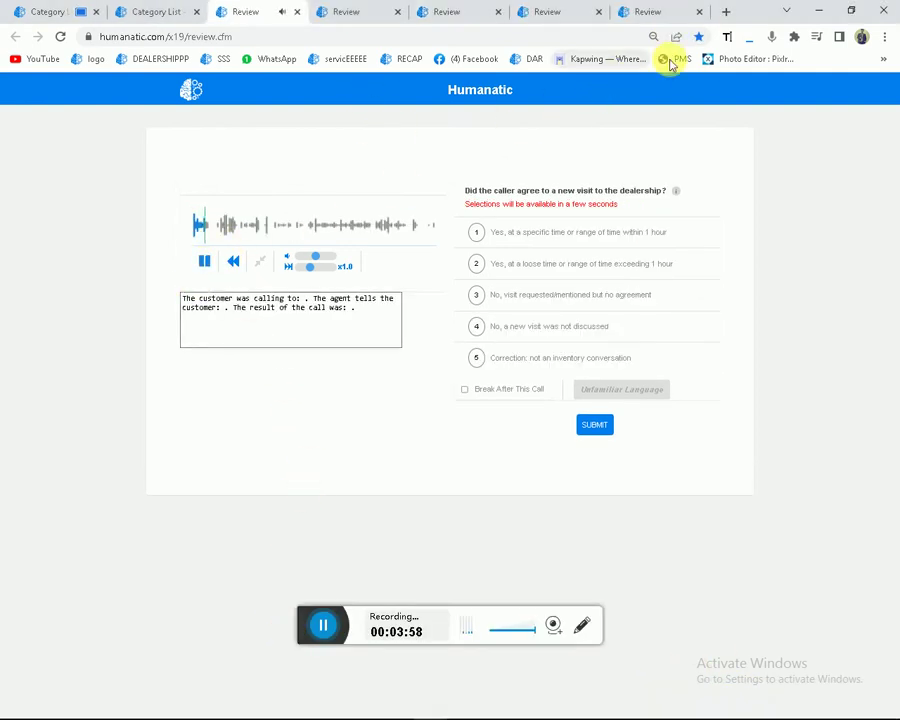
drag(317, 267, 328, 274)
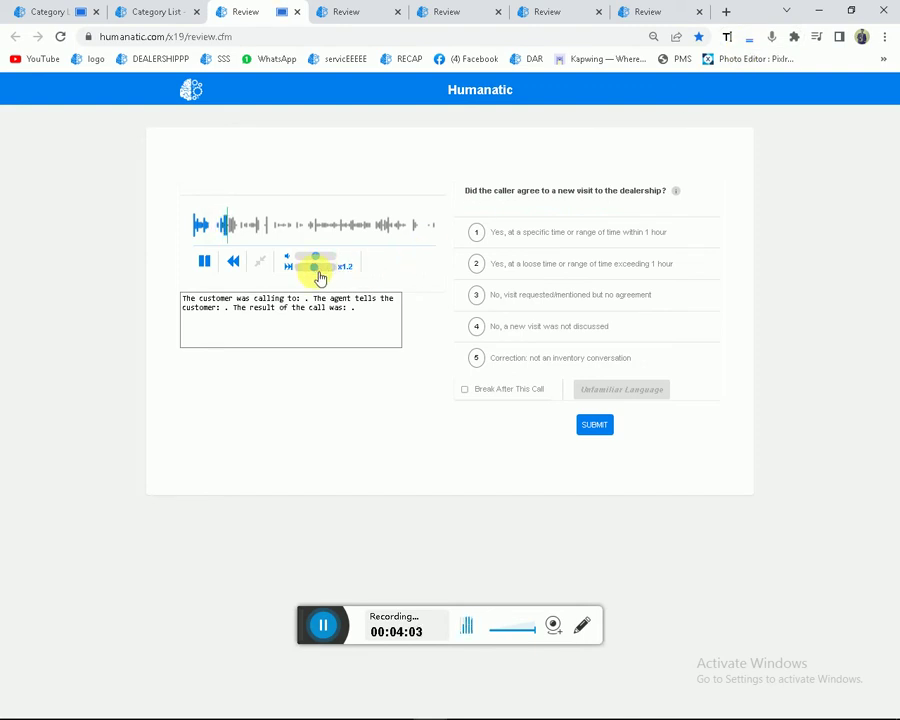
click(202, 260)
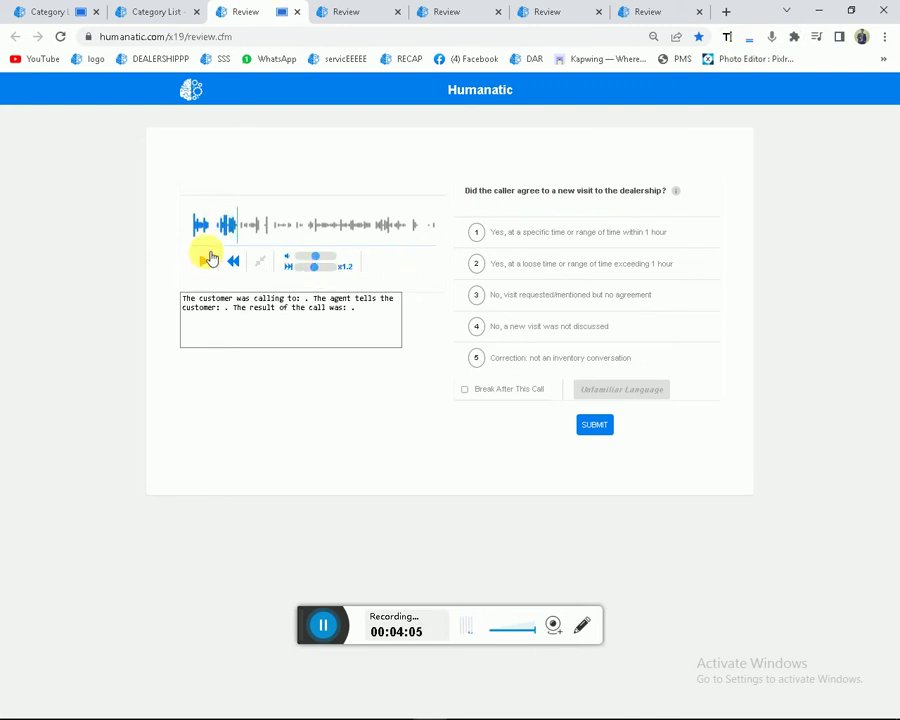
Close the dealership visit review and play the call in the first remaining review tab.
key(ctrl+w)
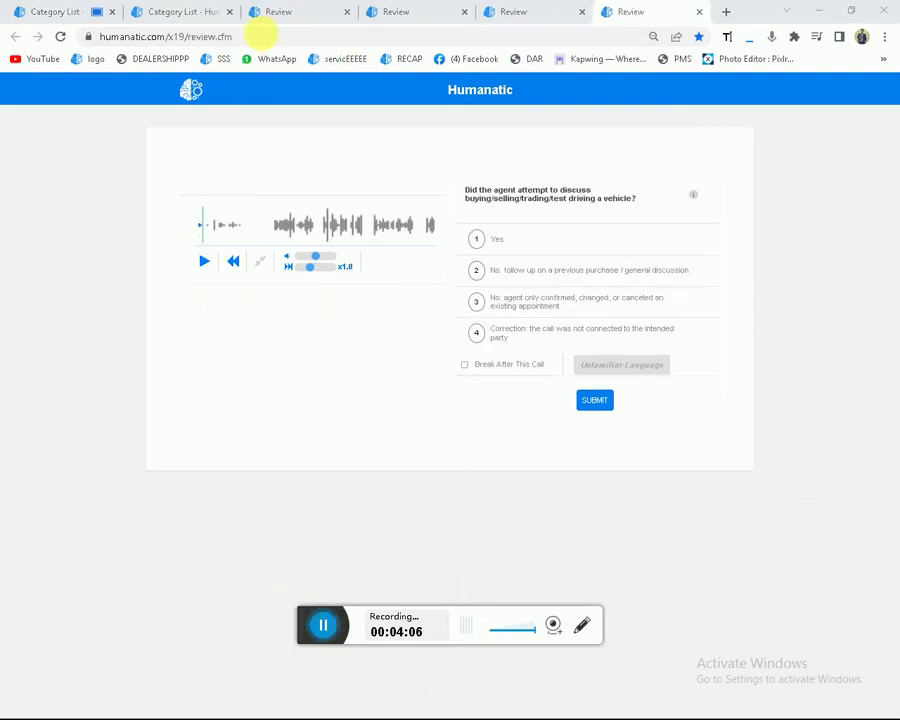
click(275, 12)
click(204, 261)
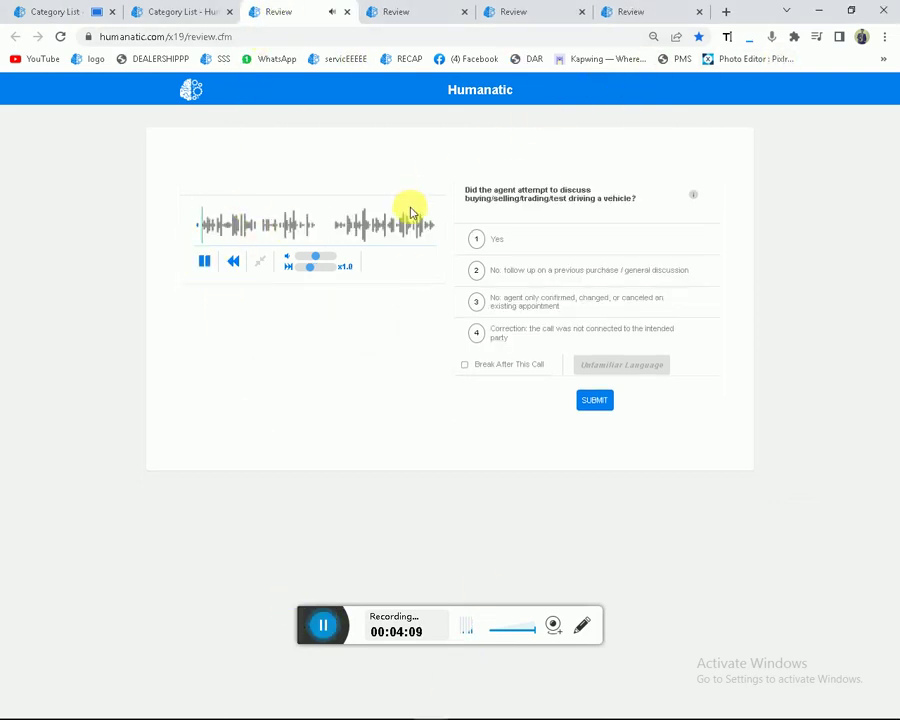
Play the first review's call at x2 speed, answer Yes, and check the end of the recording.
click(333, 266)
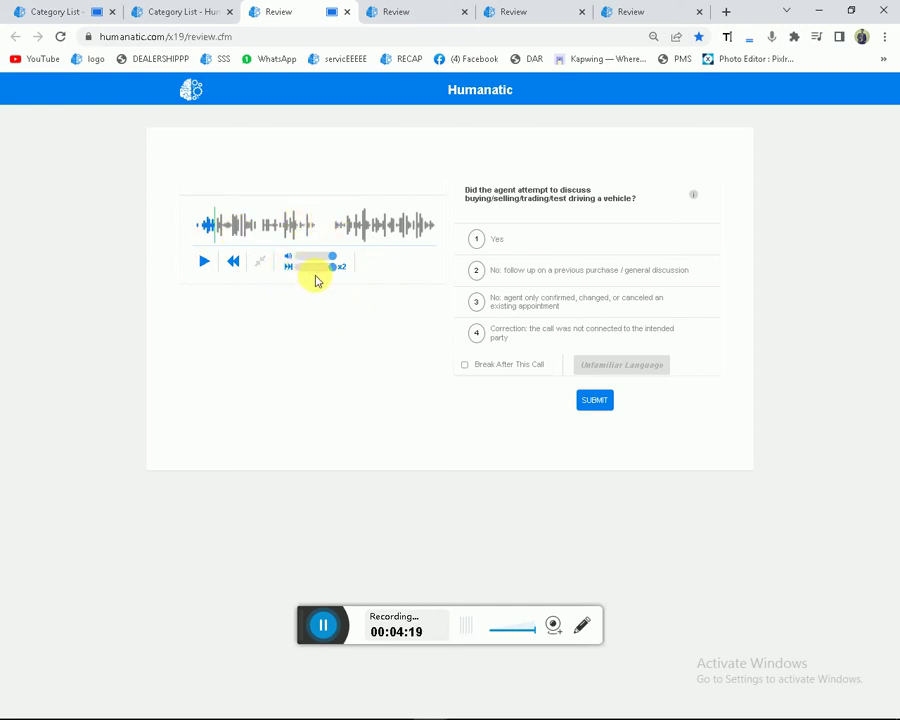
click(228, 225)
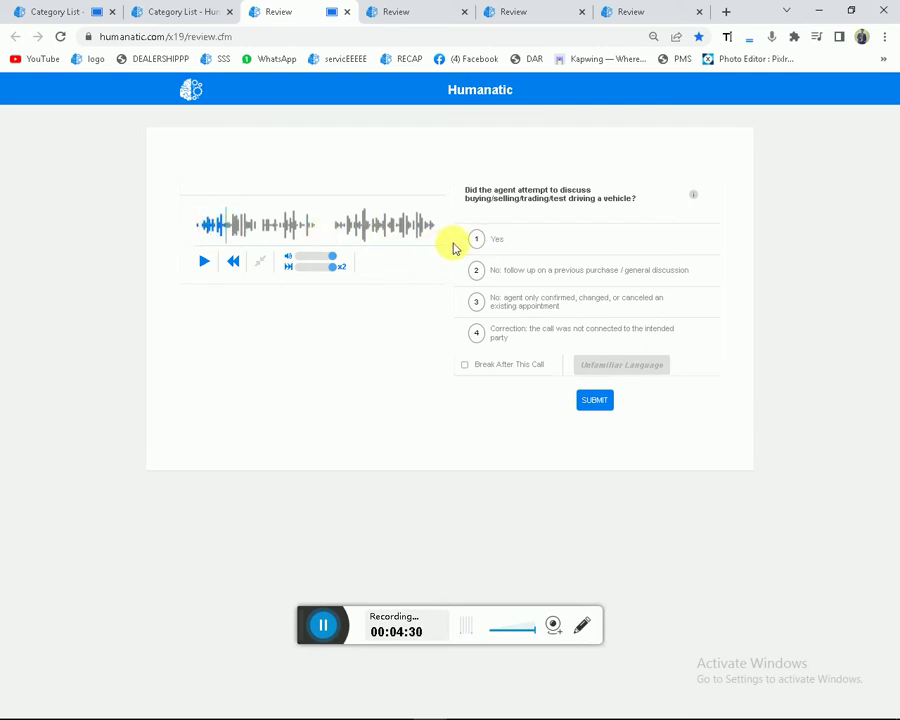
click(476, 239)
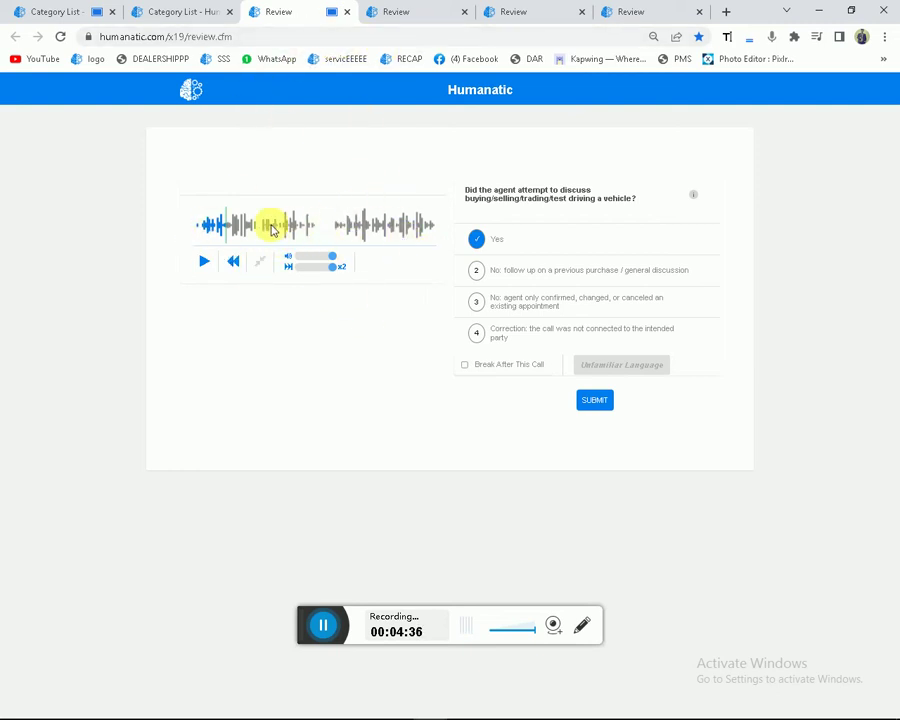
click(418, 228)
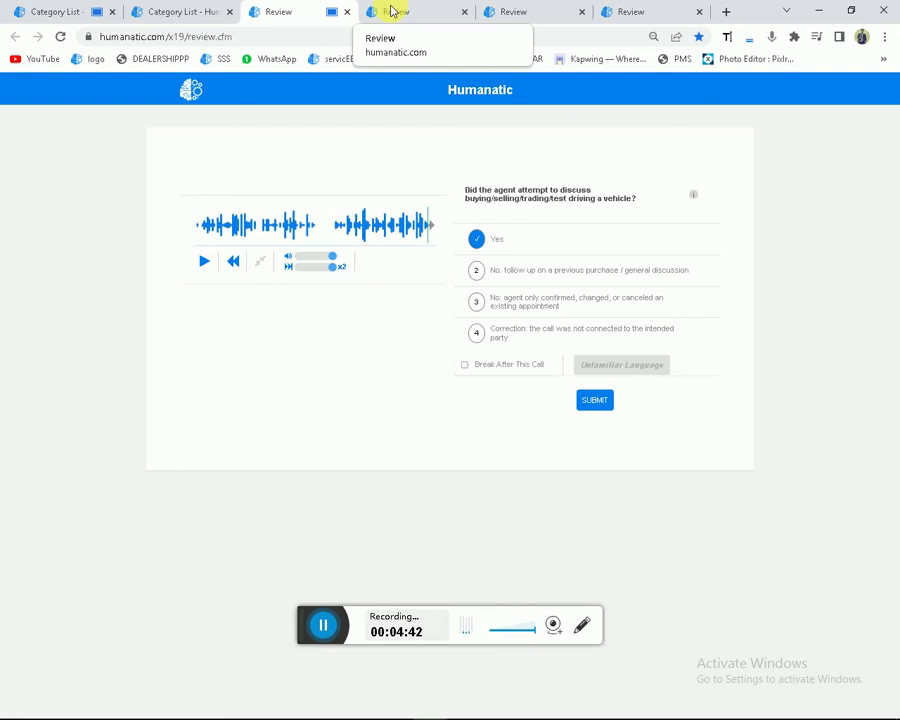
Listen to the opening of the call in the second review tab, pause it, and set the speed to x2.
click(392, 11)
click(205, 259)
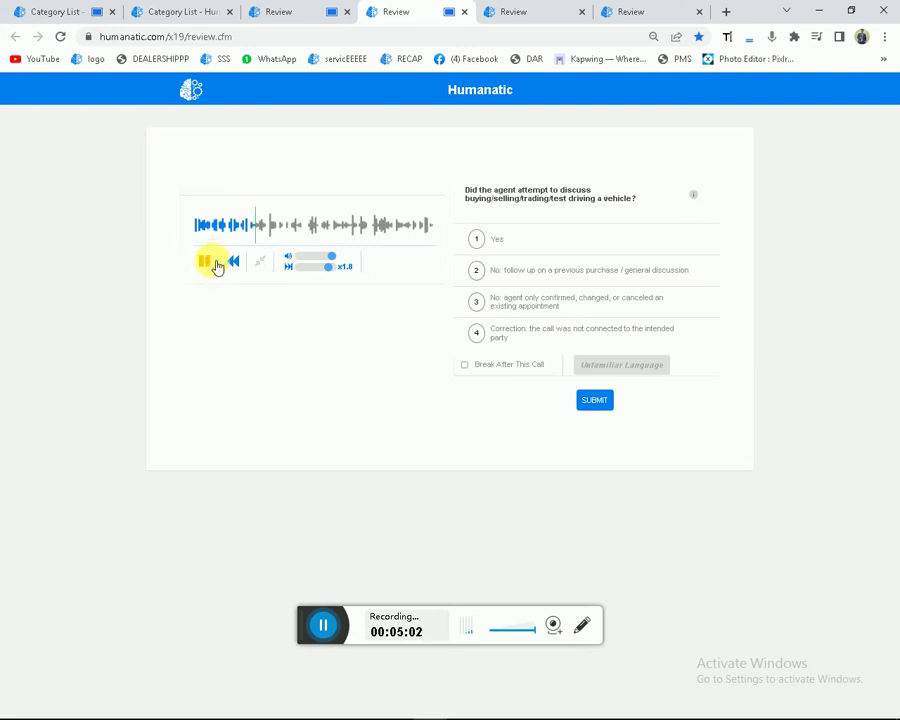
click(206, 263)
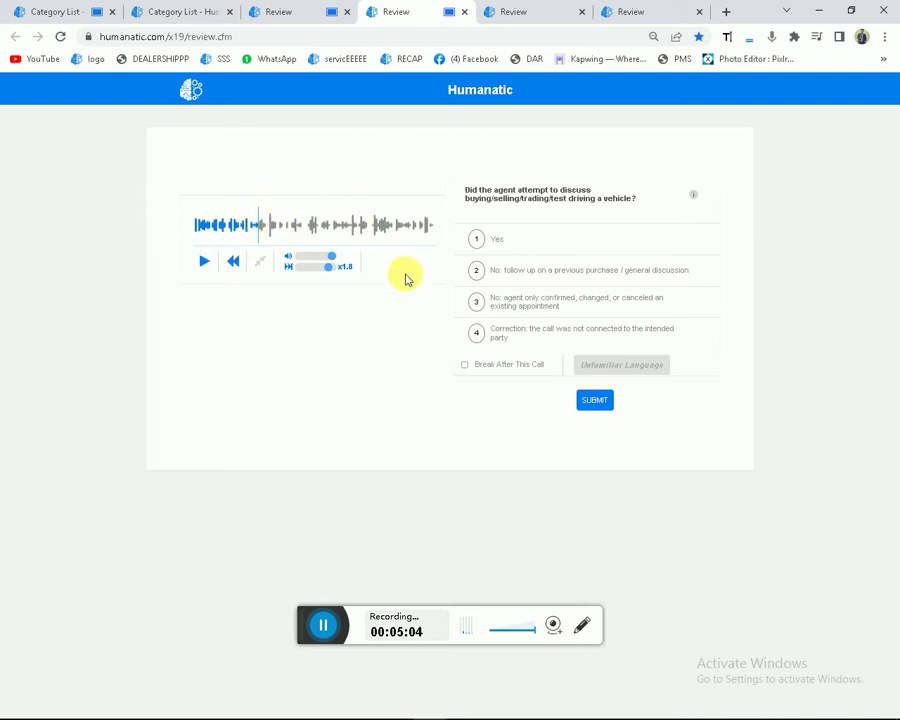
drag(331, 268, 340, 272)
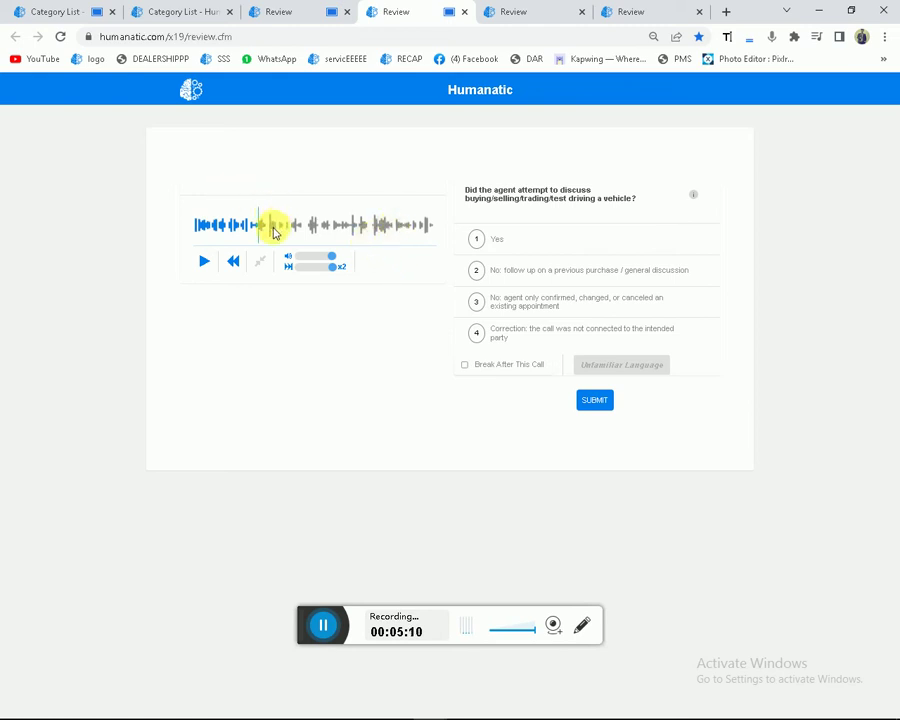
Listen to the call in the third review tab at x1.8 speed with raised volume, pause it, and answer Yes.
click(513, 11)
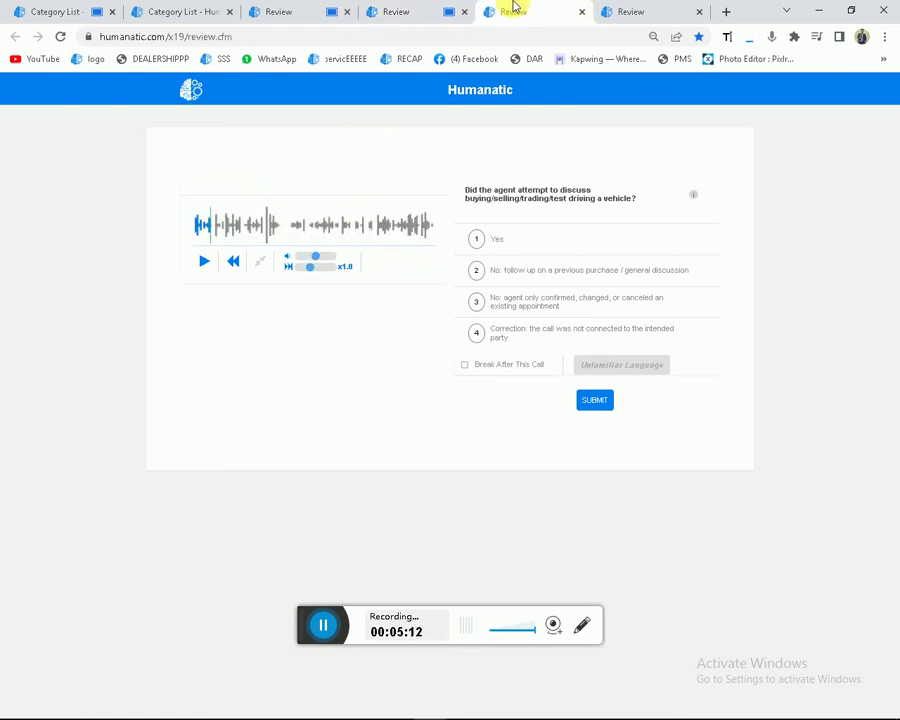
click(205, 261)
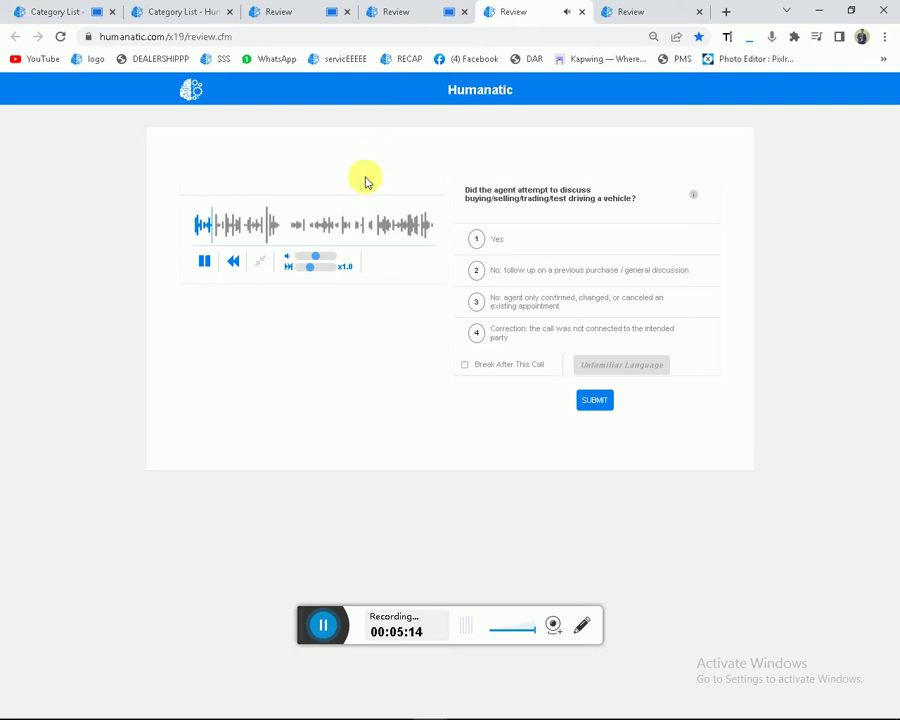
click(335, 265)
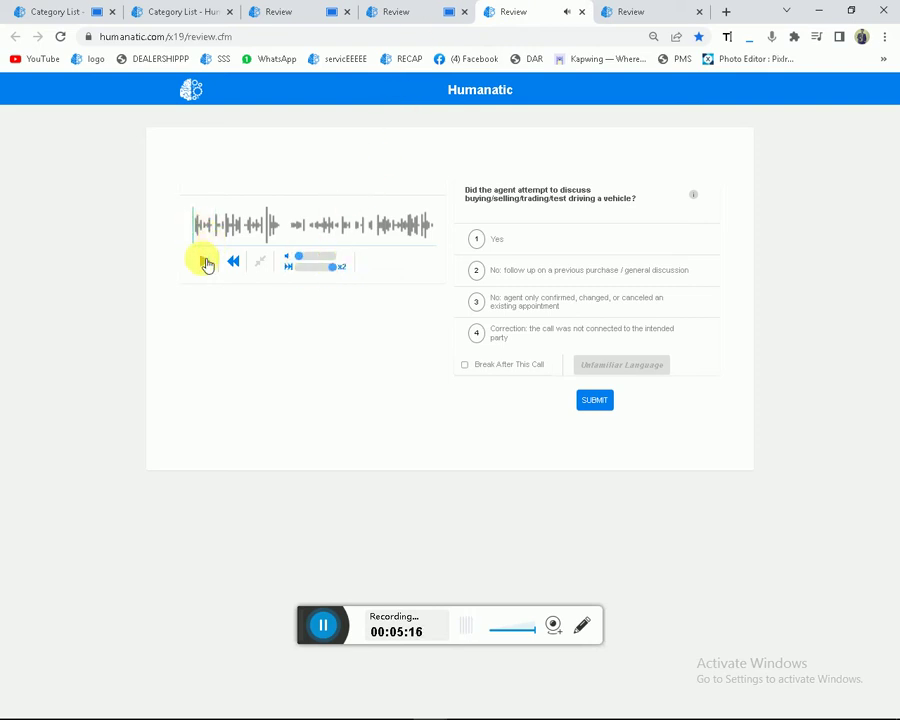
click(331, 256)
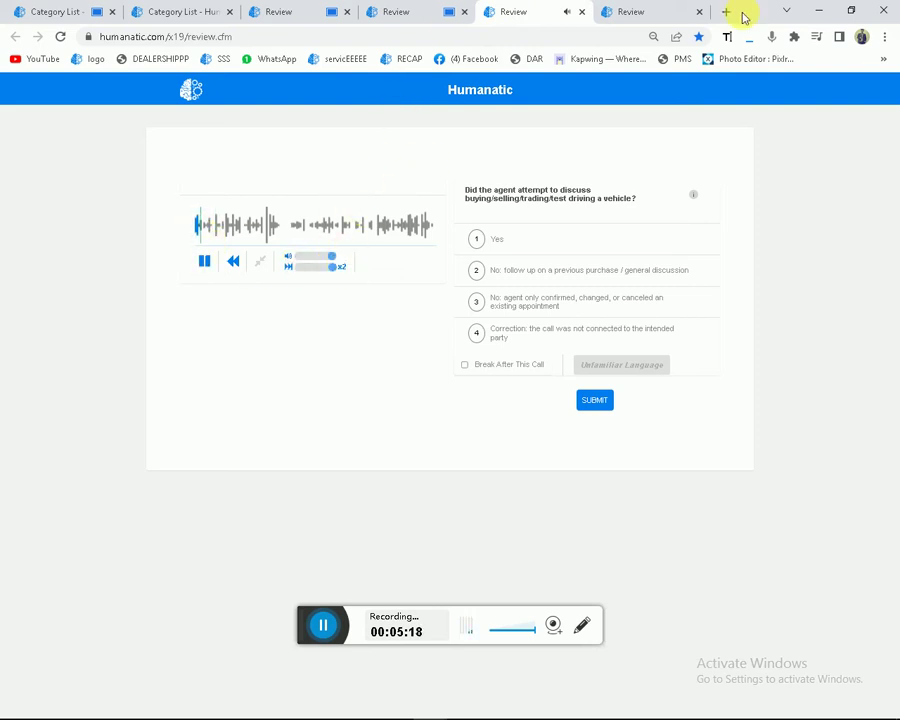
click(329, 267)
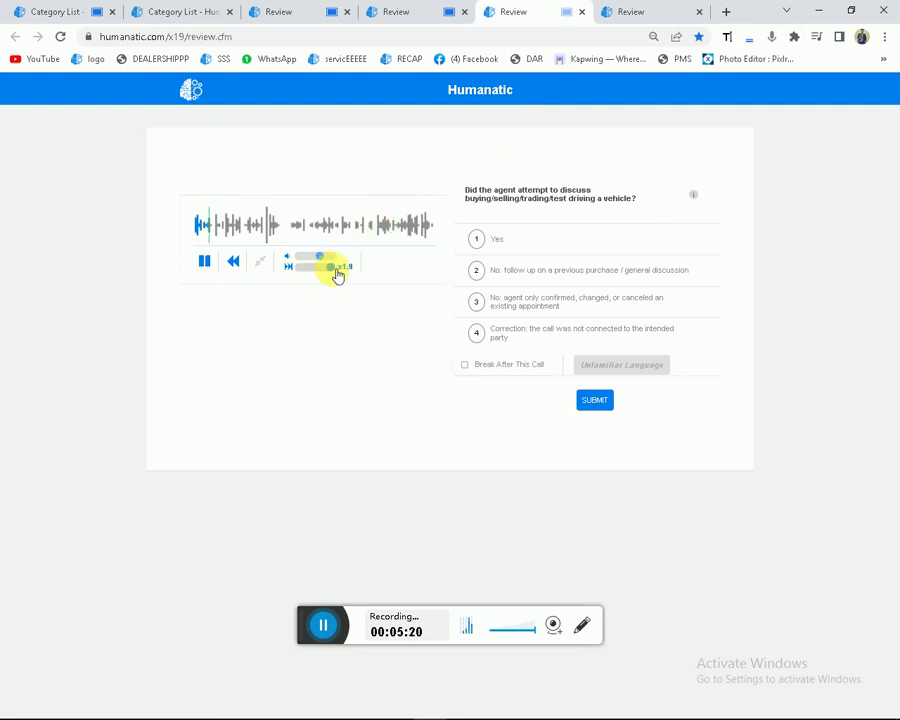
mouse_move(333, 281)
mouse_down()
mouse_move(311, 281)
mouse_move(325, 288)
mouse_up()
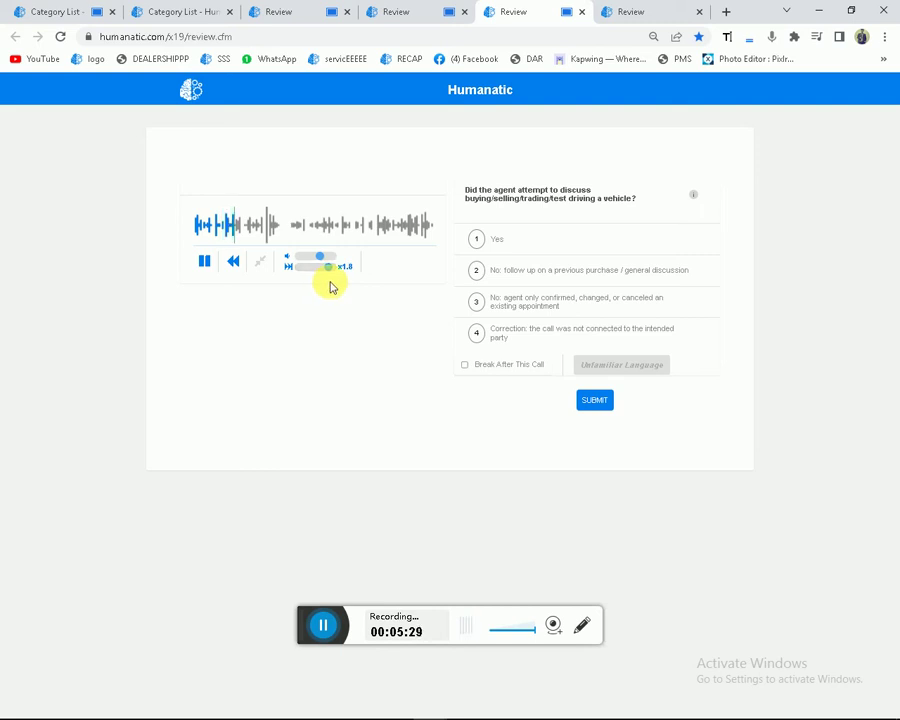
click(205, 264)
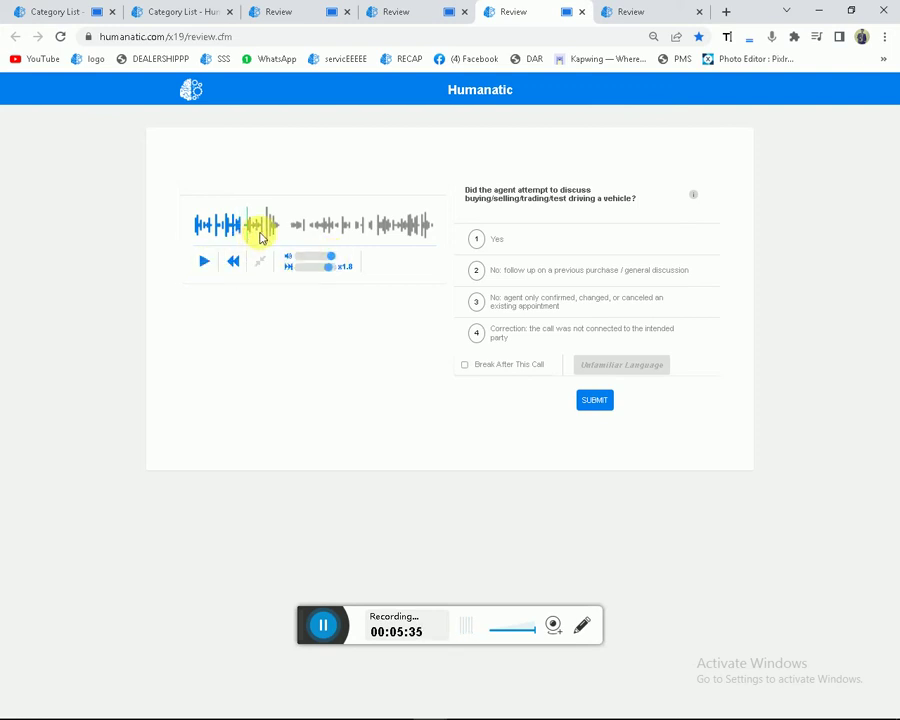
click(476, 239)
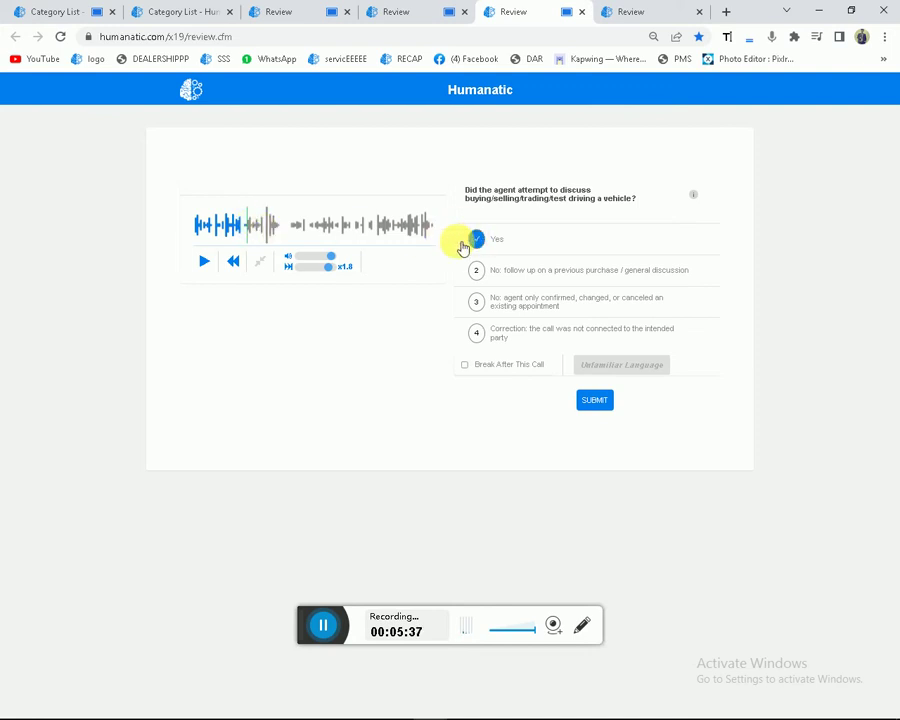
Play the call in the last review tab at full volume and x1.3 speed, replay its beginning, and pause it.
click(636, 9)
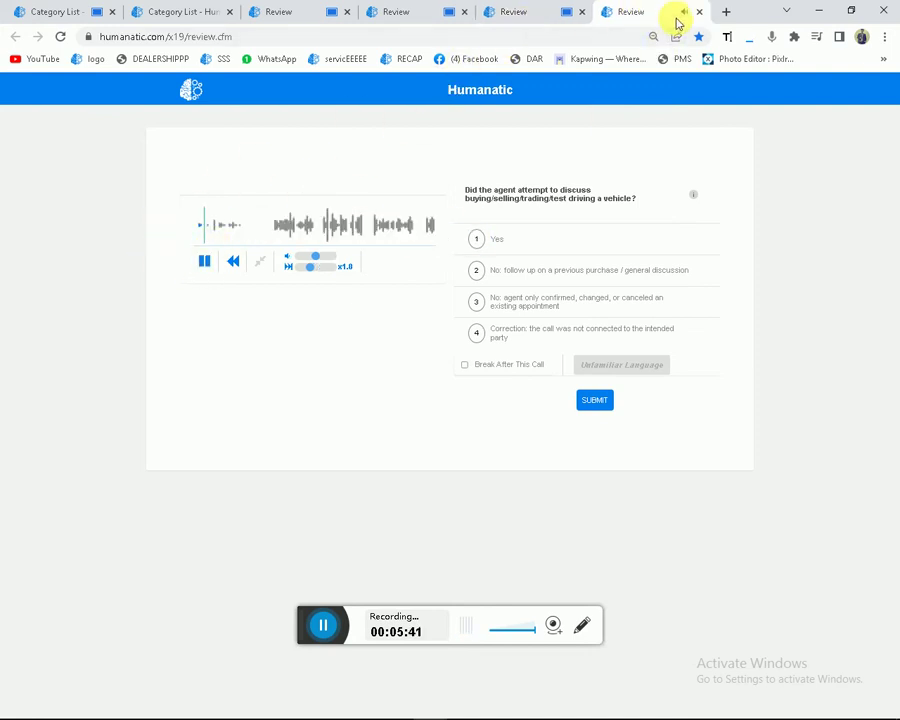
click(328, 258)
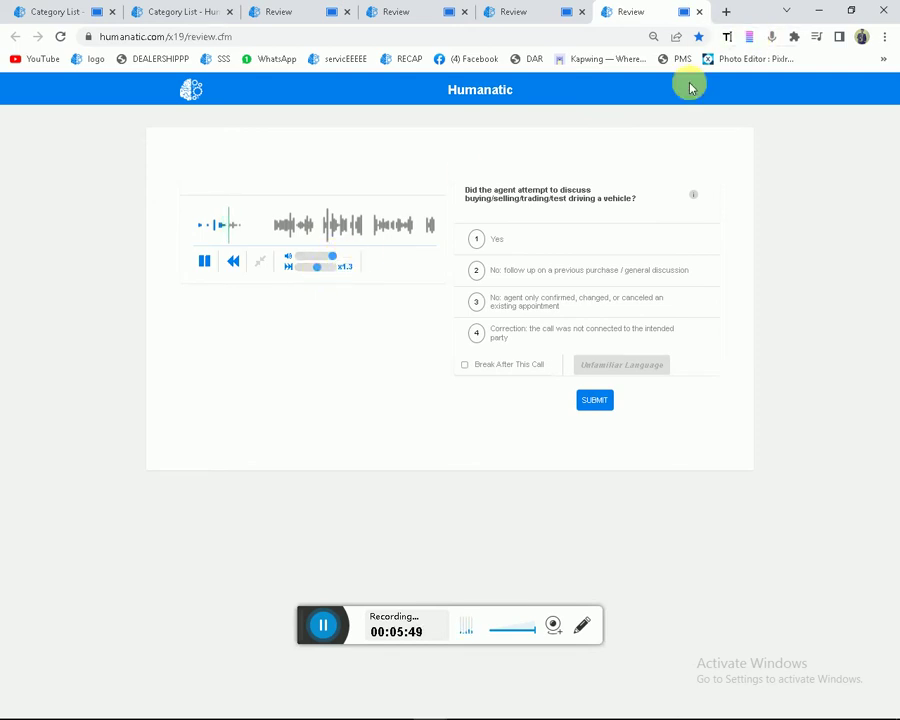
click(258, 232)
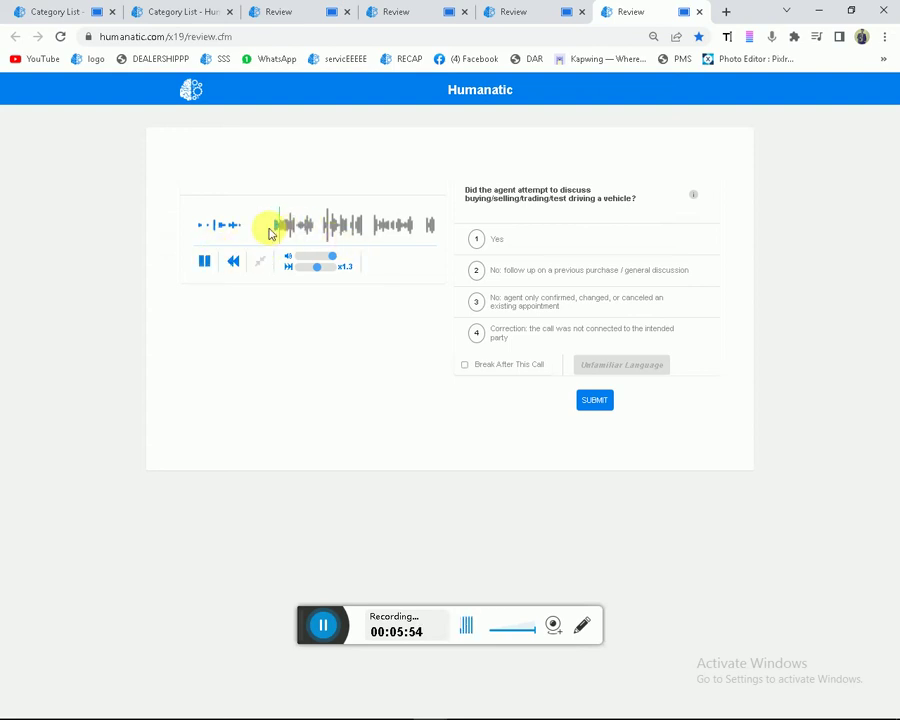
click(199, 227)
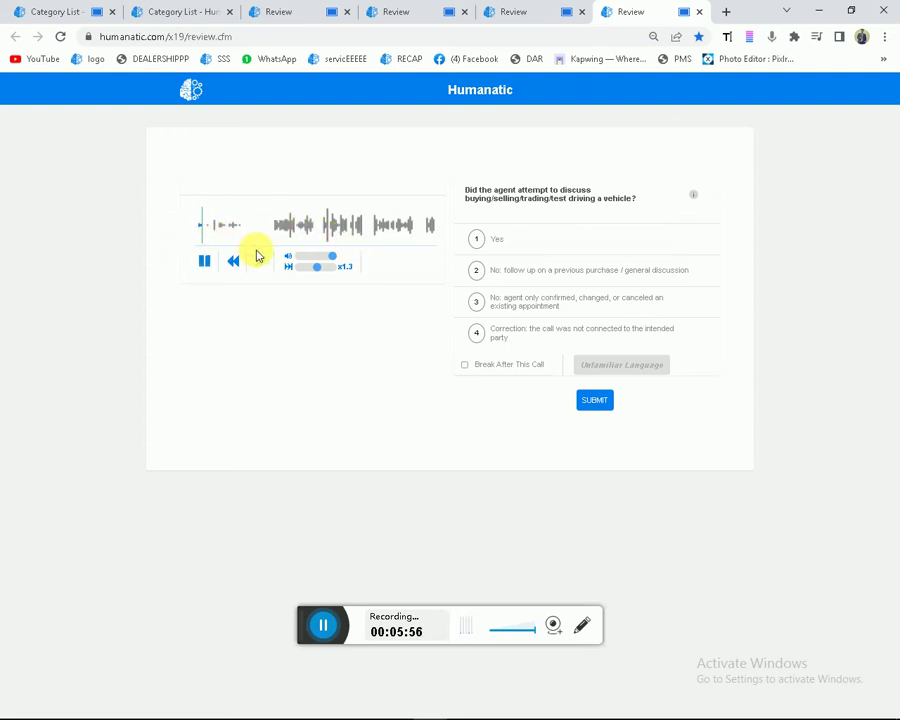
click(207, 261)
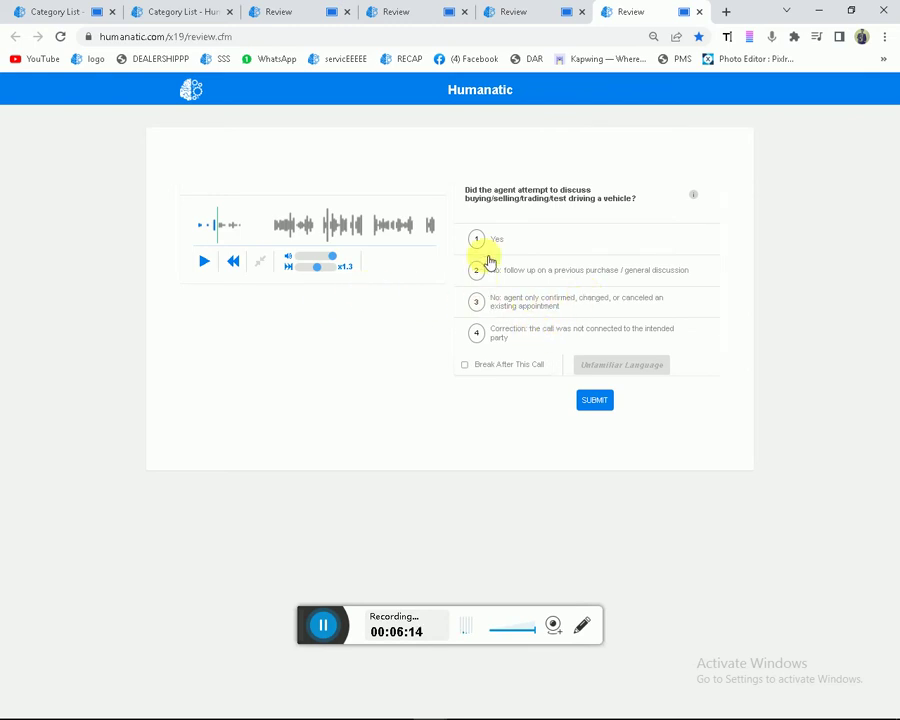
Check the answer guidelines for voicemail calls and answer the review with "Correction: the call was not connected to the intended party".
click(700, 199)
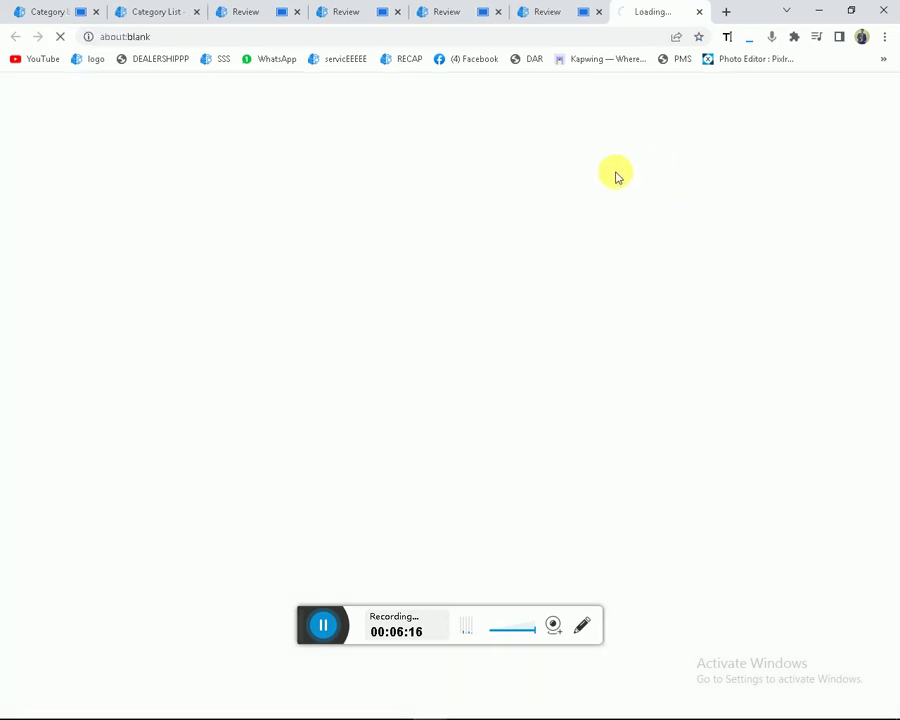
scroll(300, 420, down, 8)
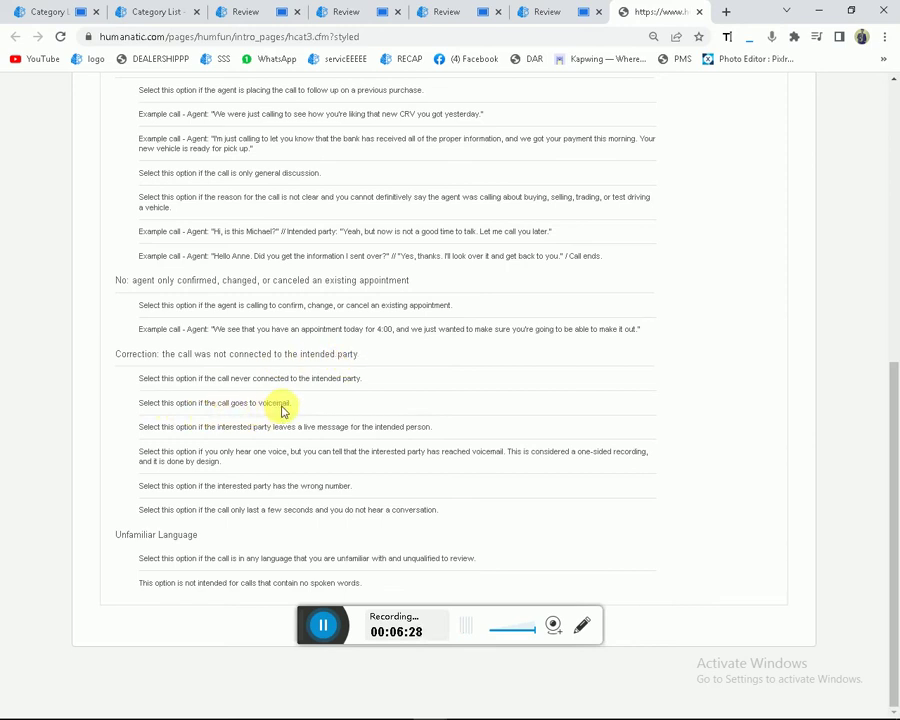
click(568, 8)
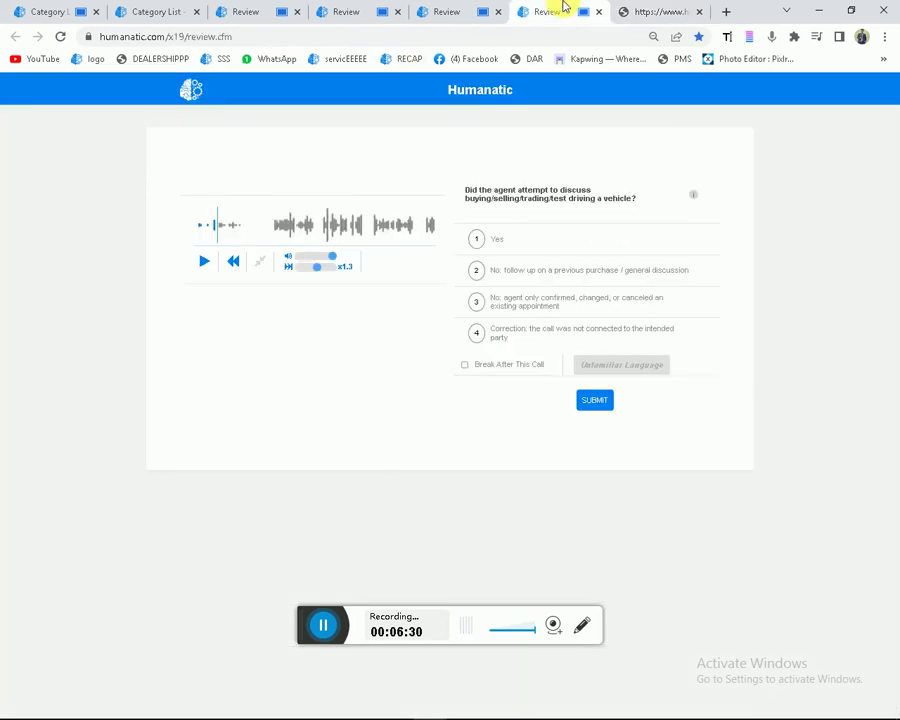
click(477, 334)
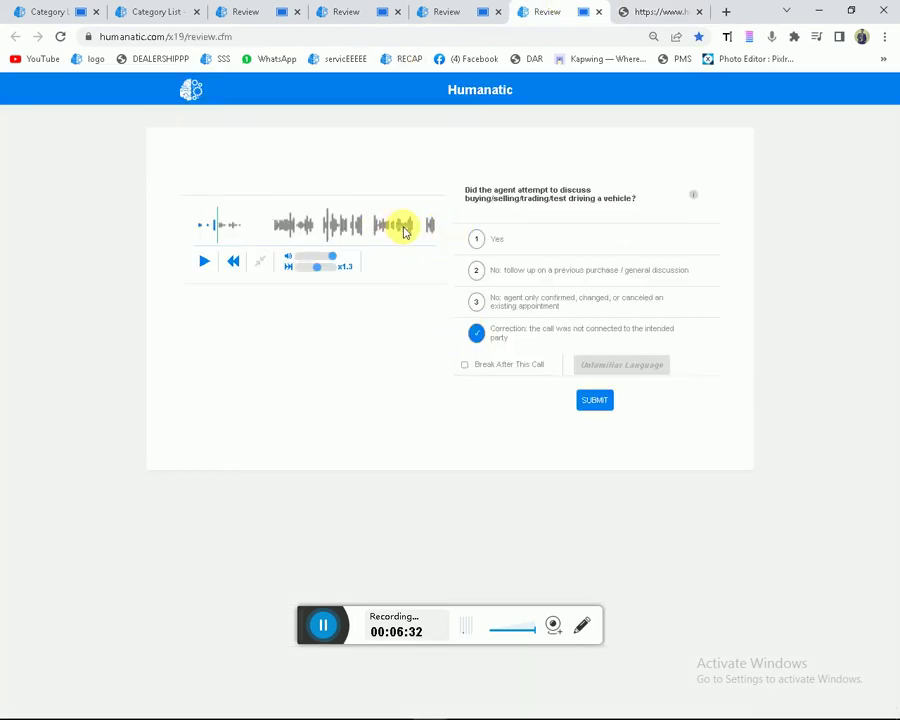
Open another Reason for Outbound Call review in a new tab from the filtered category list and switch to it.
click(170, 11)
click(74, 13)
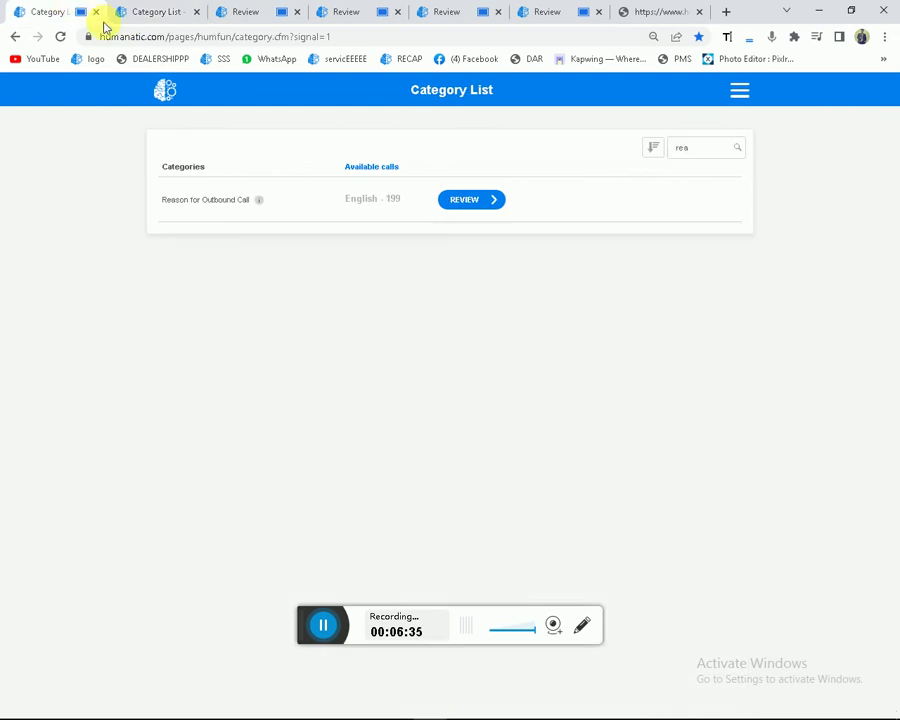
middle_click(467, 201)
click(135, 11)
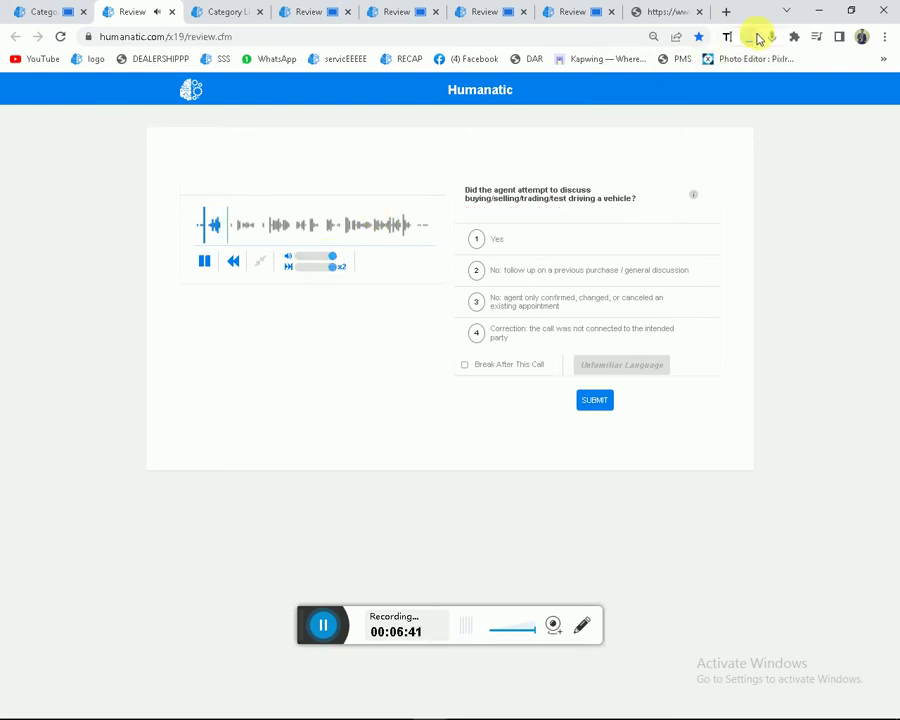
Replay the call from near its start, slow it to x0.9, pause, and answer "No: follow up on a previous purchase / general discussion".
click(314, 265)
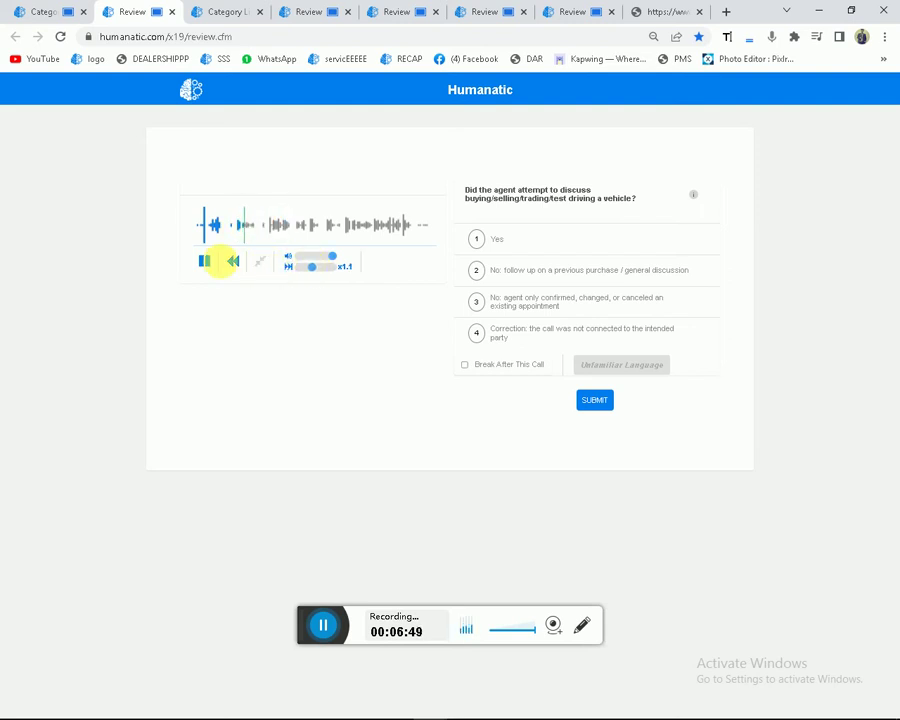
click(203, 263)
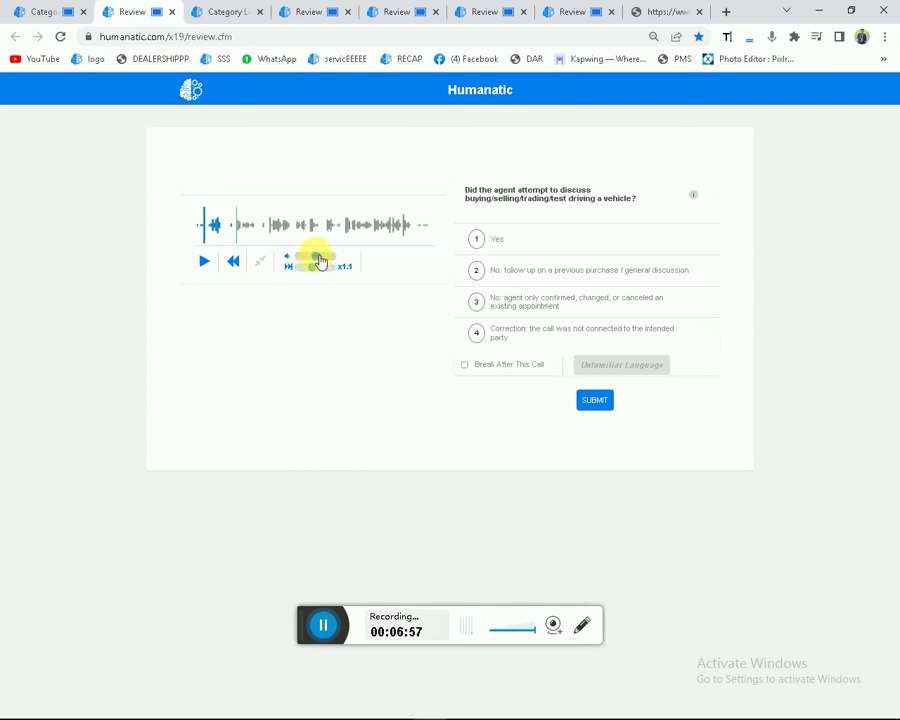
click(212, 227)
click(204, 265)
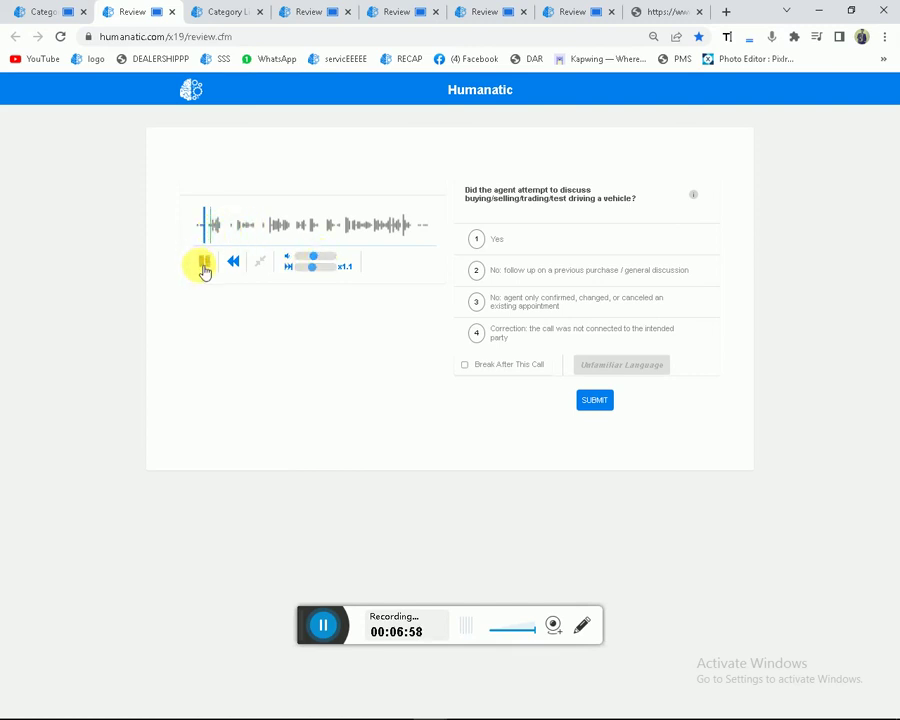
click(330, 256)
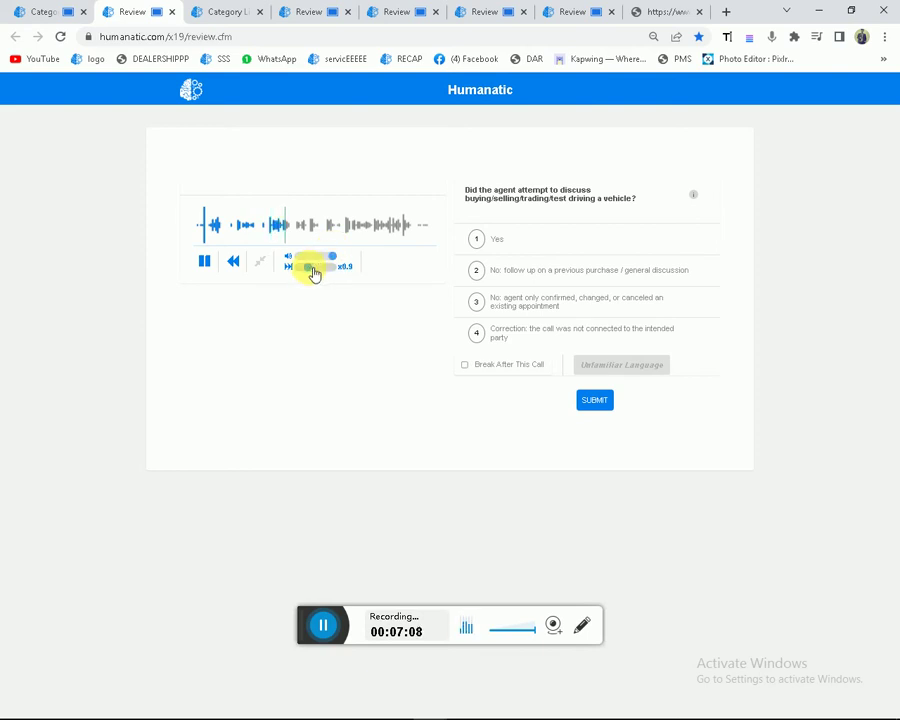
click(205, 260)
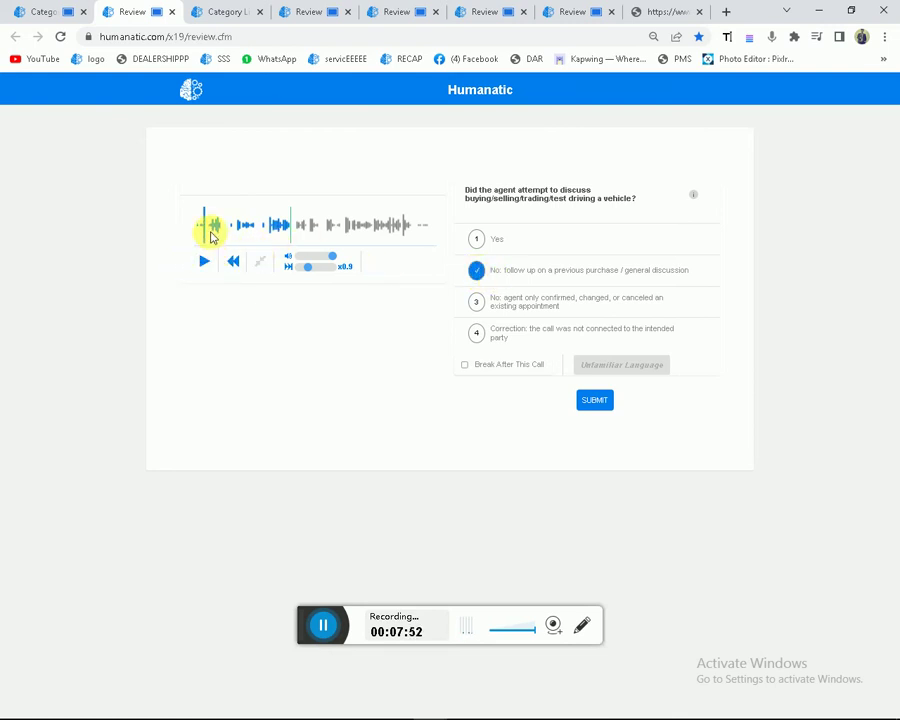
Resume the call to check the chosen answer, raise the speed to x1.8, and pause it.
click(205, 261)
click(313, 267)
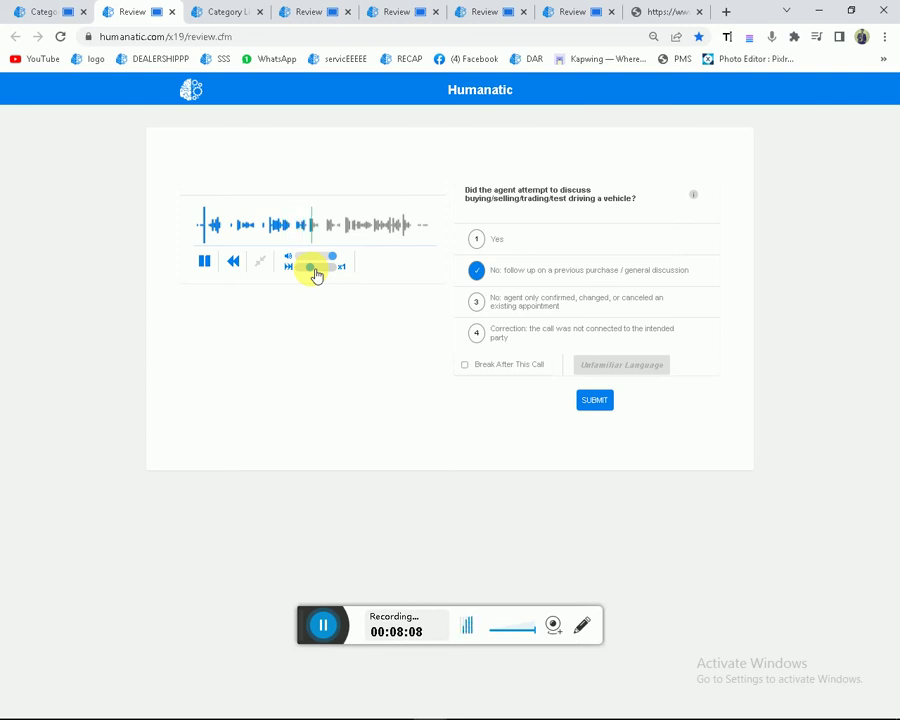
drag(315, 274, 336, 278)
click(205, 261)
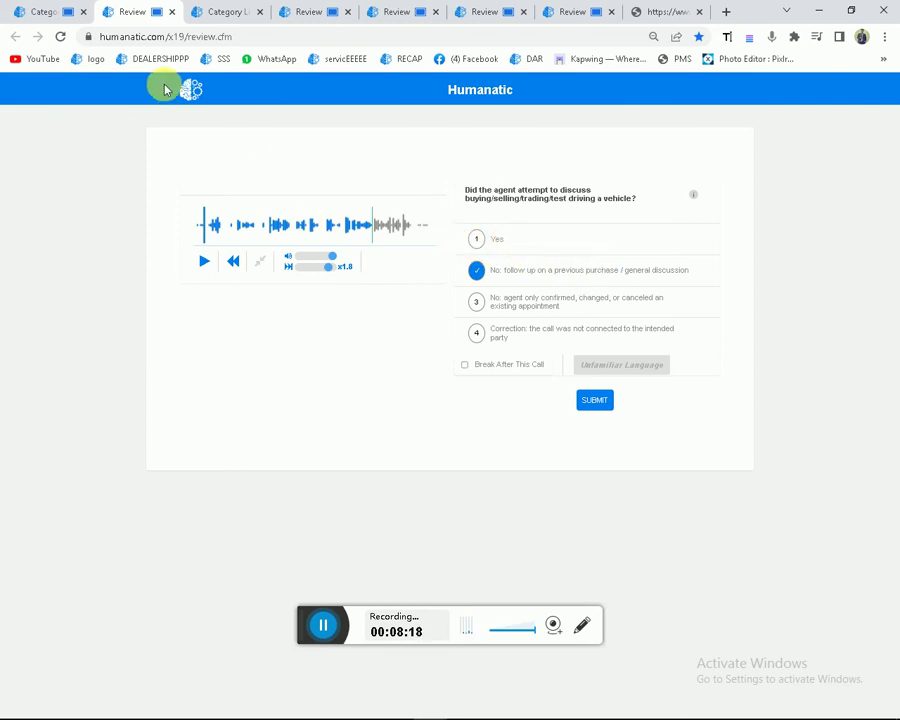
Open one more Reason for Outbound Call review in a new tab from the category list and display it.
click(64, 11)
middle_click(490, 201)
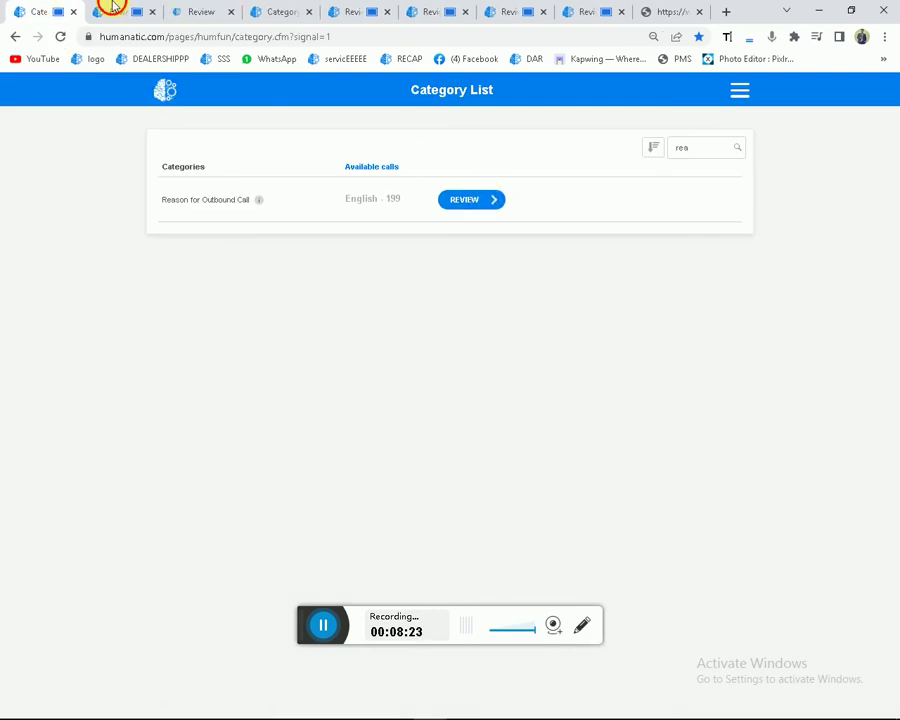
click(208, 9)
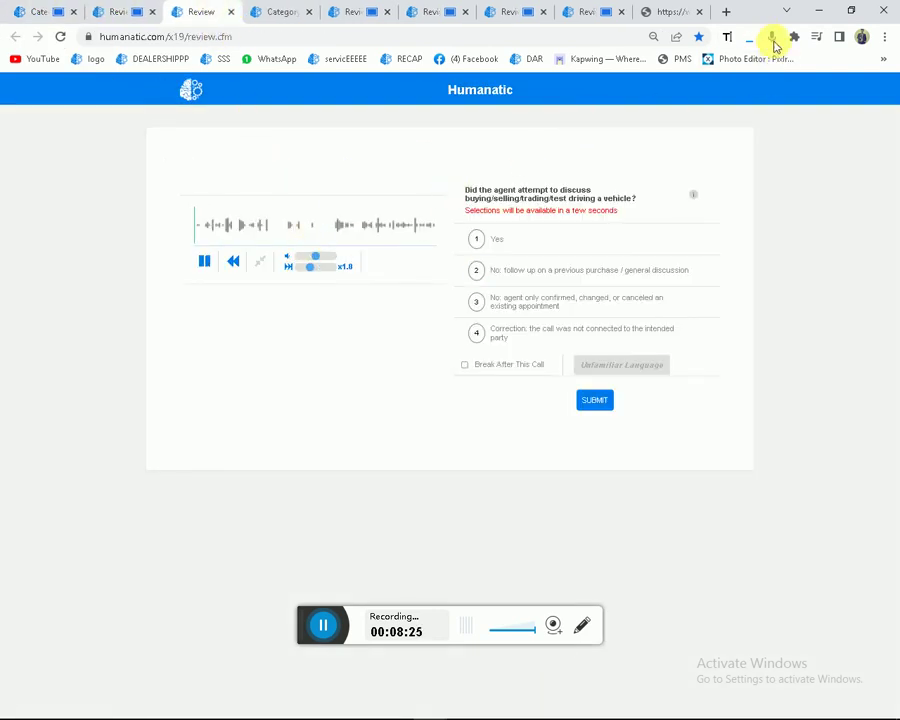
Play the call at full volume while varying the speed between x2 and x1.3, skip ahead, slow it to x1, and pause.
click(336, 267)
click(336, 257)
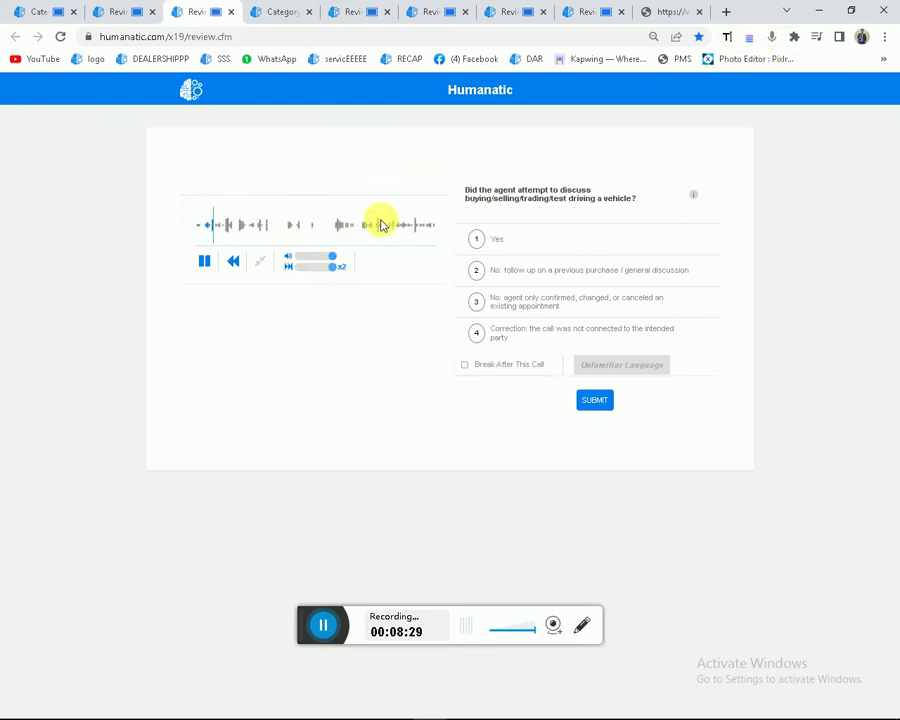
click(317, 267)
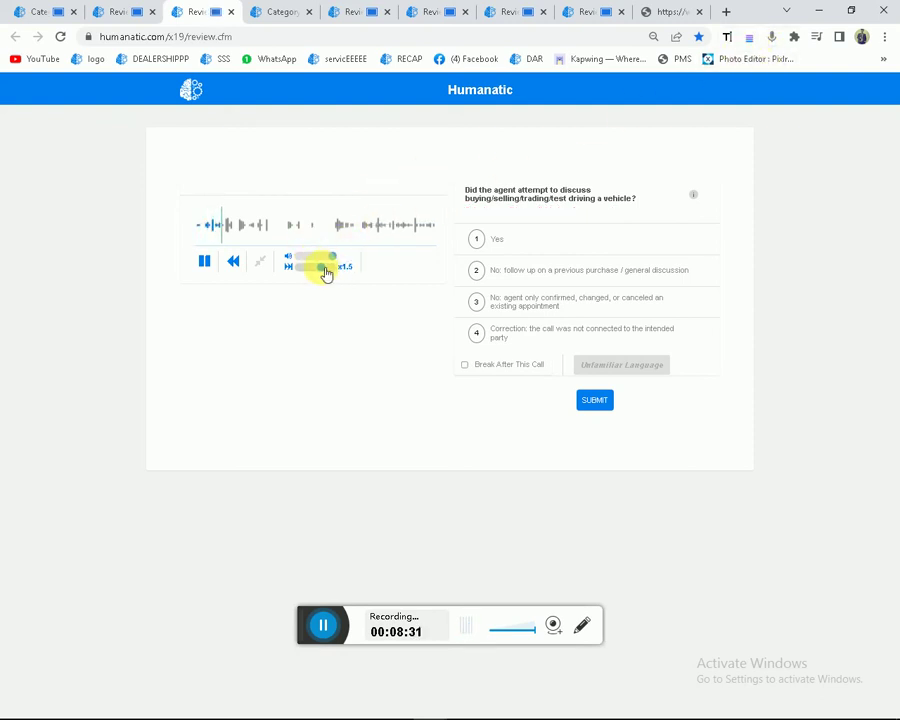
mouse_move(325, 270)
mouse_down()
mouse_move(331, 277)
mouse_move(318, 274)
mouse_up()
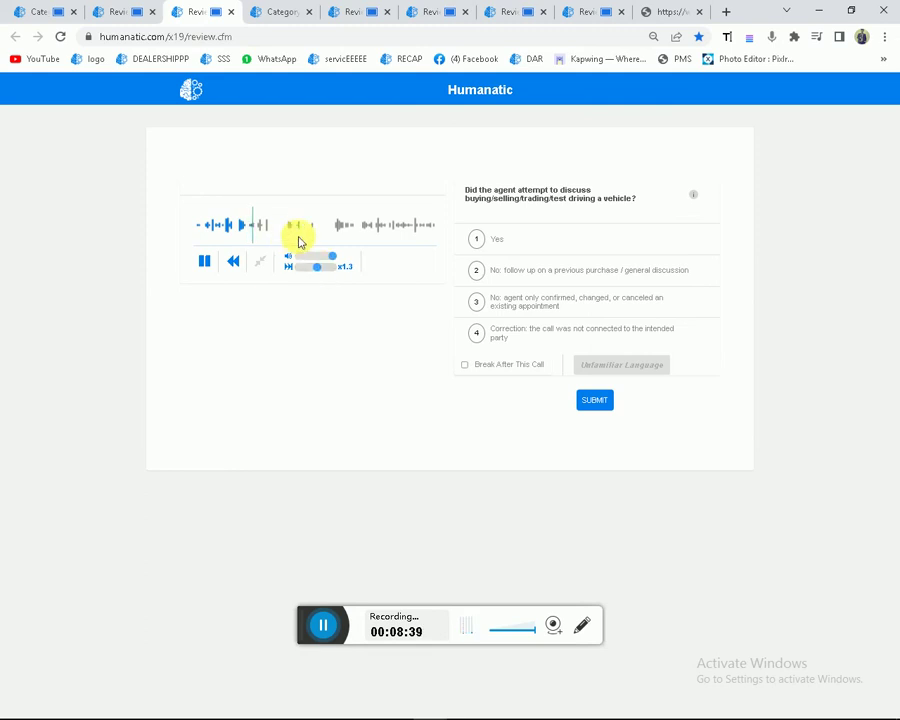
drag(346, 265, 324, 272)
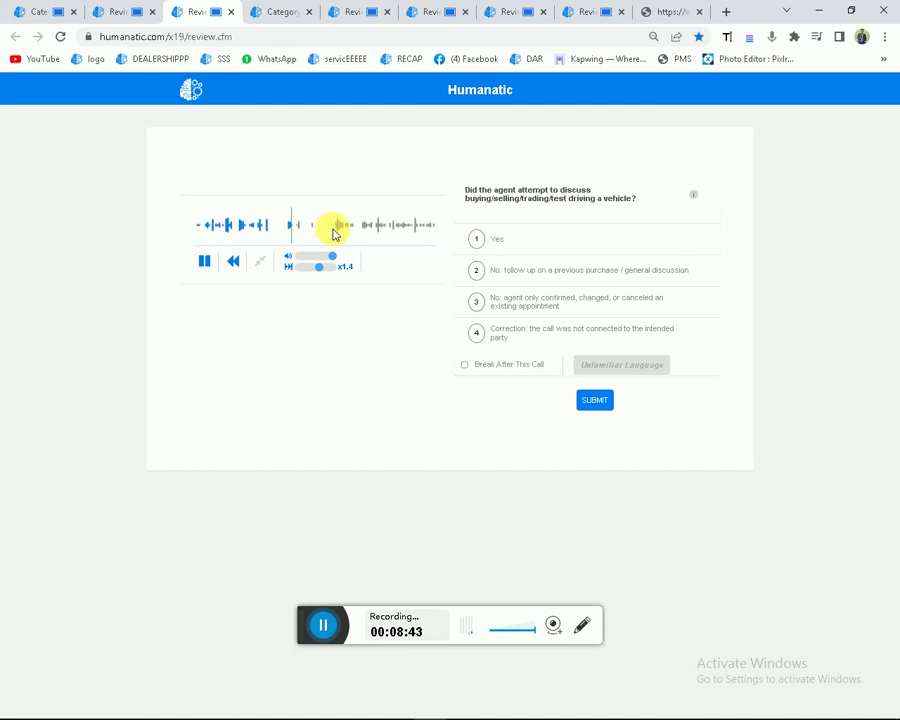
click(335, 228)
mouse_move(320, 266)
mouse_down()
mouse_move(331, 268)
mouse_move(312, 268)
mouse_up()
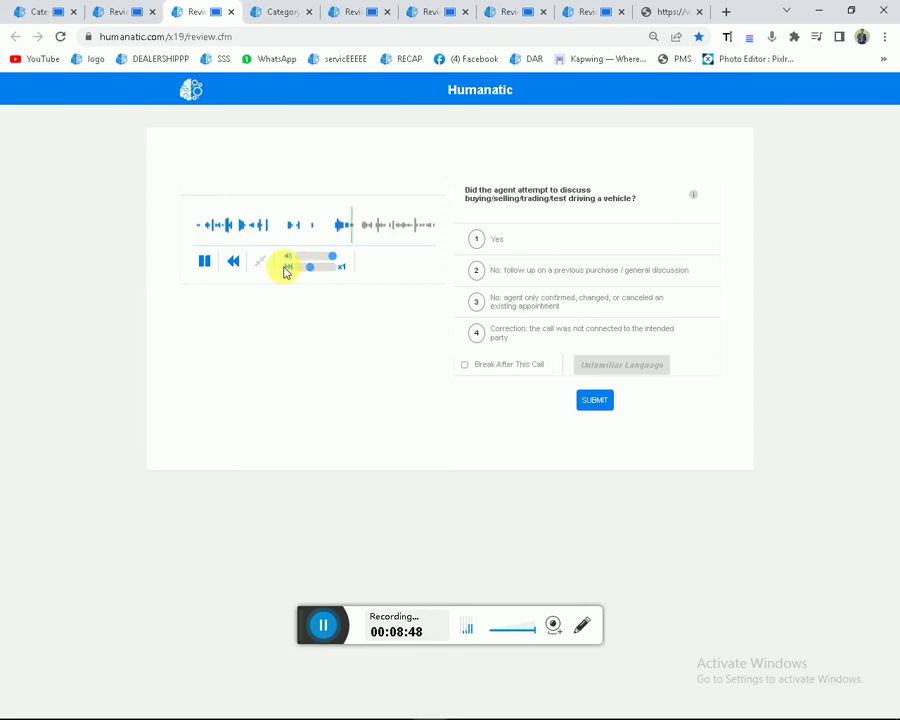
click(204, 261)
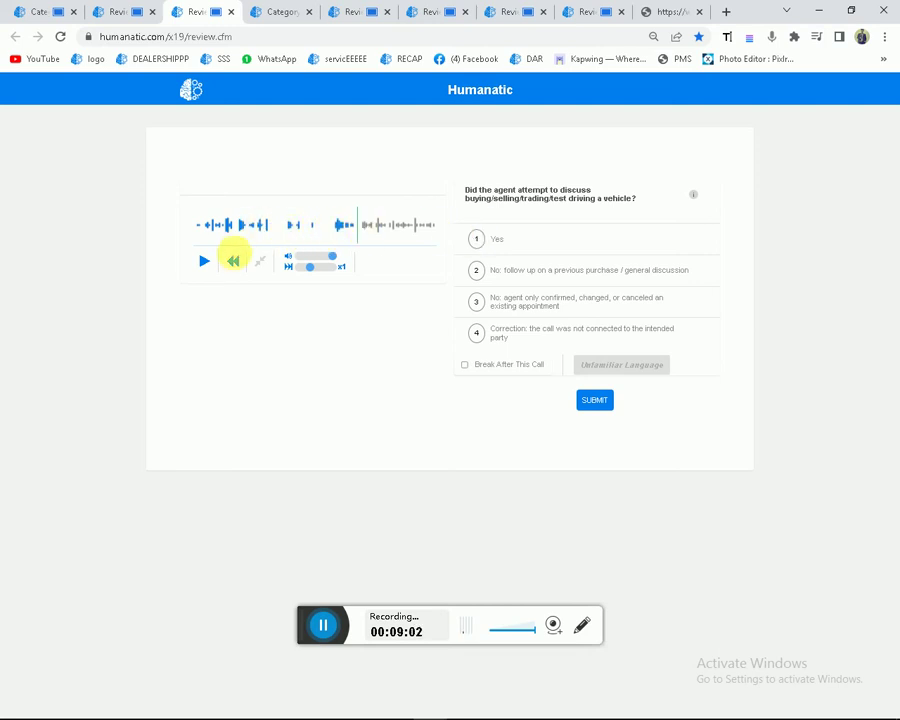
Replay a short part, set the speed to x2, pause, answer "Correction: the call was not connected to the intended party", and rewind near the start.
click(334, 225)
click(204, 261)
drag(310, 267, 348, 272)
click(205, 261)
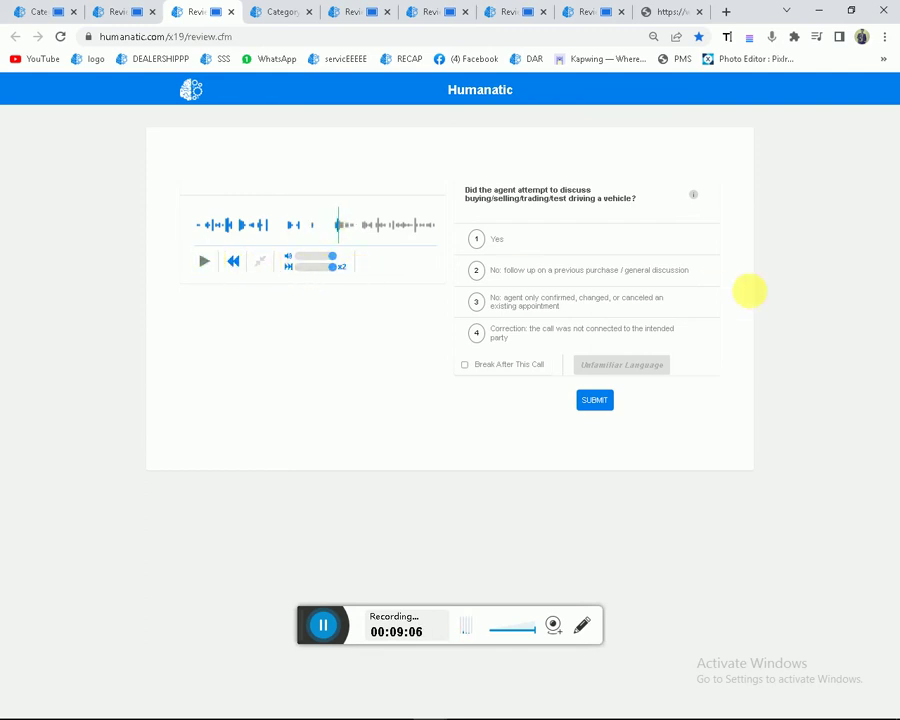
click(478, 331)
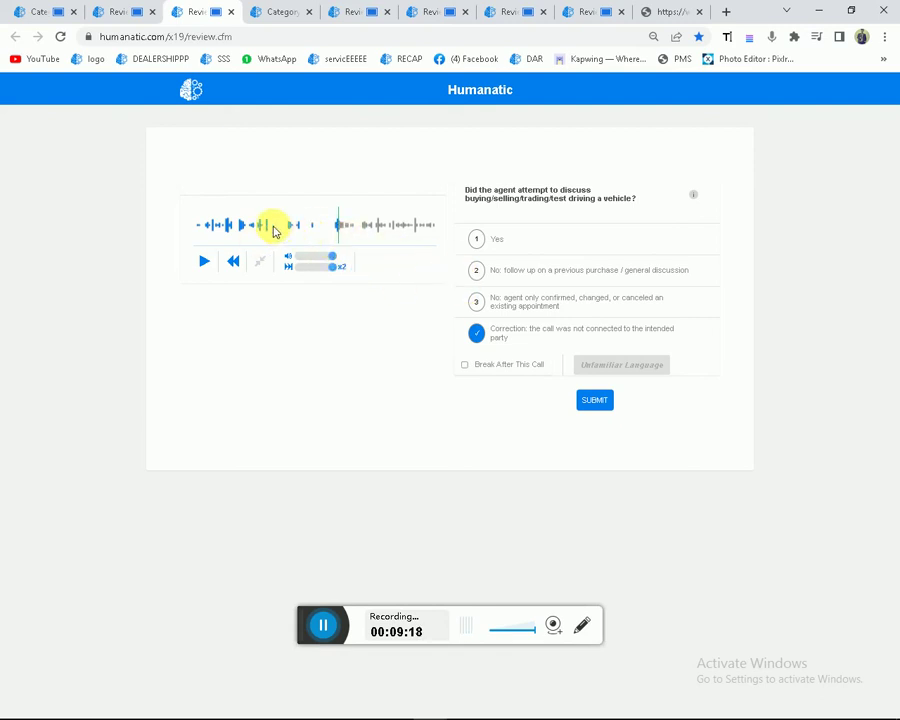
click(214, 225)
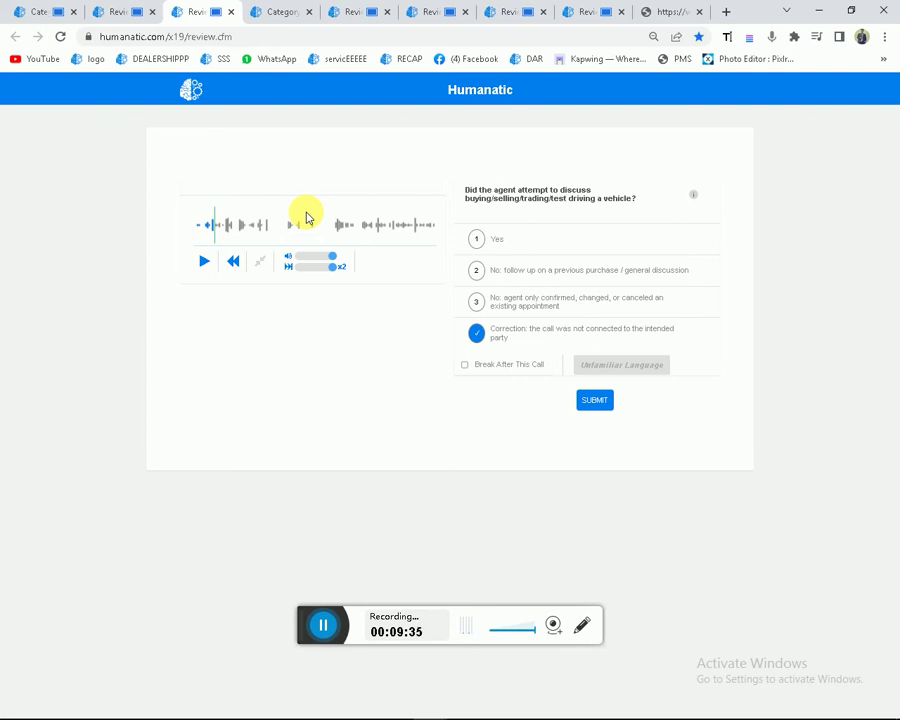
click(480, 335)
click(487, 336)
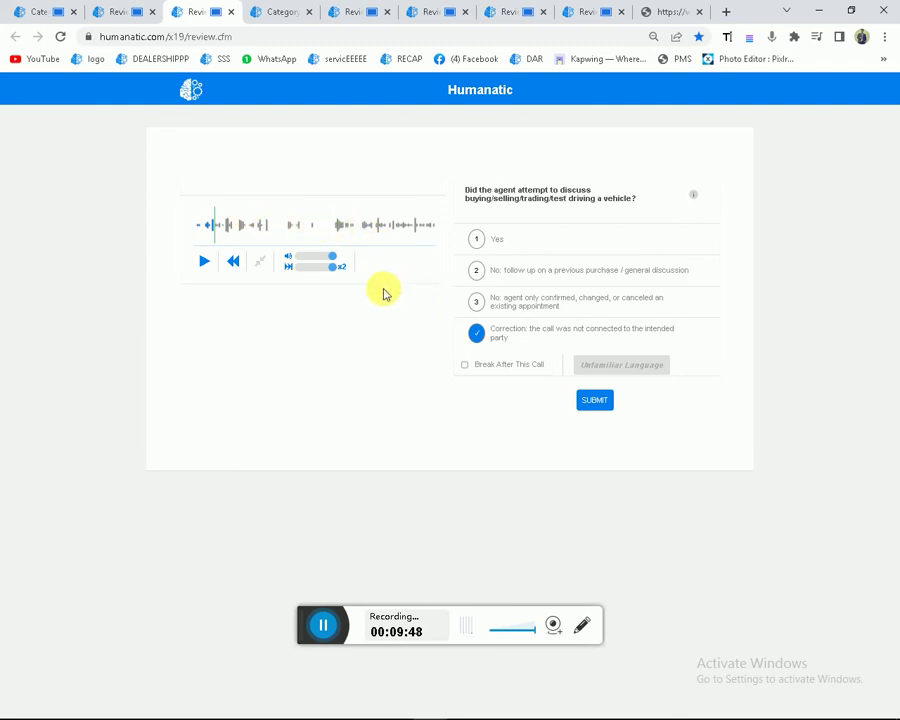
Open four more Reason for Outbound Call reviews in new tabs from the filtered category list and display the first one.
click(56, 11)
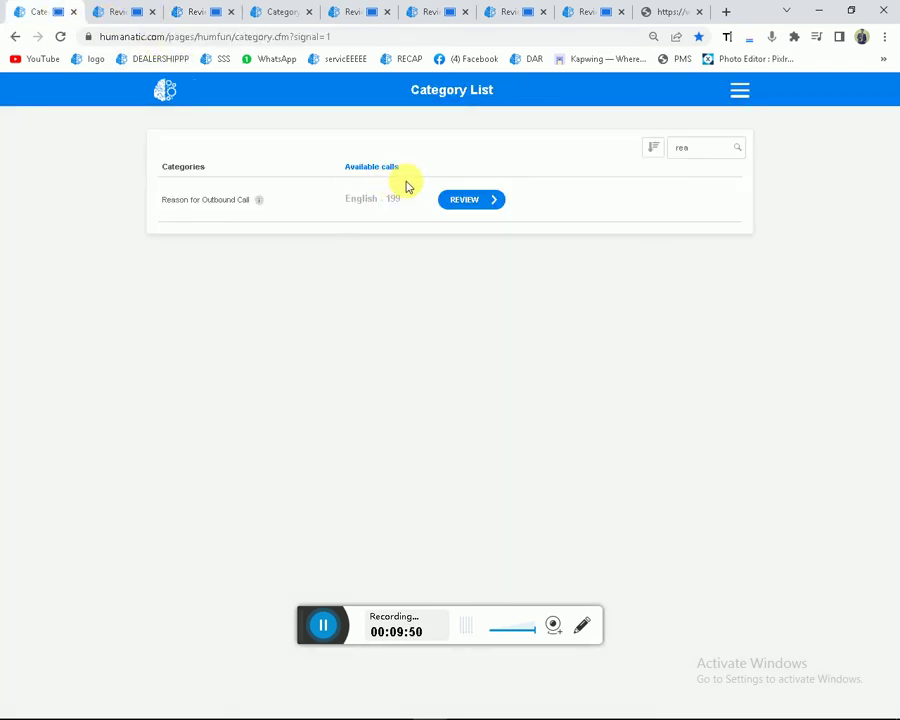
middle_click(470, 201)
middle_click(470, 201)
middle_click(470, 201)
middle_click(470, 201)
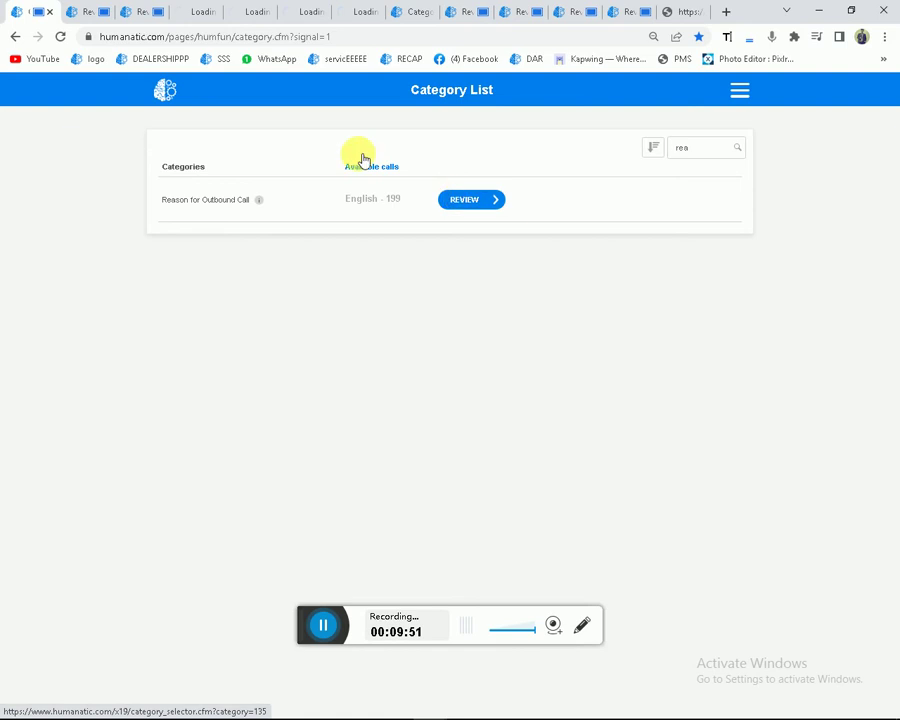
click(200, 11)
Play the start of the call, adjusting volume and speed, settle the speed at x1.2, and pause it.
click(329, 256)
click(330, 267)
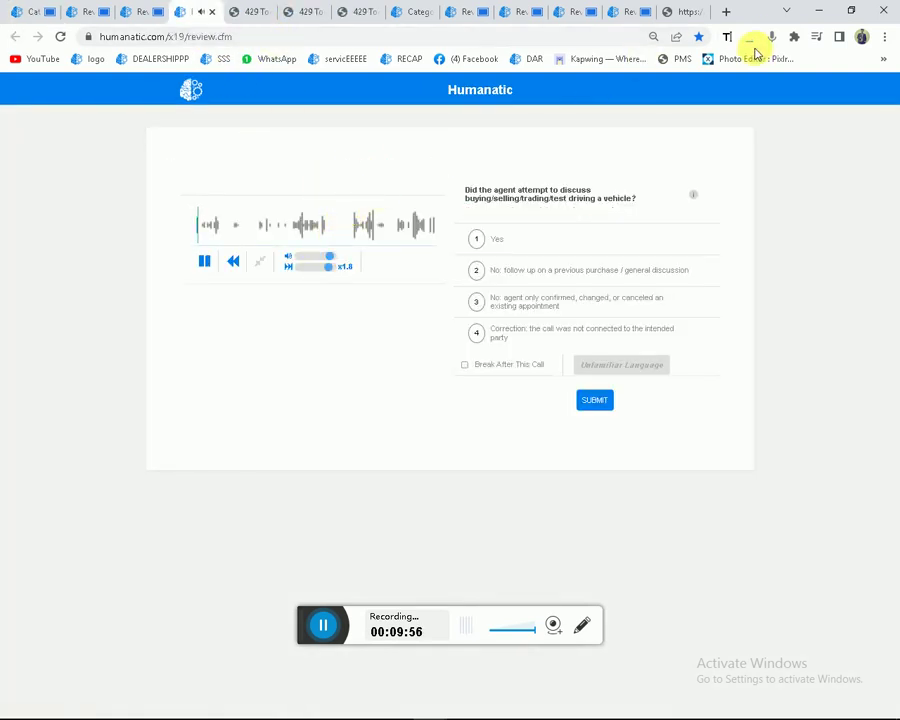
click(314, 256)
click(314, 267)
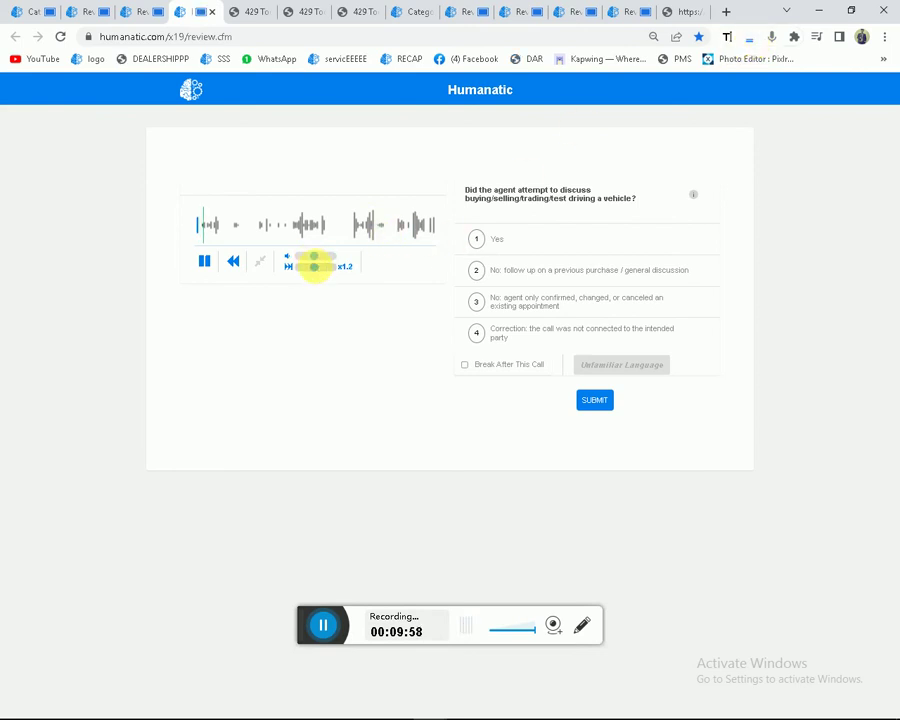
click(328, 256)
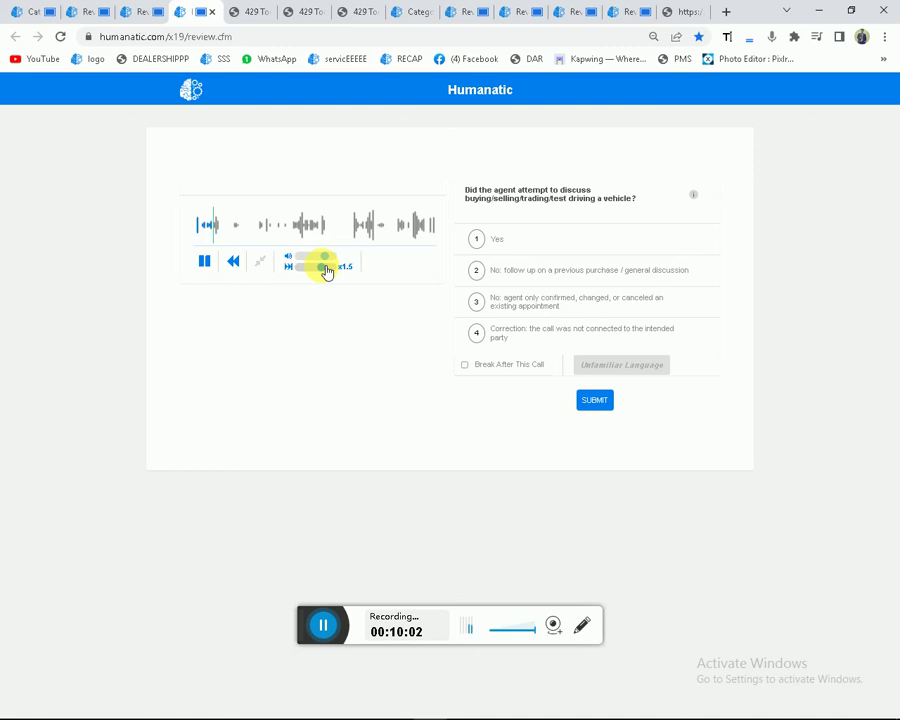
drag(324, 268, 319, 268)
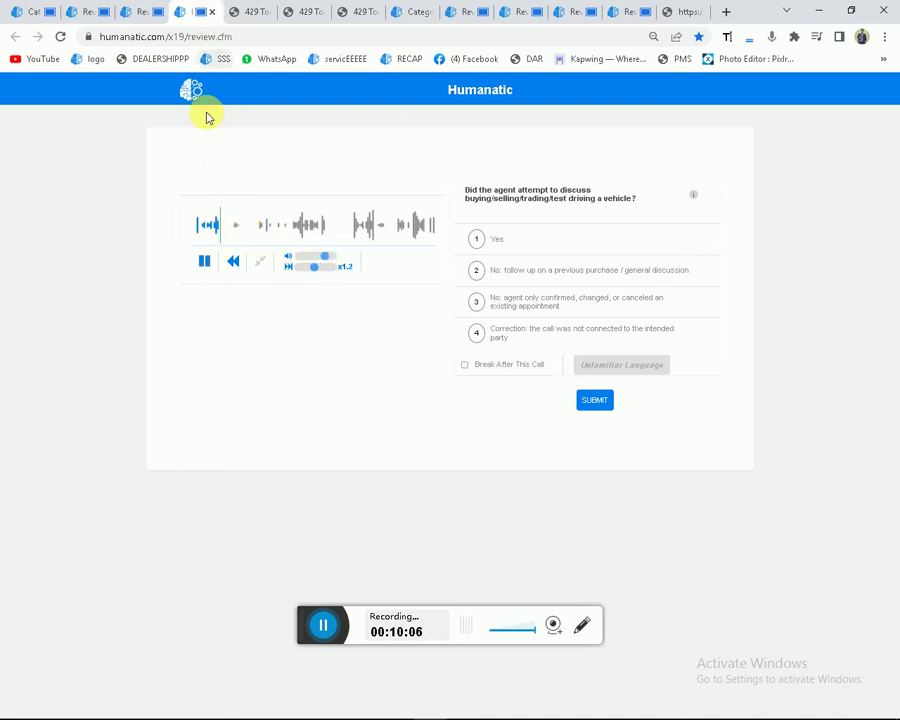
click(204, 261)
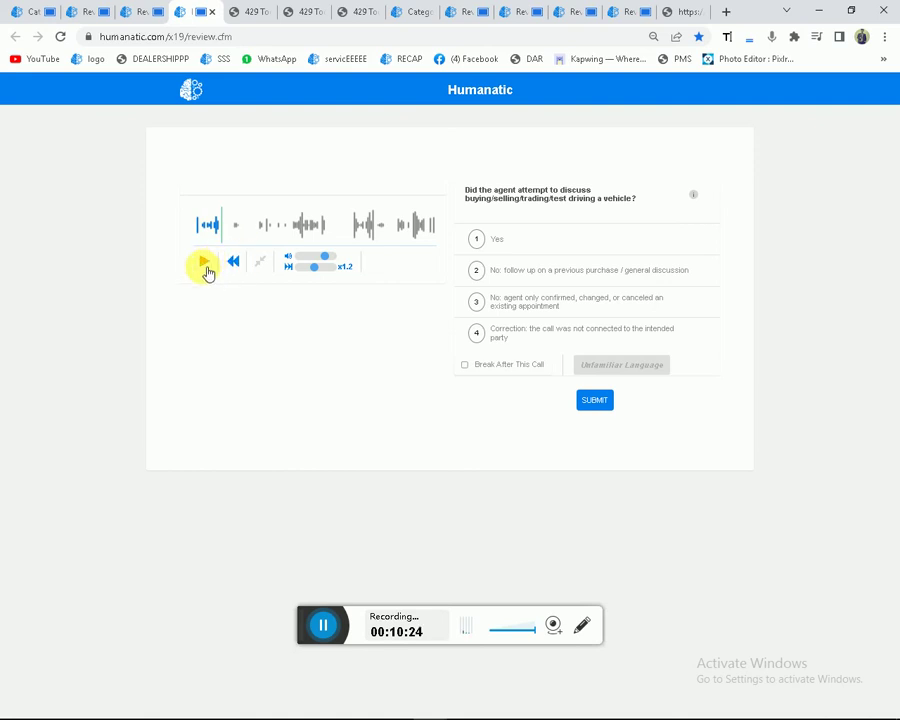
Resume the call at x1.8, slow it to x0.8, readjust the speed, and replay from the third burst of speech.
click(205, 266)
click(328, 267)
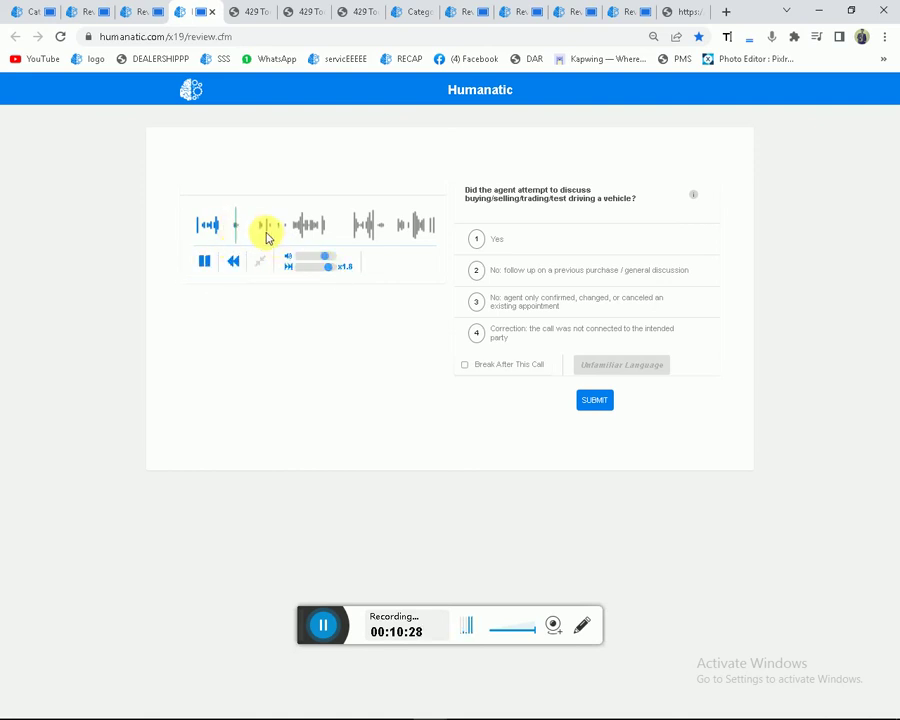
click(306, 268)
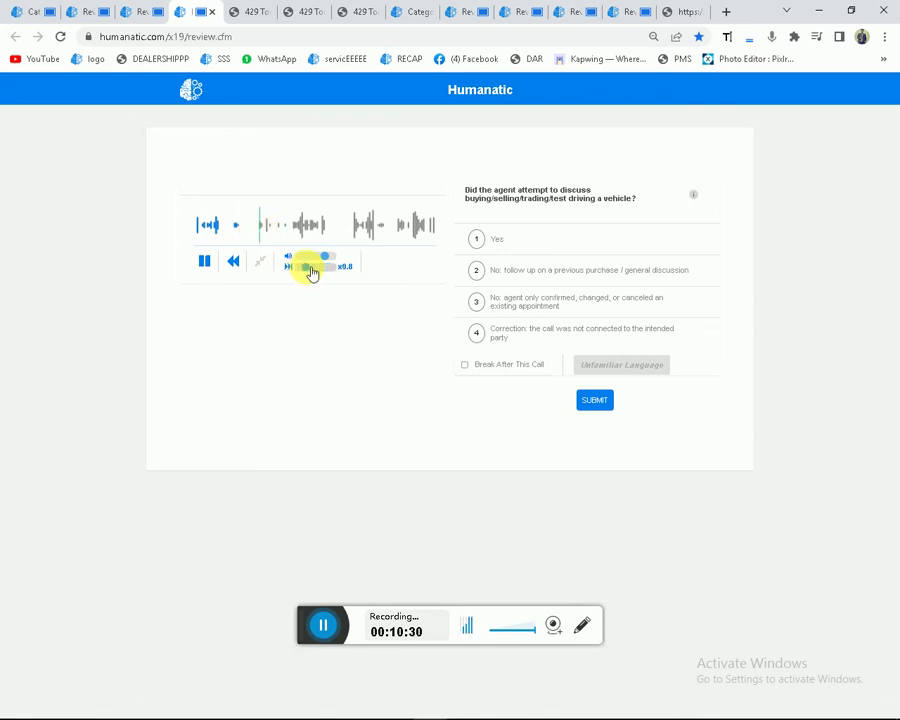
click(322, 271)
click(258, 229)
Close the current review, the three 429 error tabs and the six tabs after them, keeping the filtered category list and two earlier reviews.
click(212, 12)
click(212, 12)
click(212, 12)
click(212, 12)
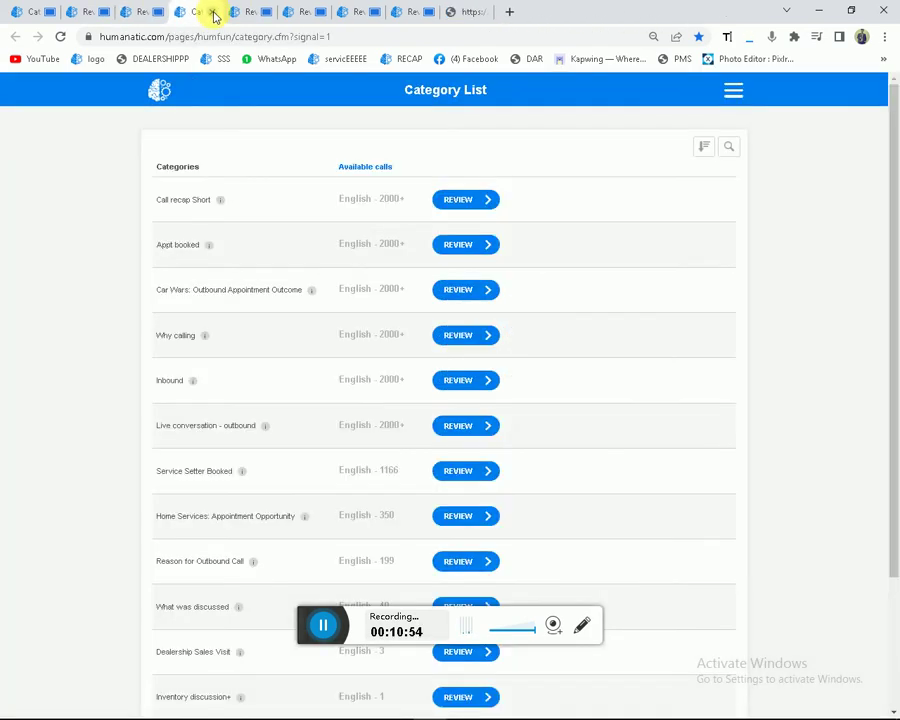
click(213, 12)
click(213, 12)
click(213, 12)
click(213, 12)
click(213, 12)
click(213, 12)
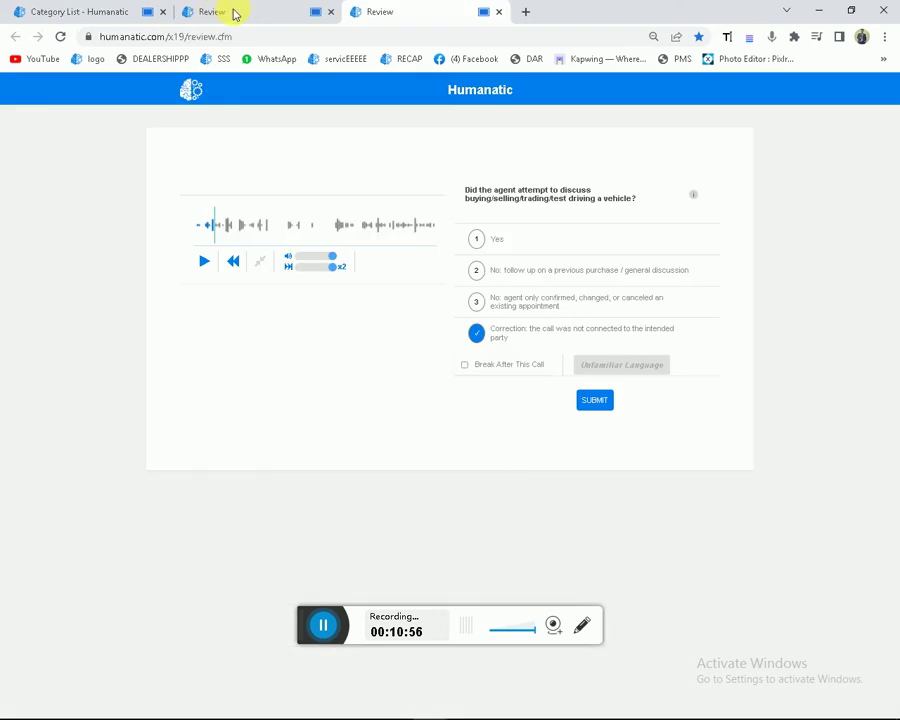
Open two new Reason for Outbound Call reviews in separate tabs from the filtered category list and display the first.
click(60, 8)
middle_click(460, 197)
middle_click(460, 197)
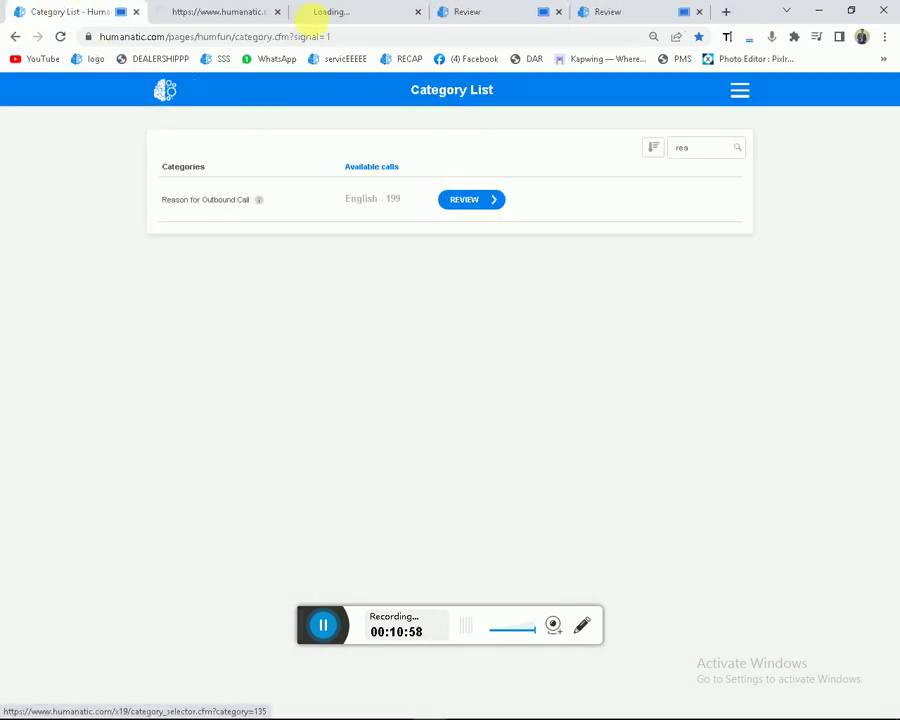
click(229, 8)
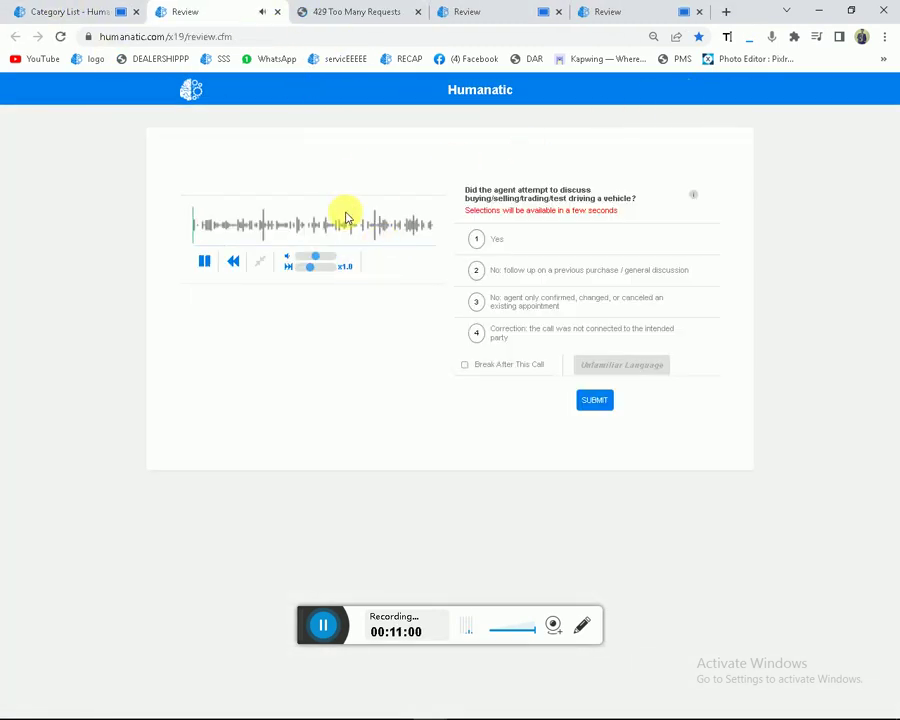
Play the call at x2, pause it, and answer "Yes" after trying the alternative answers.
click(333, 267)
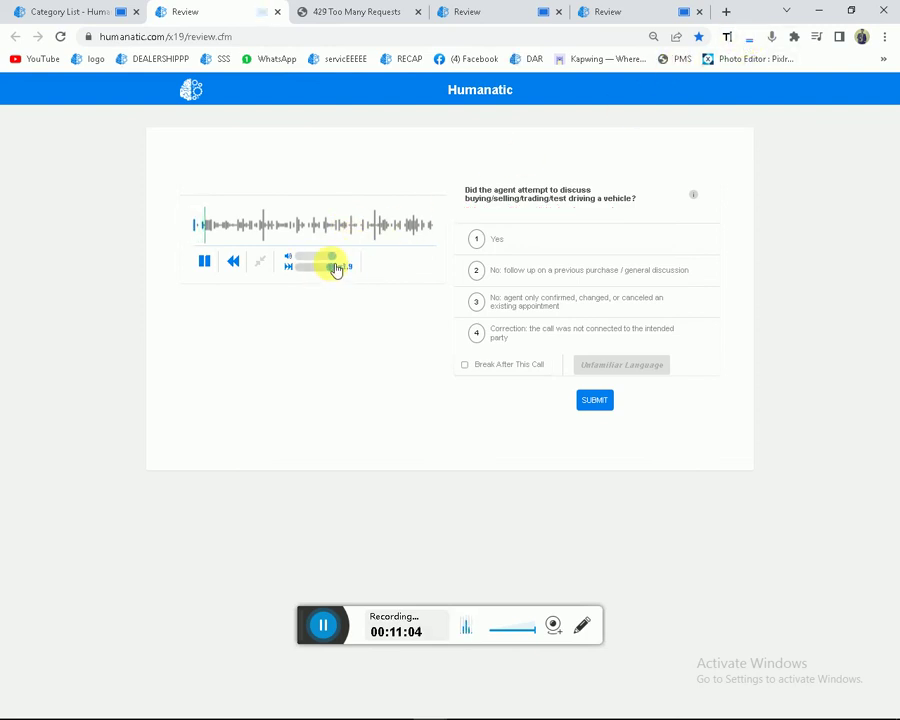
mouse_move(335, 268)
mouse_down()
mouse_move(320, 270)
mouse_move(334, 272)
mouse_up()
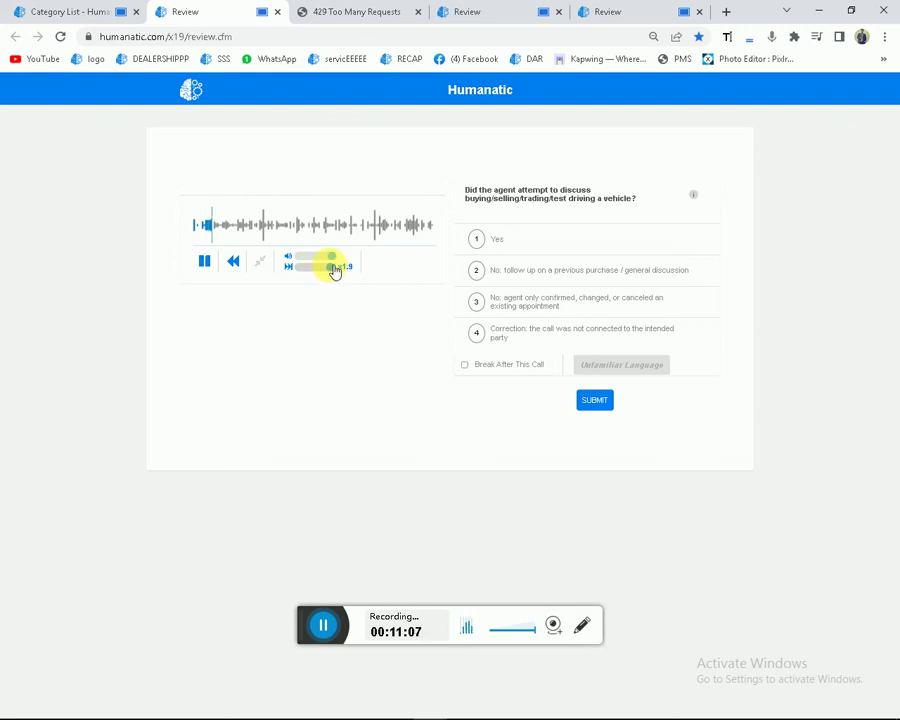
click(477, 241)
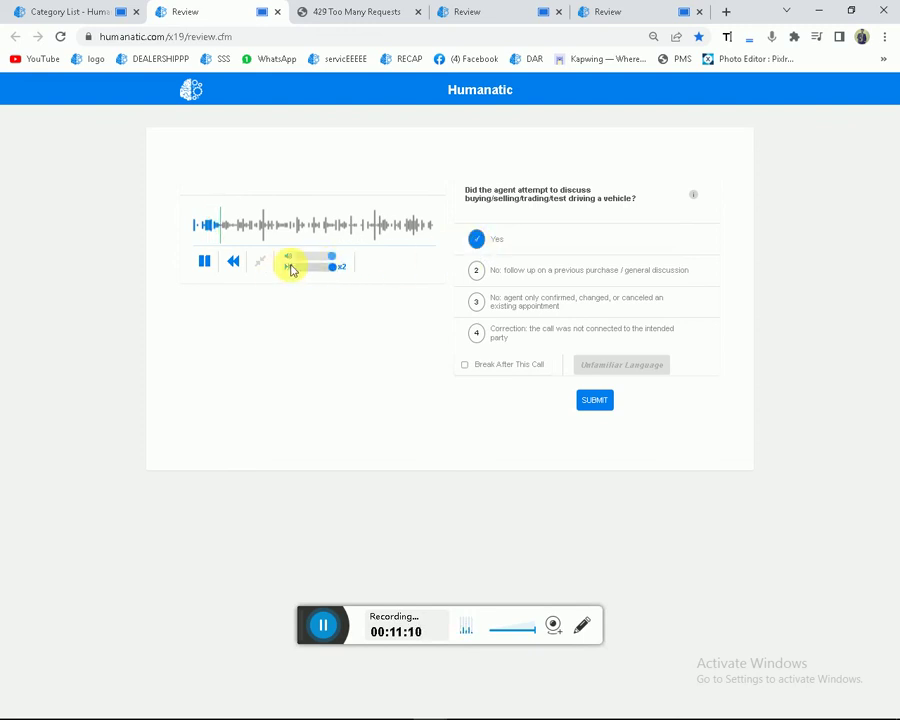
click(204, 261)
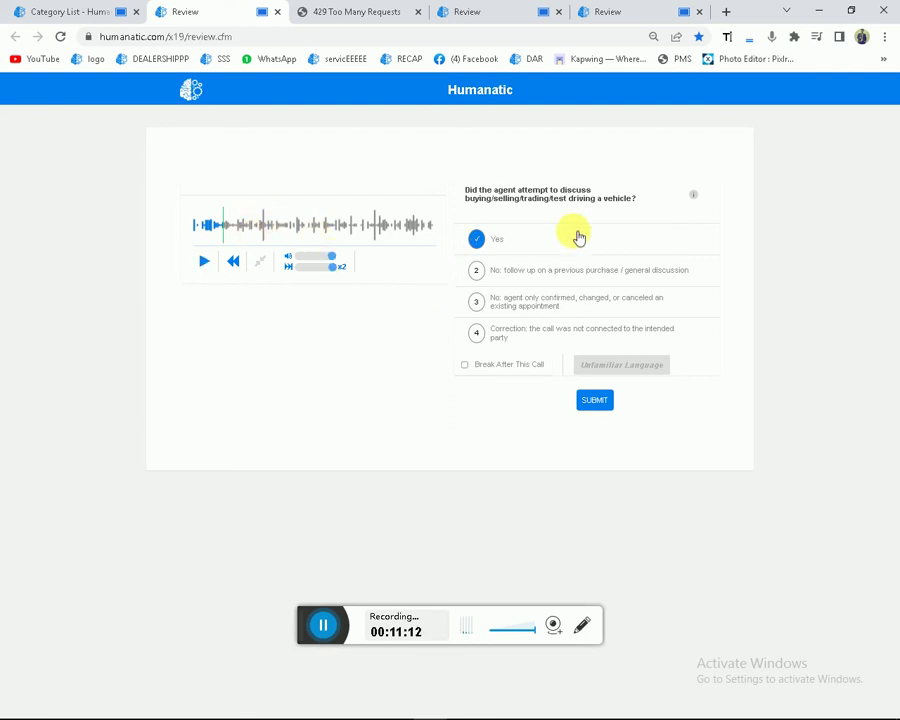
click(481, 271)
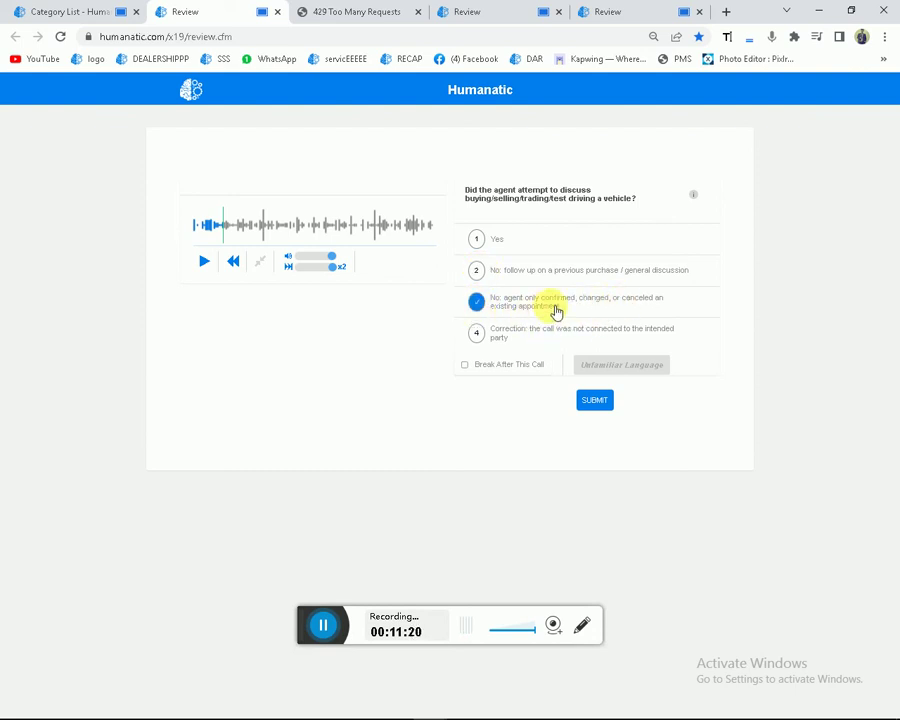
click(480, 335)
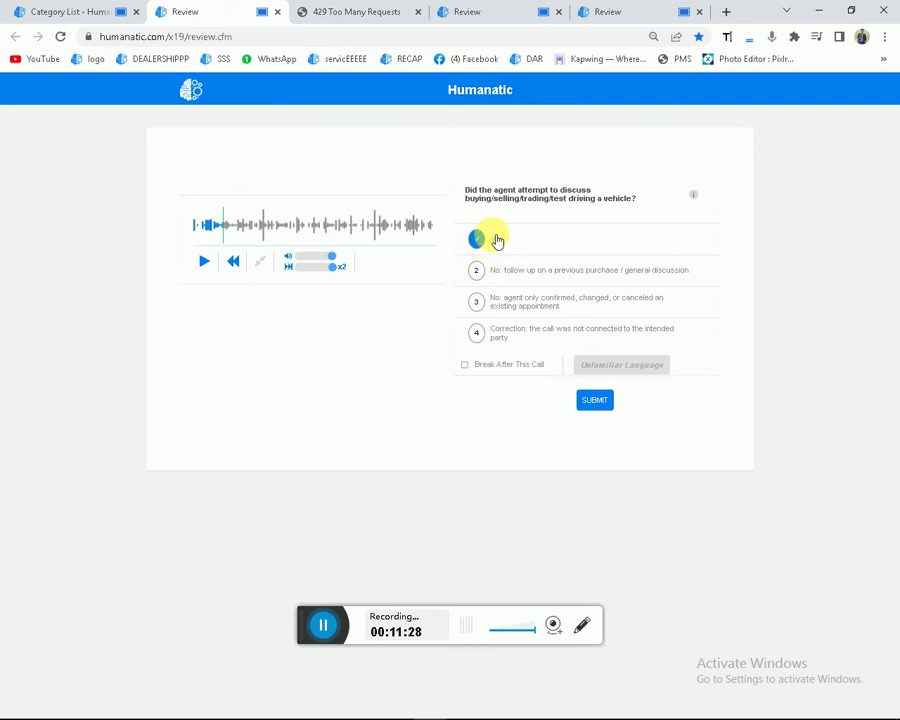
Open three further Reason for Outbound Call reviews in new tabs from the category list and display the first of them.
click(65, 11)
click(462, 200)
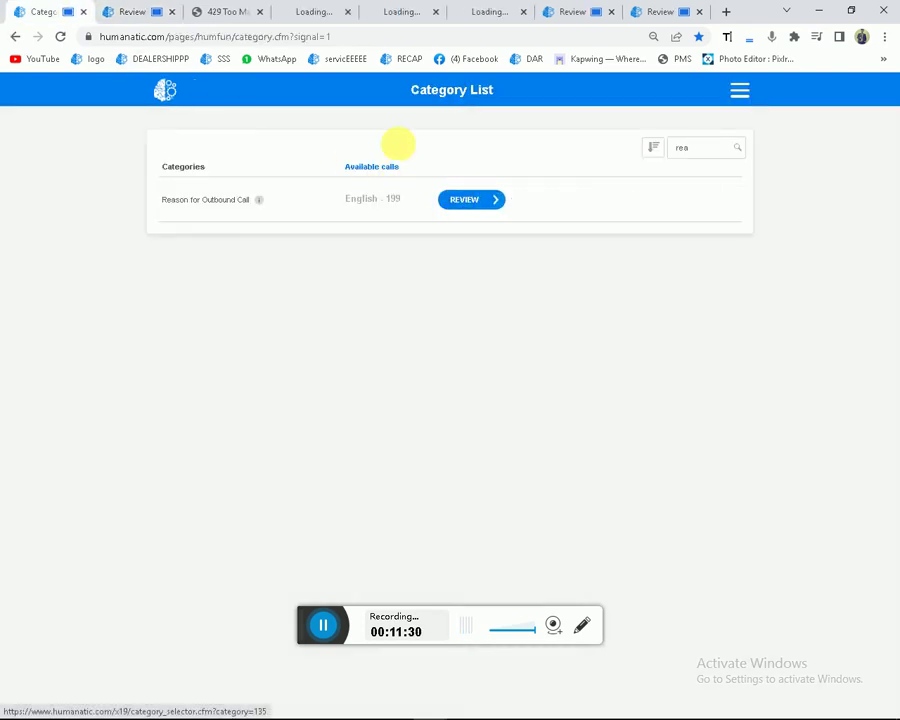
click(290, 11)
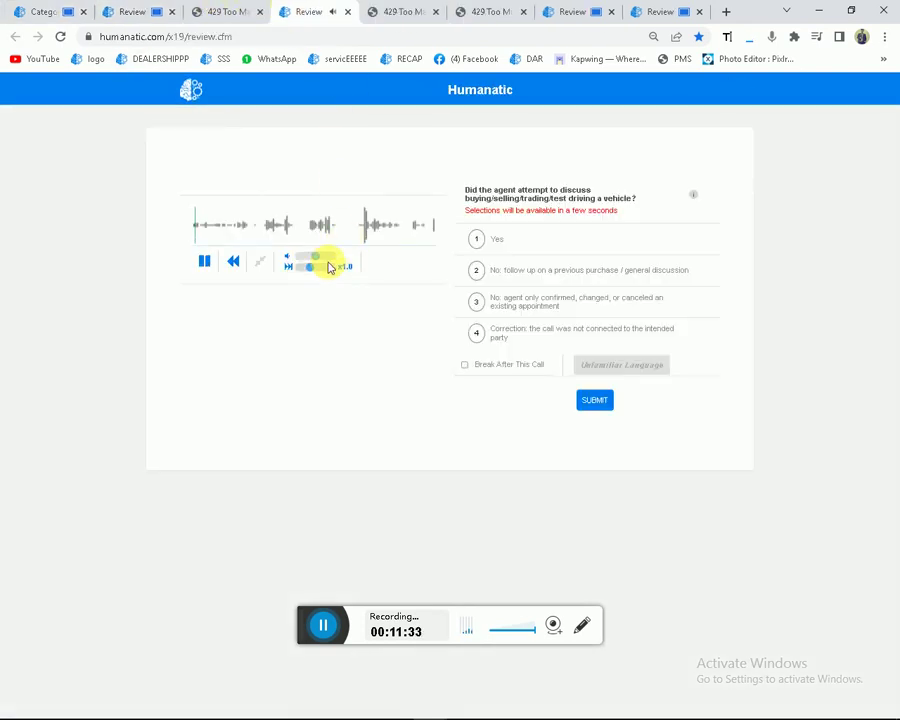
Play the call at full volume, slow it to x1.5, pause, and move playback back to the second burst of speech.
click(333, 257)
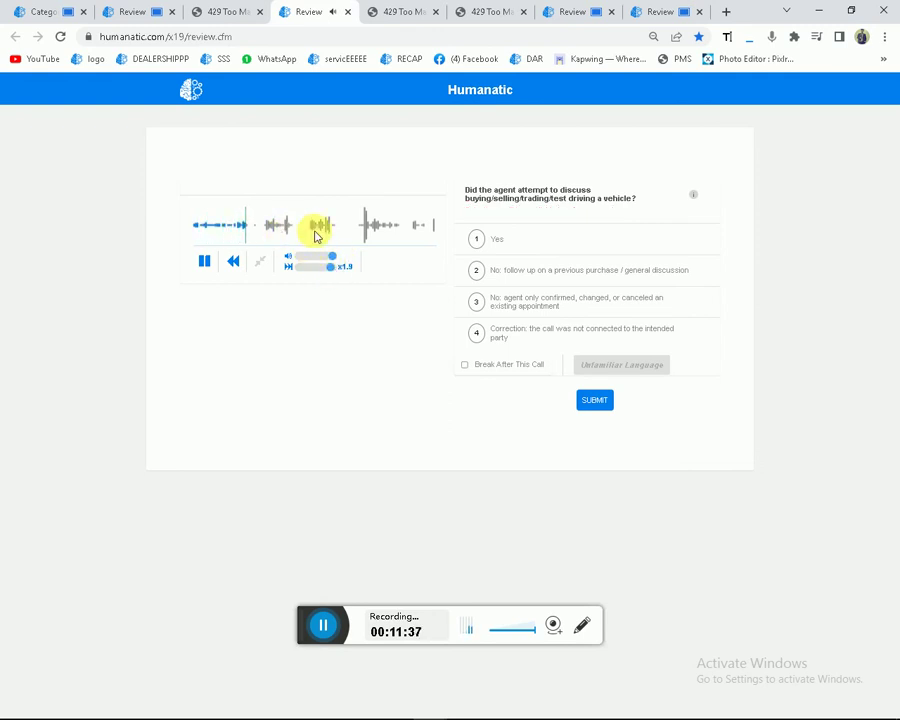
click(326, 267)
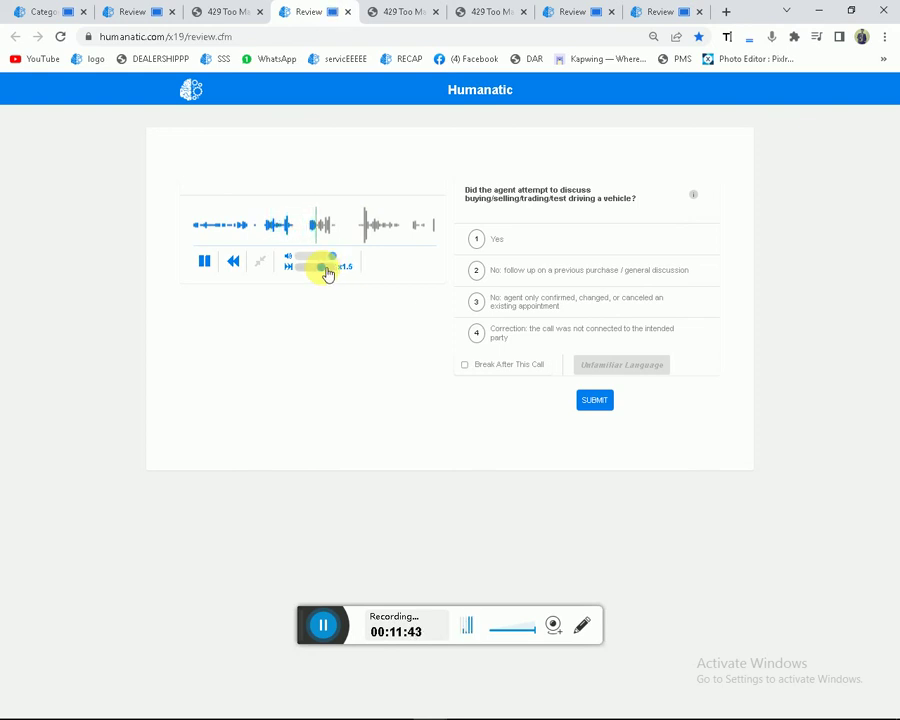
click(205, 261)
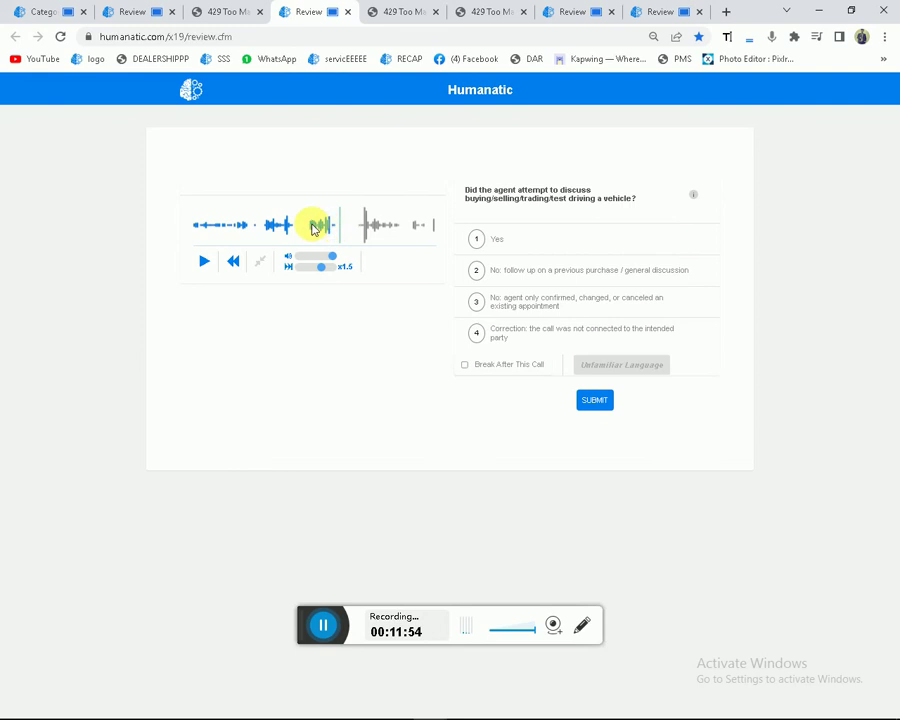
click(270, 225)
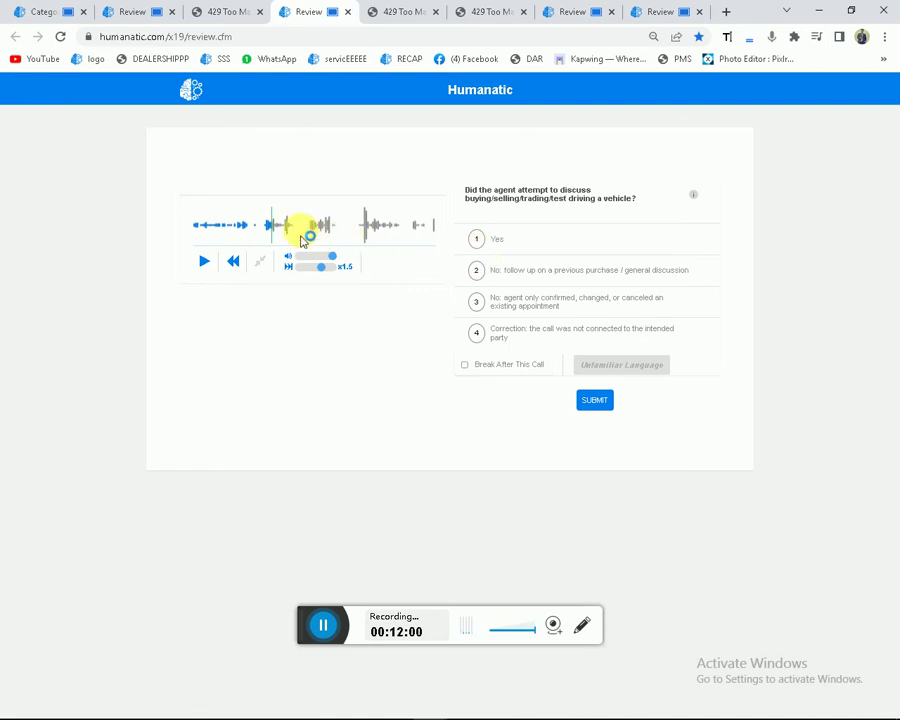
Answer "Yes", resume the call while varying the speed between x1.4 and x2, and pause it after the fourth burst of speech.
click(478, 241)
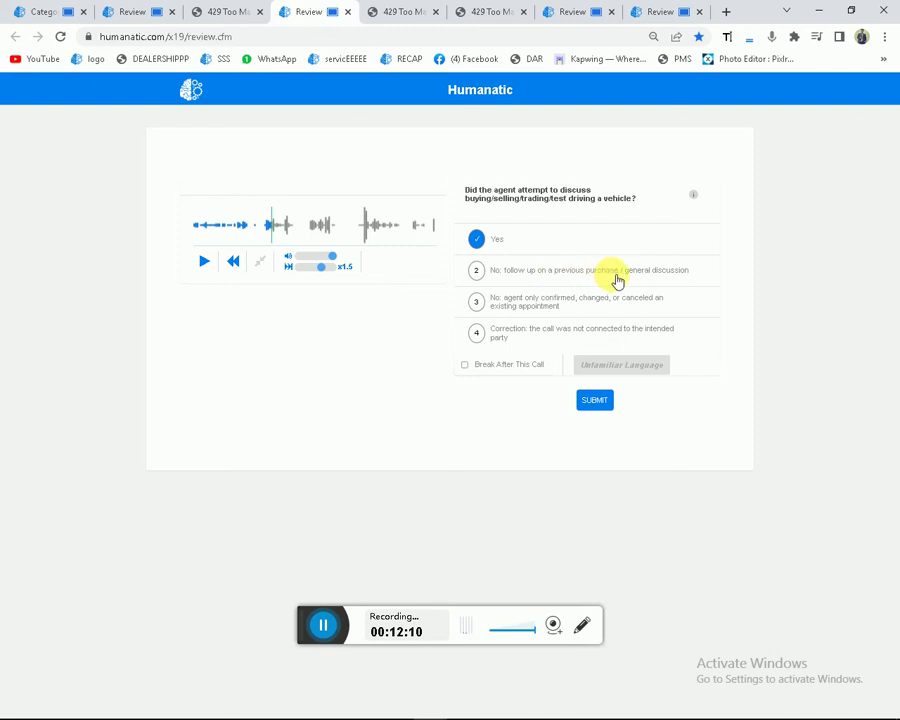
click(208, 262)
click(327, 268)
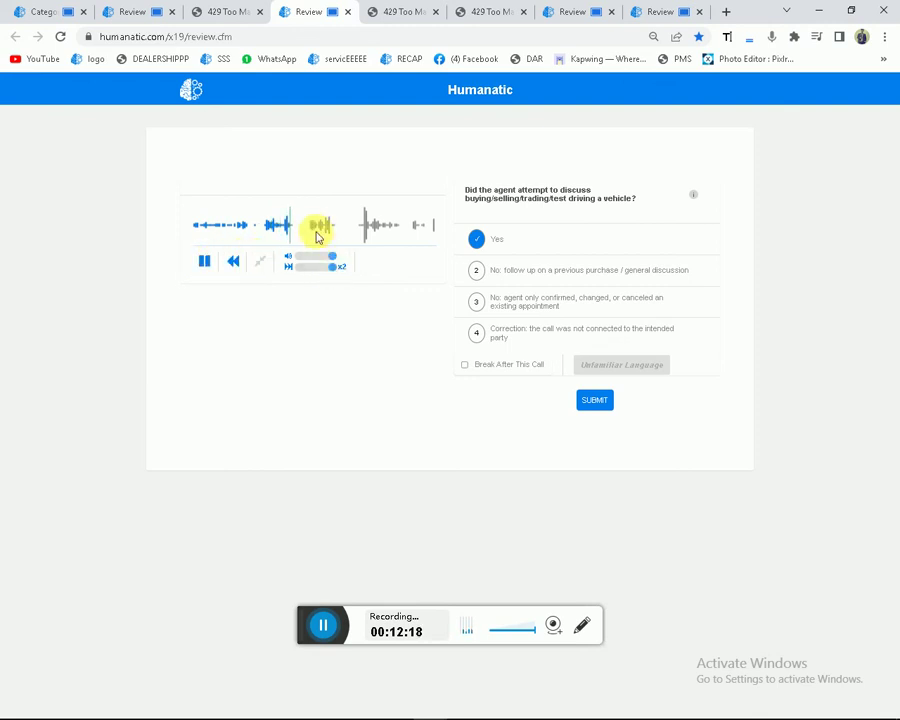
drag(335, 271, 318, 268)
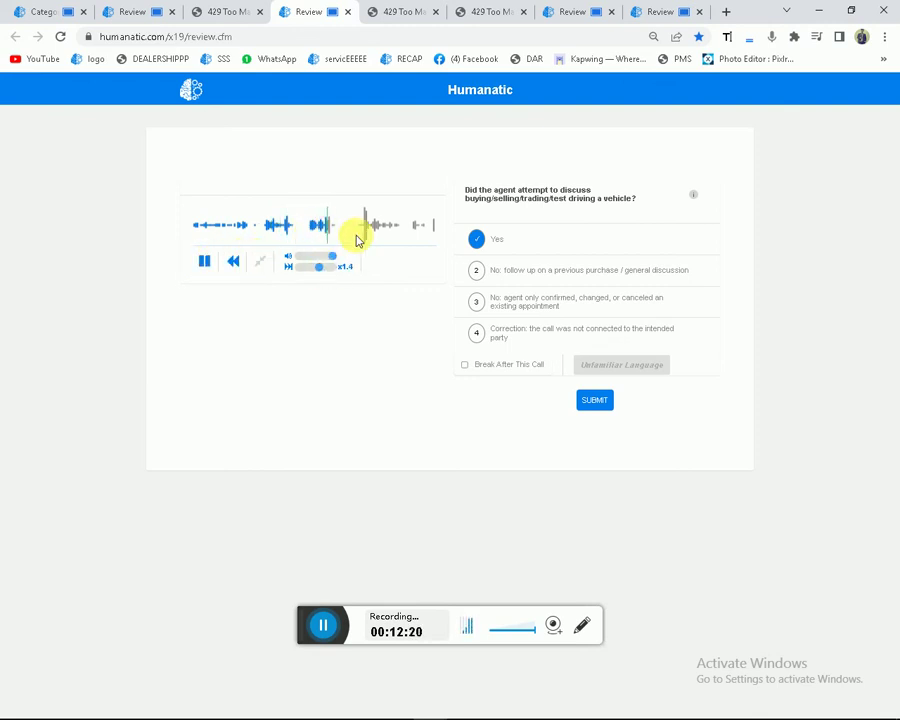
click(325, 268)
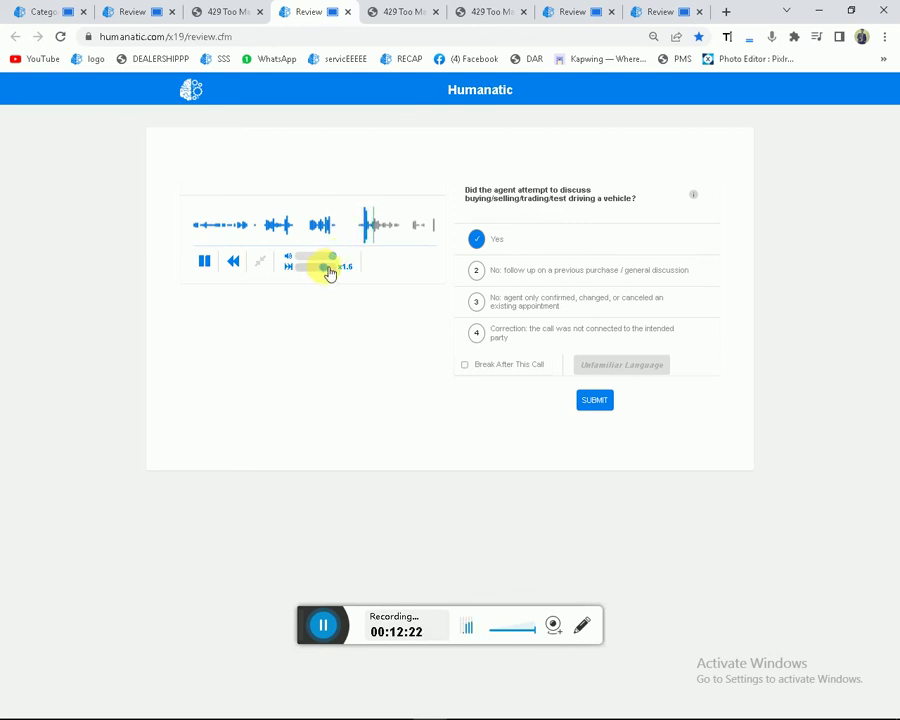
drag(330, 272, 338, 272)
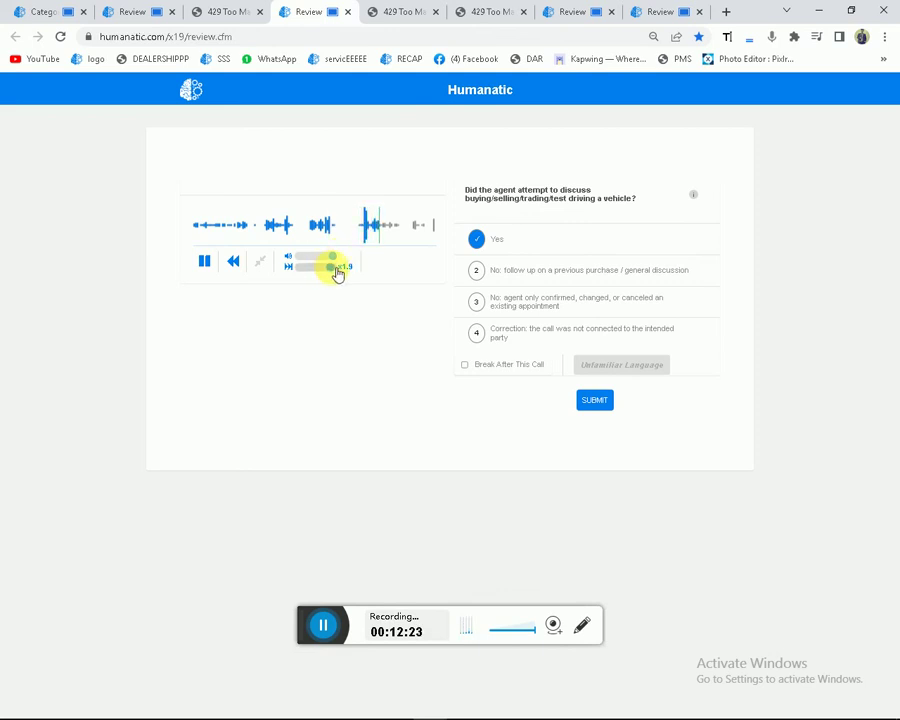
click(207, 263)
Open another Reason for Outbound Call review from the category list and look through the already answered review tabs.
click(58, 10)
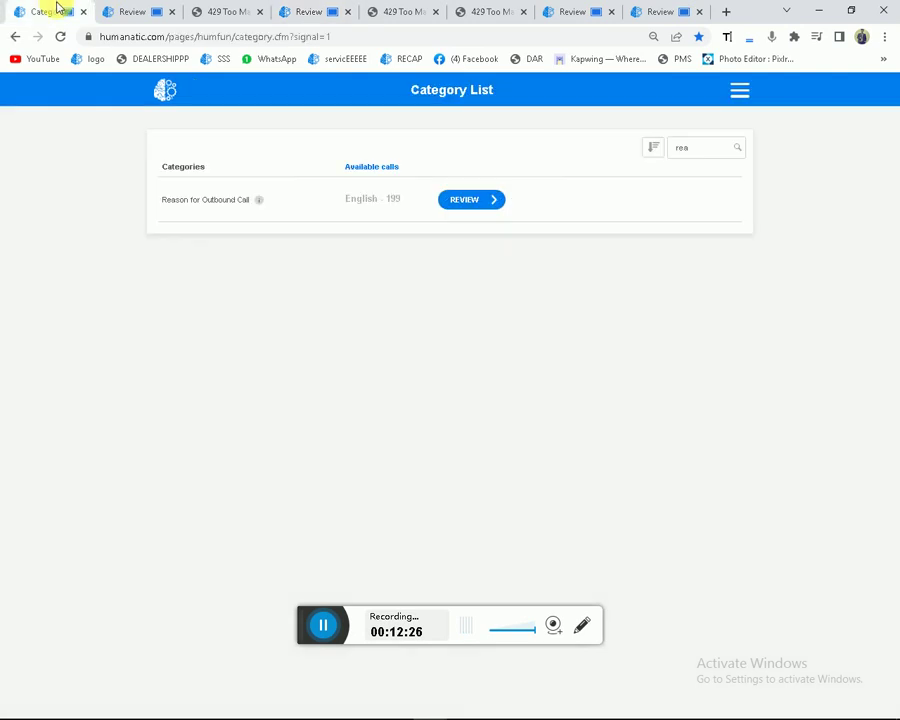
click(464, 203)
click(117, 10)
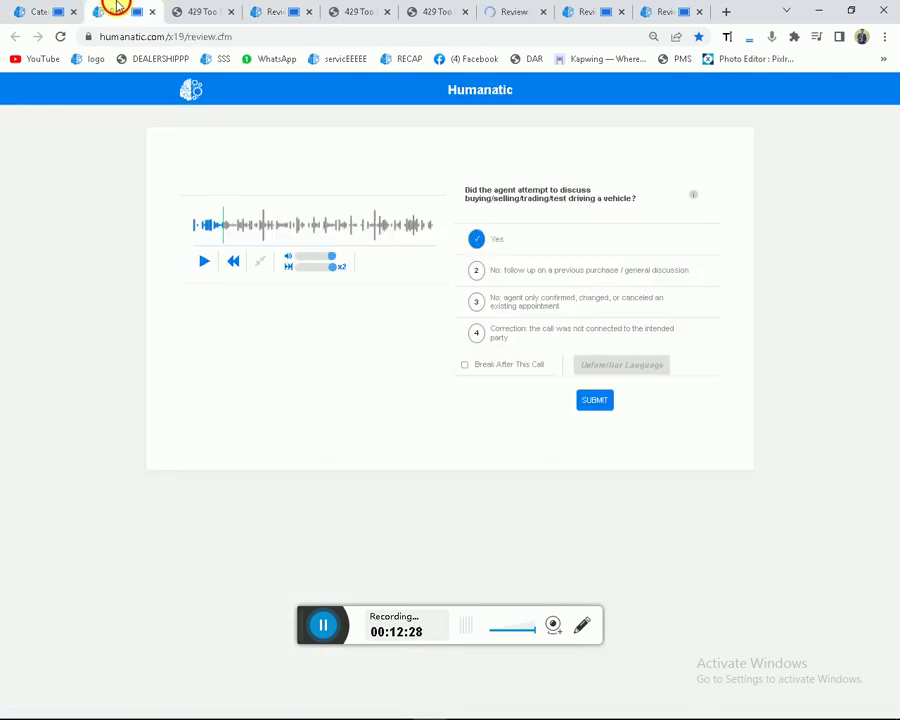
click(278, 9)
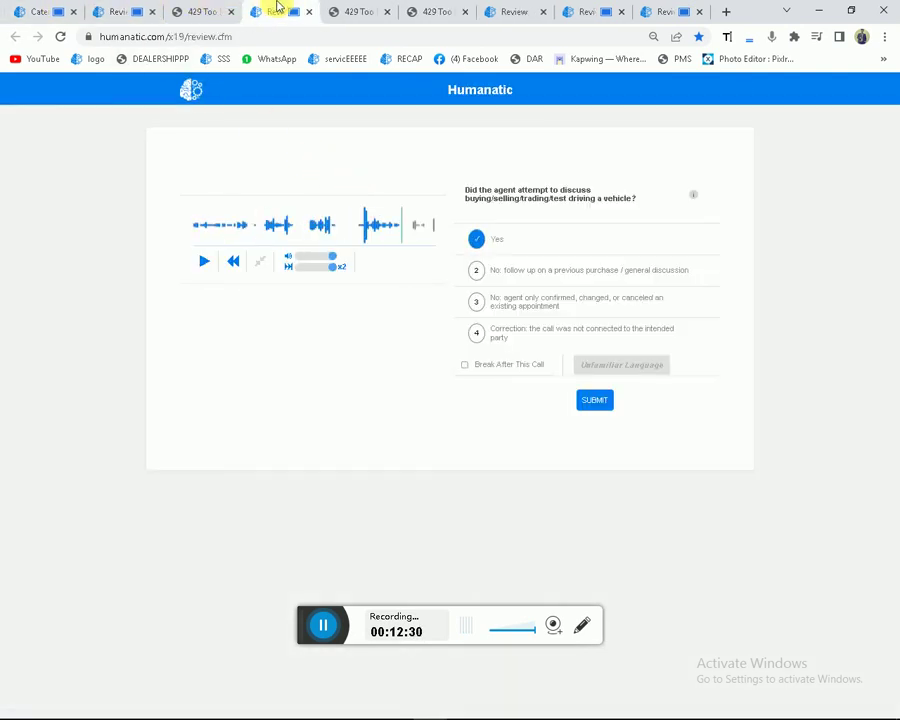
Close all review and error tabs, keeping only the category list open.
click(231, 11)
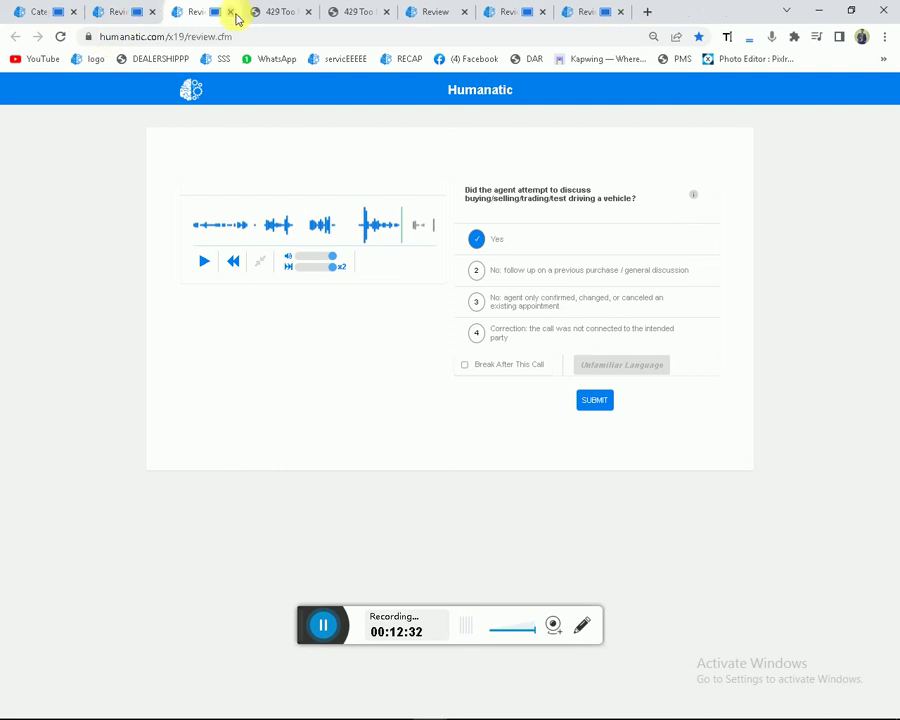
click(231, 11)
click(231, 11)
click(231, 11)
click(231, 11)
click(231, 11)
click(231, 11)
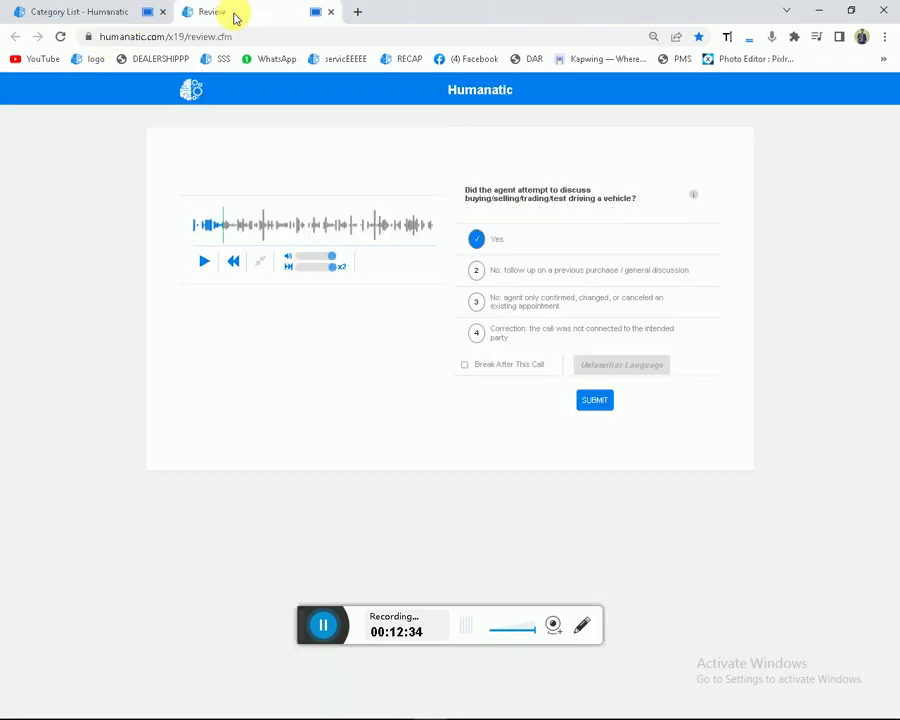
click(330, 11)
Open a new review, play its call at full volume and x1.1, pause it, and answer "No: follow up on a previous purchase / general discussion".
click(464, 208)
click(265, 6)
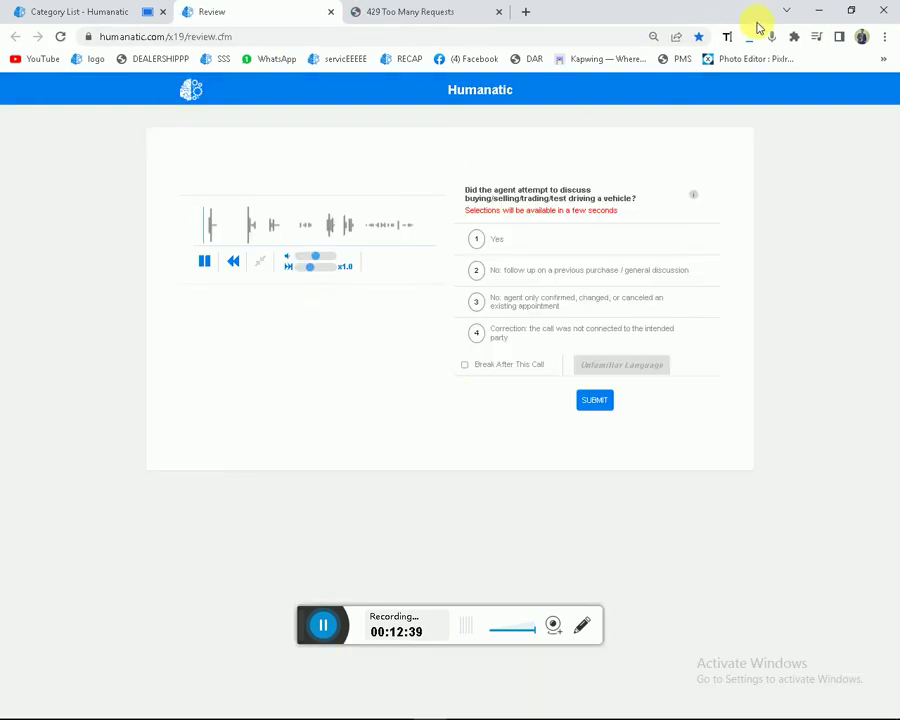
click(322, 268)
click(316, 268)
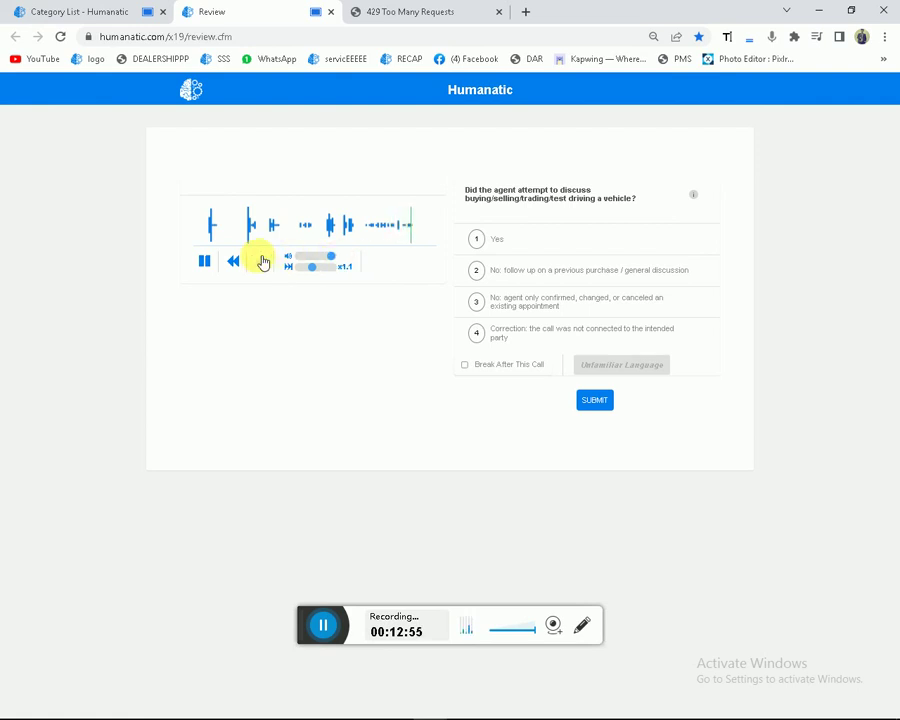
click(205, 262)
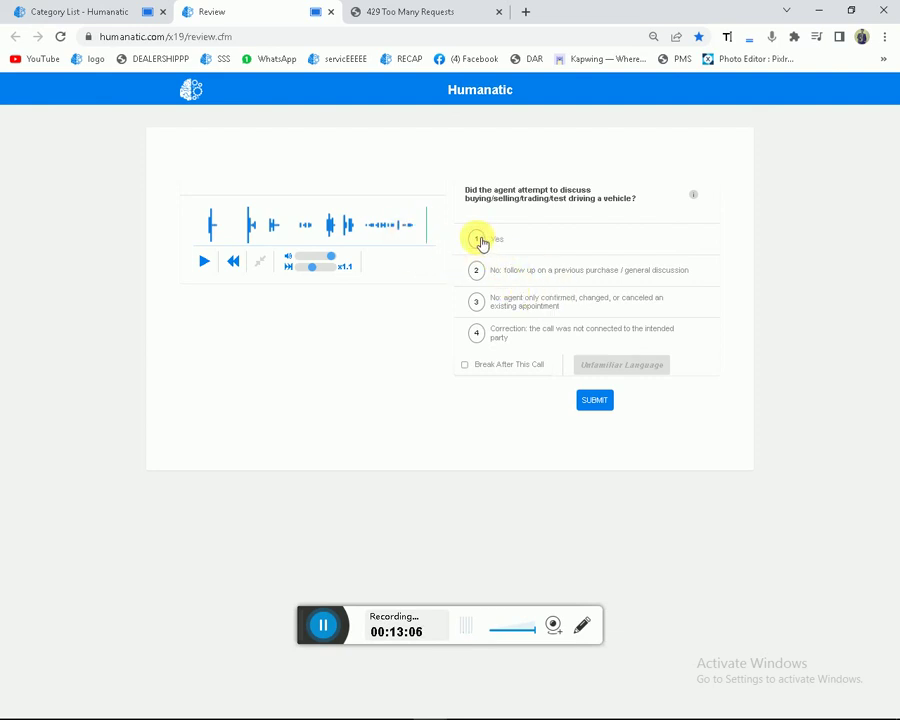
click(484, 272)
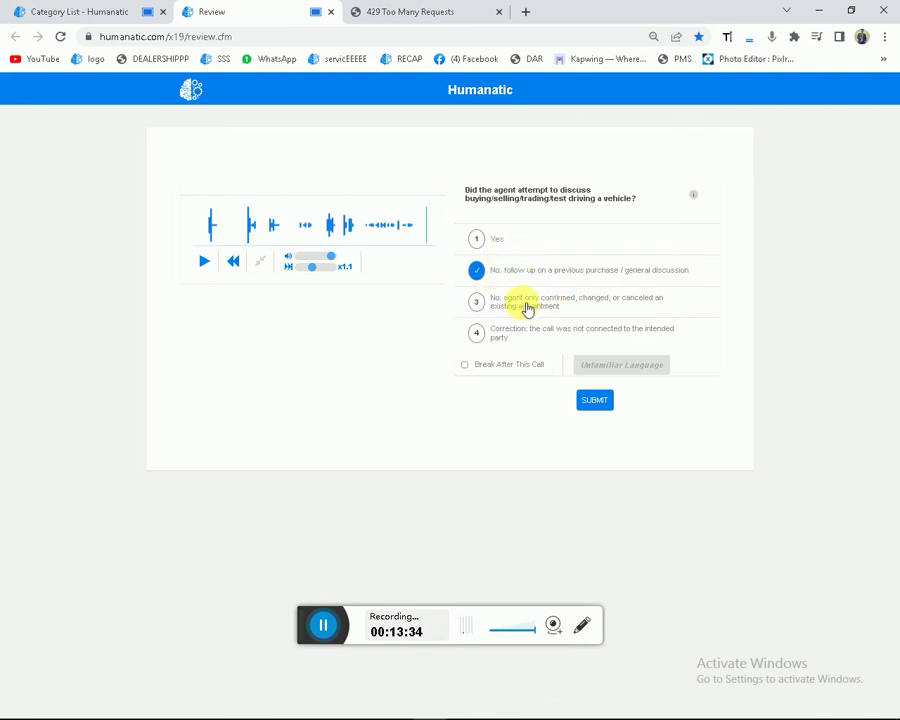
Open several further Reason for Outbound Call reviews in new tabs from the category list and display the one that loaded.
click(110, 11)
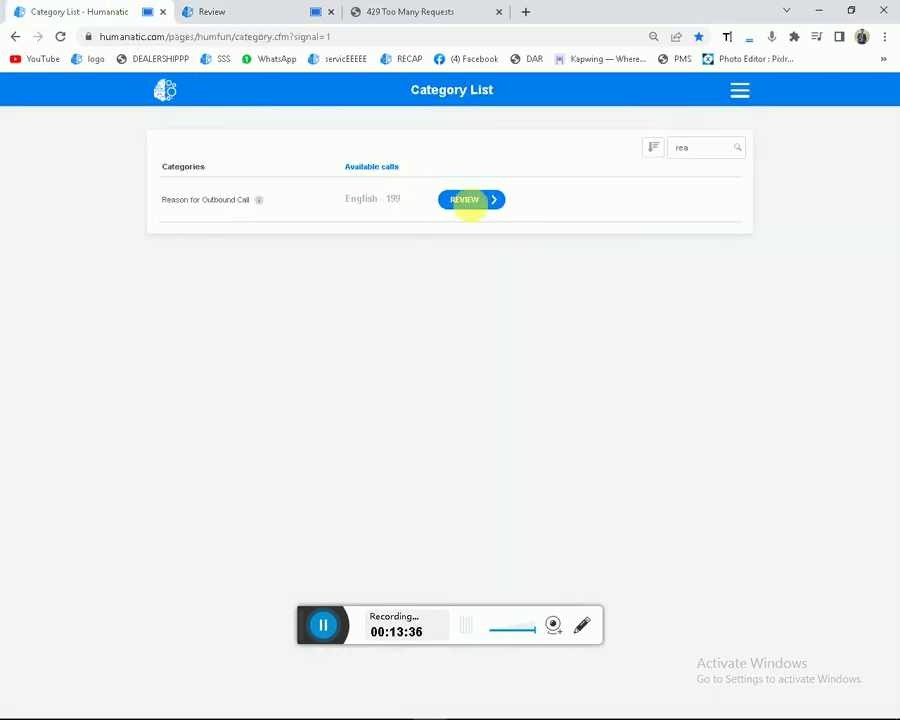
click(480, 206)
click(480, 206)
click(480, 206)
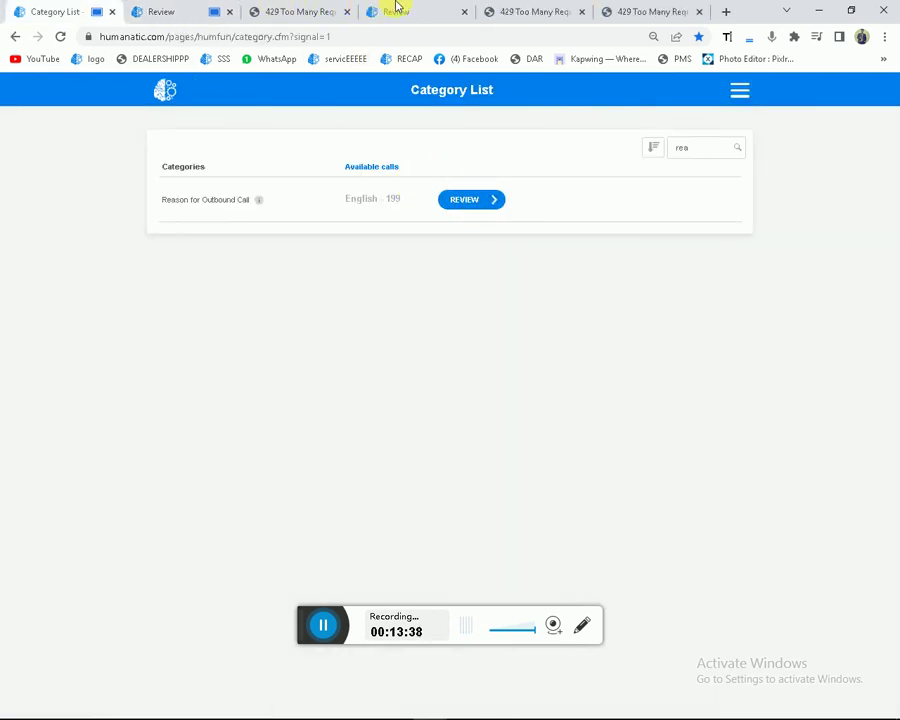
click(395, 11)
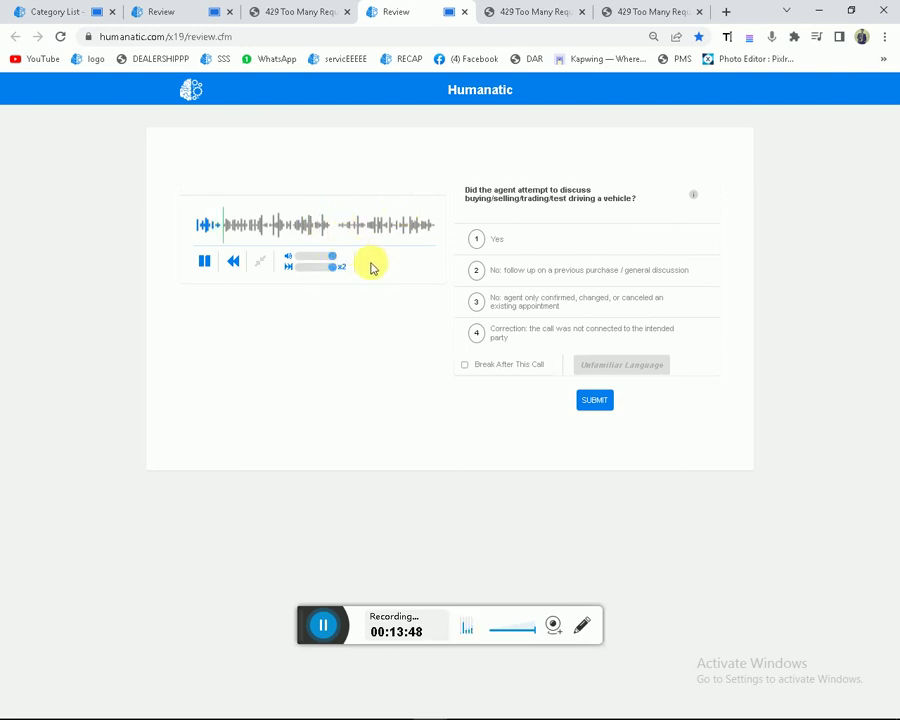
Listen to the call at x1.2 and x1.5 speed, and pause it in the first third of the recording.
mouse_move(320, 273)
mouse_move(325, 272)
mouse_down()
mouse_move(263, 267)
mouse_move(320, 274)
mouse_up()
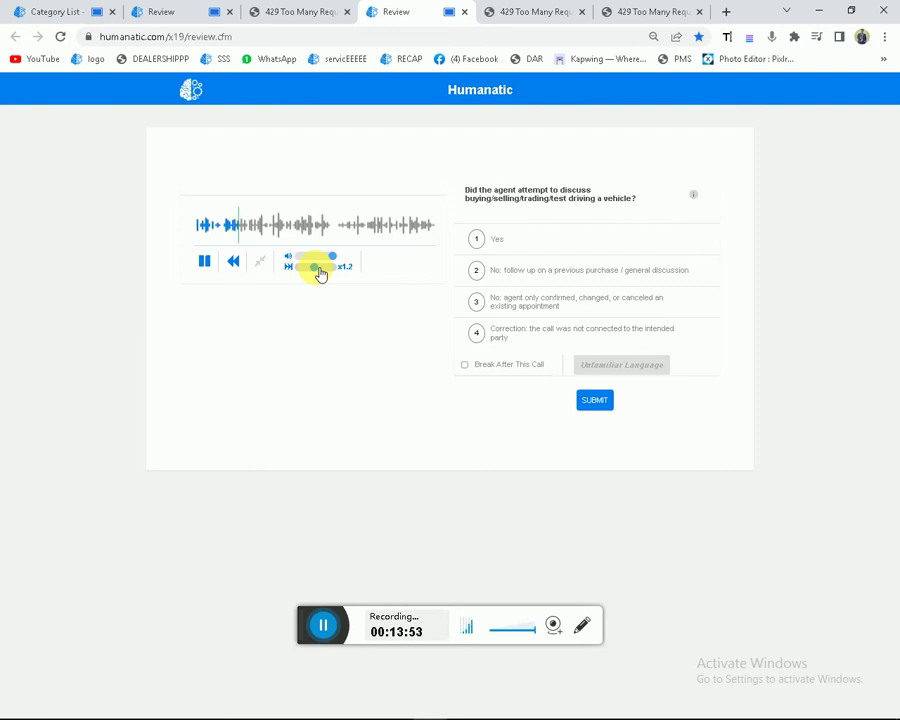
click(206, 262)
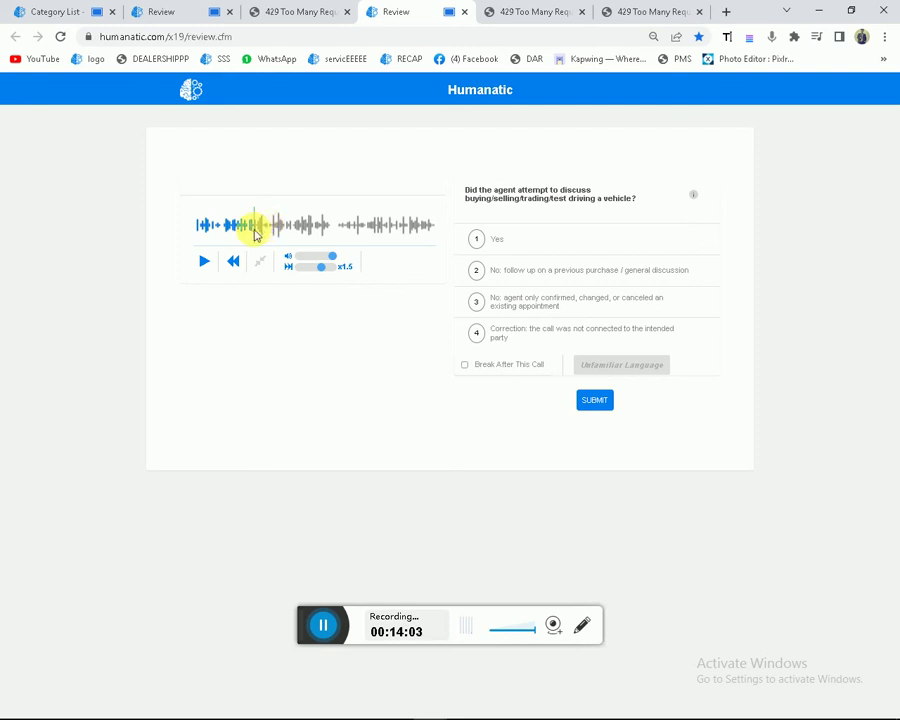
Open another Reason for Outbound Call review from the category list and play its call at x1.9.
click(75, 10)
click(478, 201)
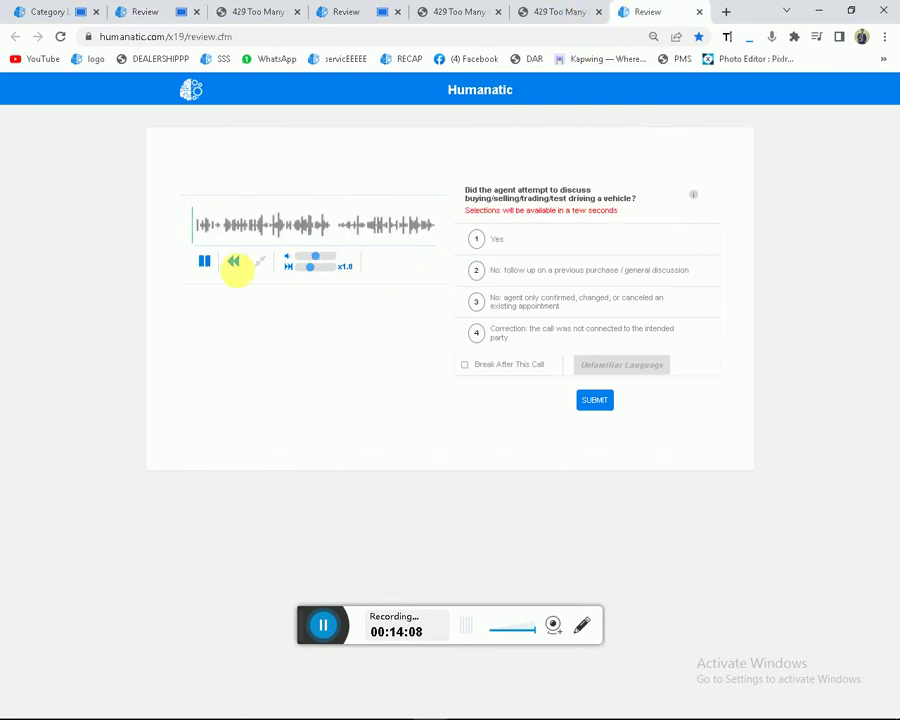
click(205, 262)
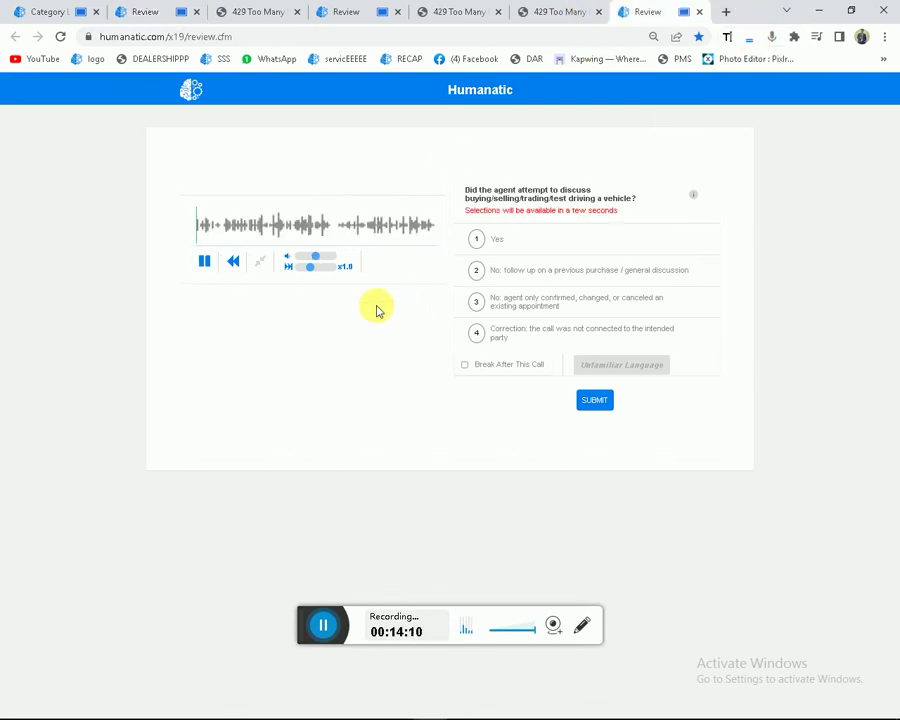
click(331, 267)
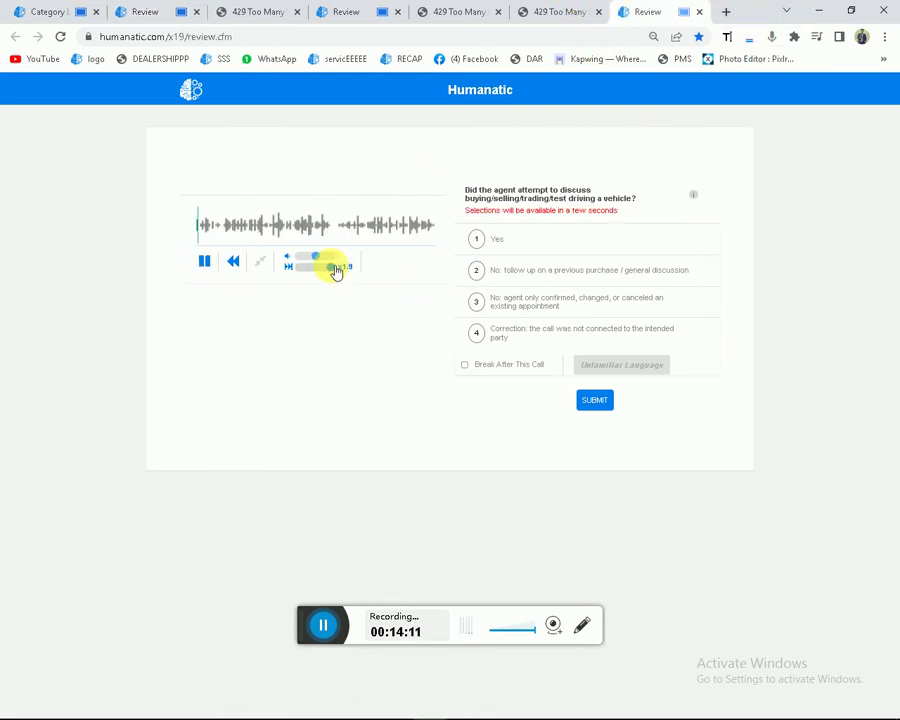
Close the newly opened duplicate review and the adjacent 429 error tabs.
click(700, 13)
click(700, 13)
click(700, 13)
click(700, 13)
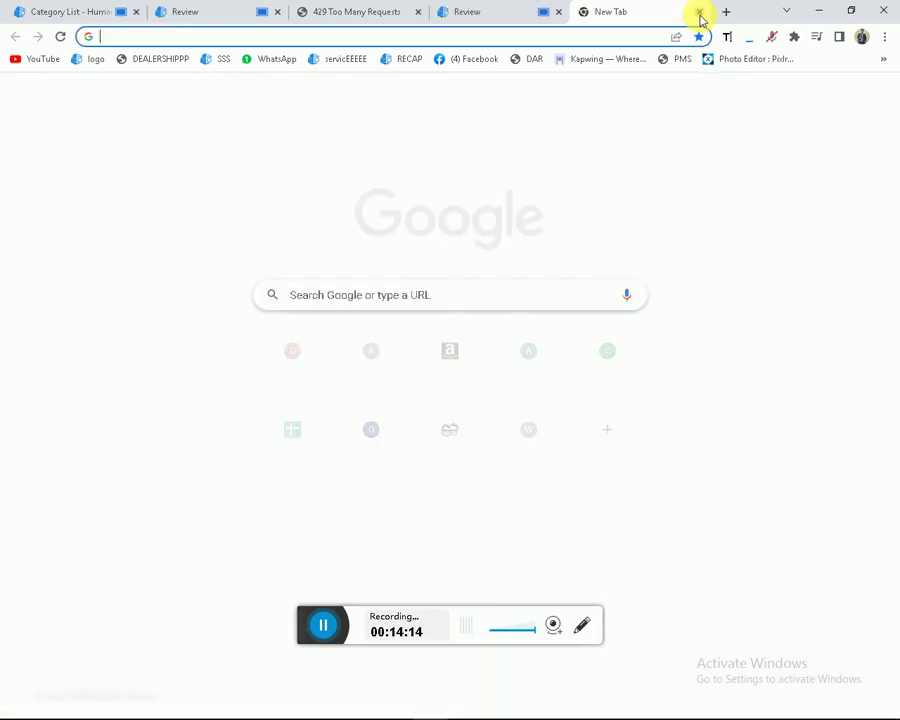
click(700, 13)
click(694, 13)
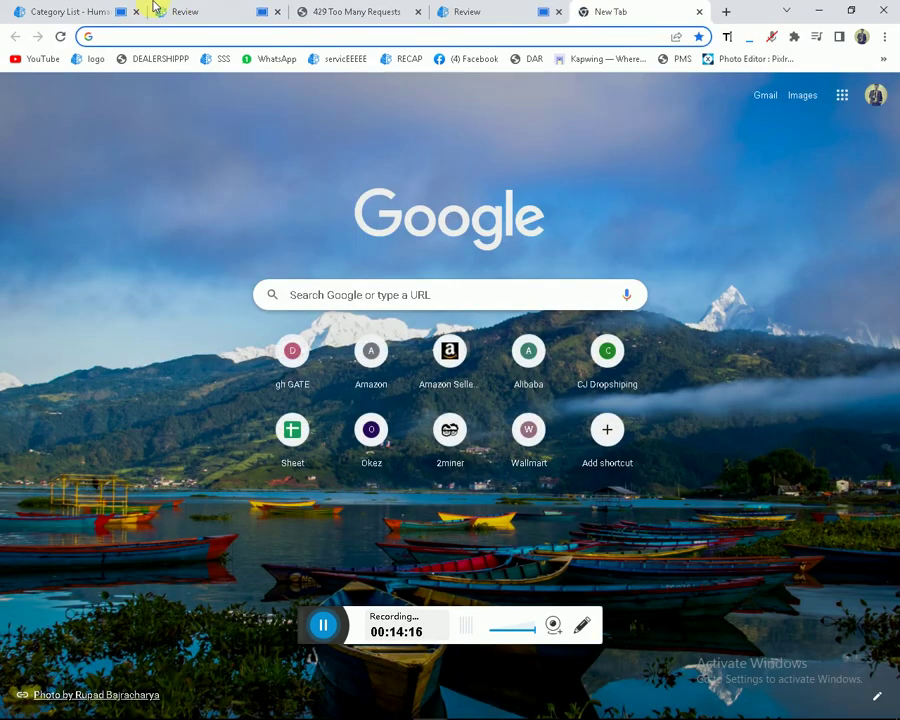
Return to the category list, open another Reason for Outbound Call review, and display it.
click(150, 11)
click(110, 13)
click(460, 200)
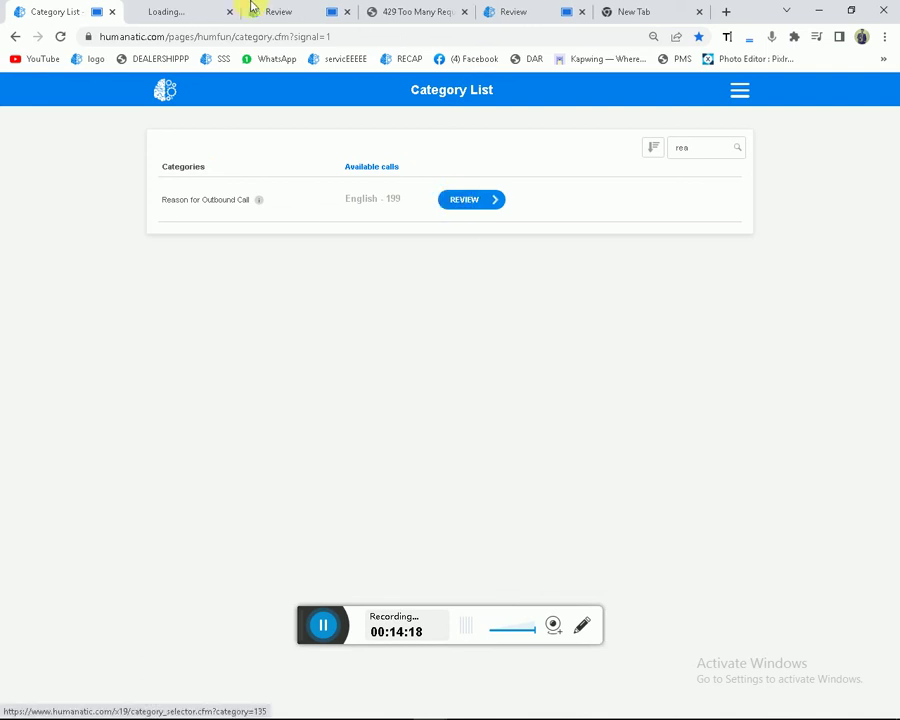
click(201, 8)
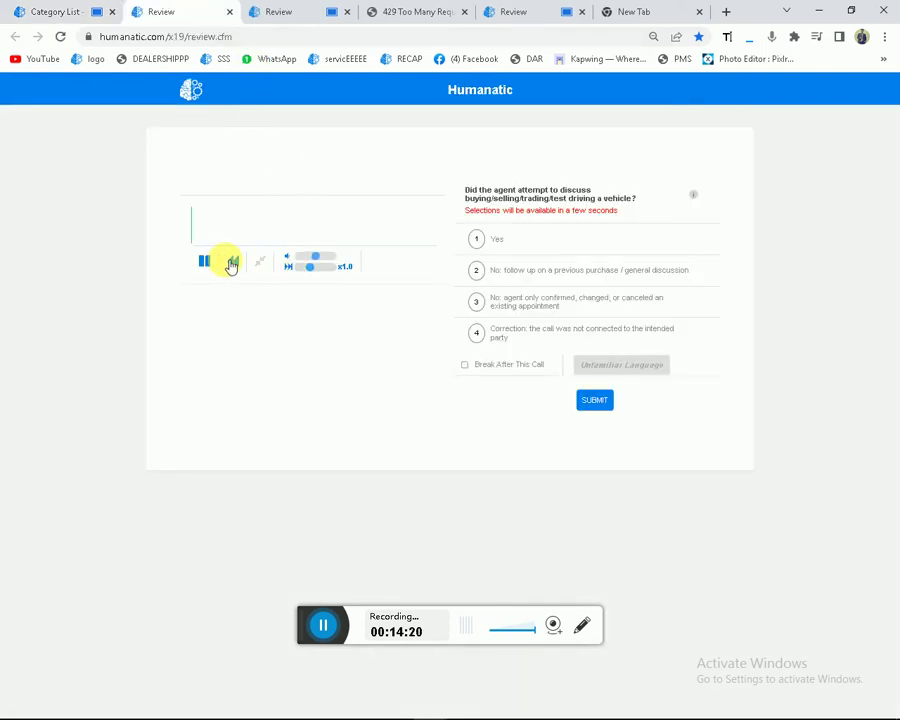
click(741, 37)
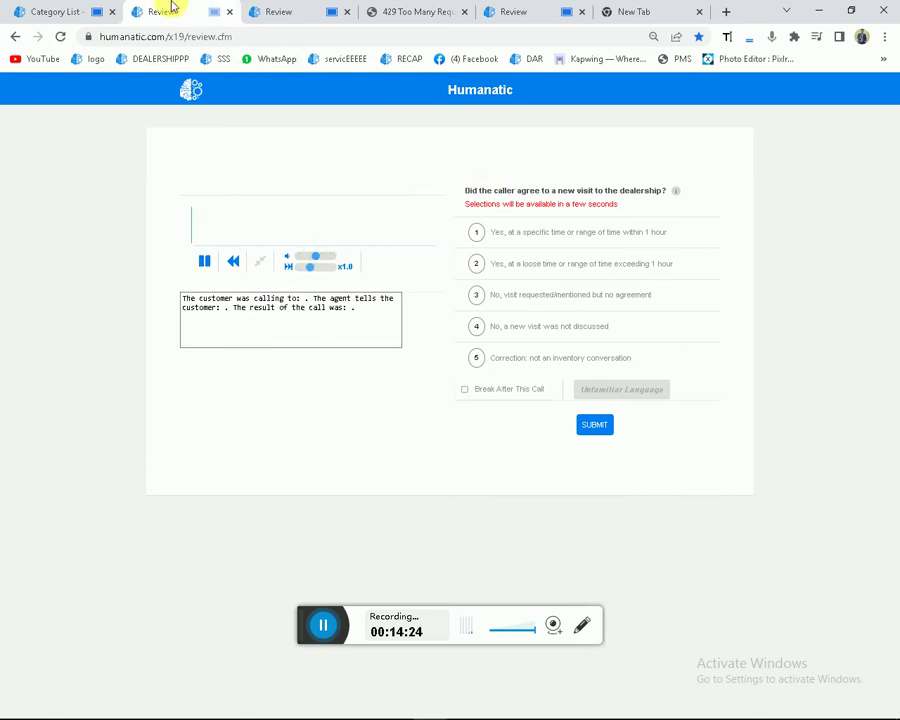
Open another review in a new tab from the category list and close the review asking about a new dealership visit.
click(70, 10)
right_click(474, 203)
click(500, 208)
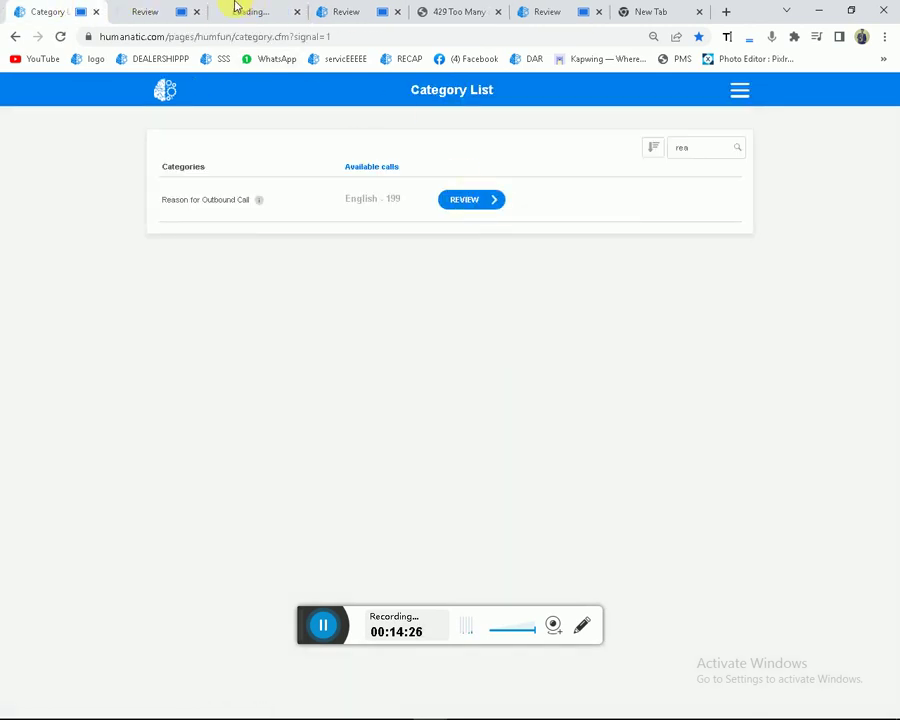
click(240, 10)
click(153, 10)
click(196, 11)
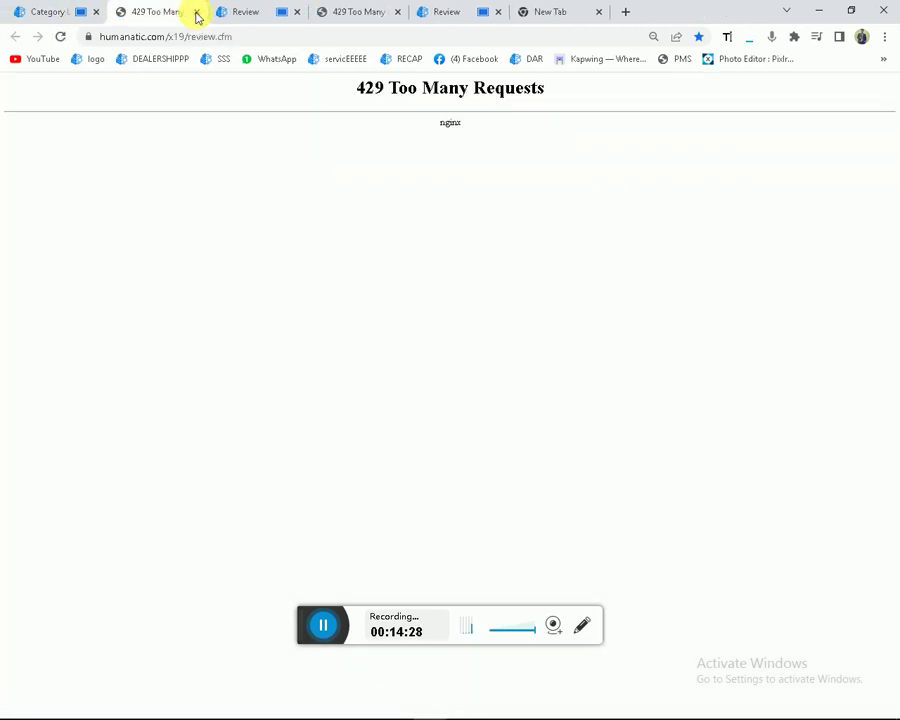
Open a fresh Reason for Outbound Call review from the category list and display it.
click(233, 8)
click(40, 10)
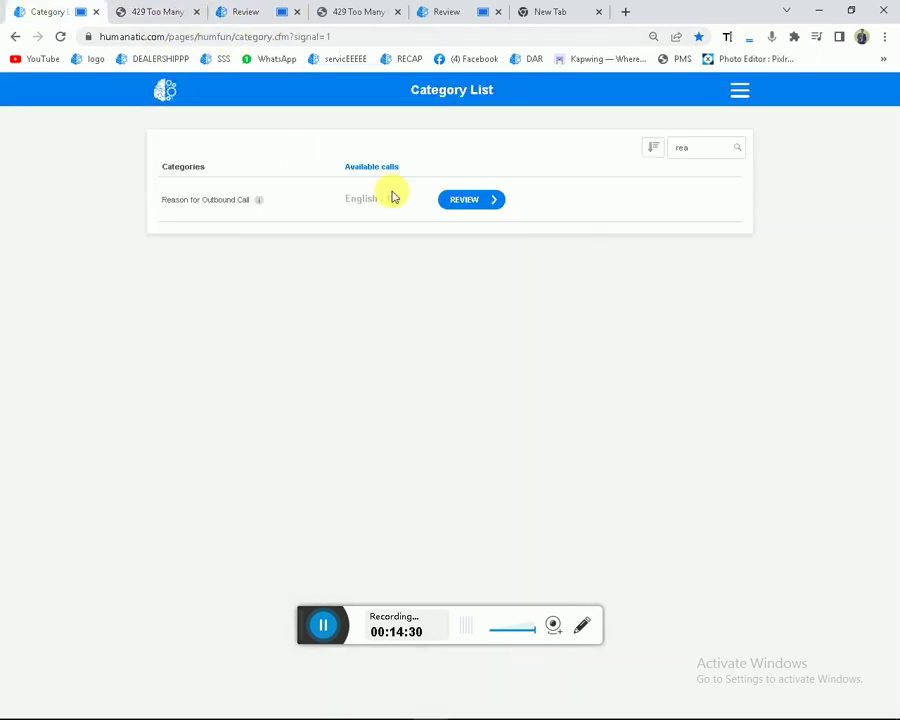
middle_click(490, 206)
click(158, 10)
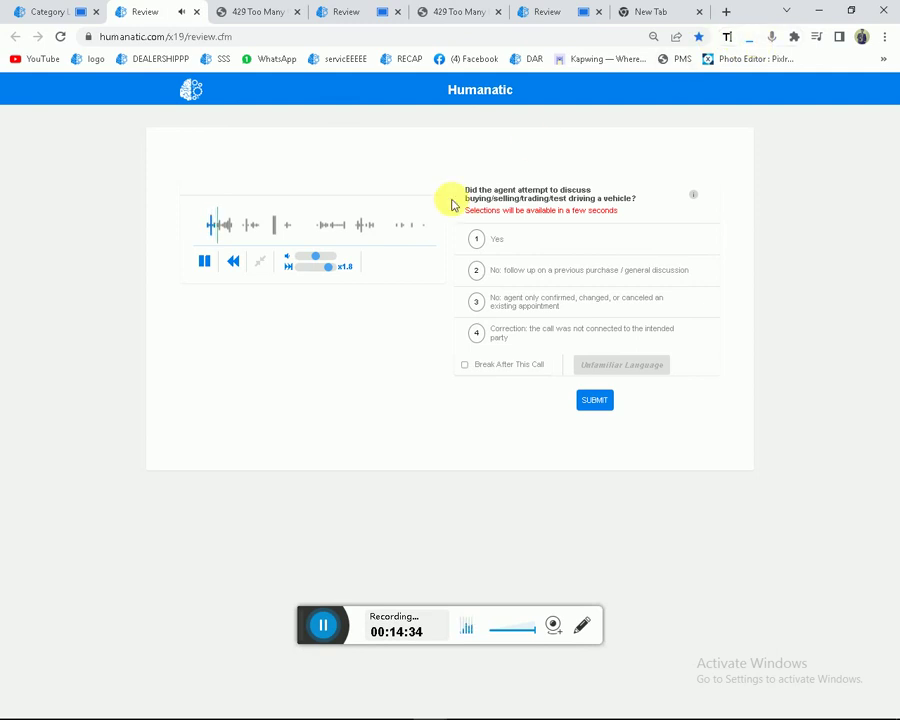
Play the call at x1.3, skip ahead to the speech after the middle gap, and raise the speed to x1.7.
click(319, 267)
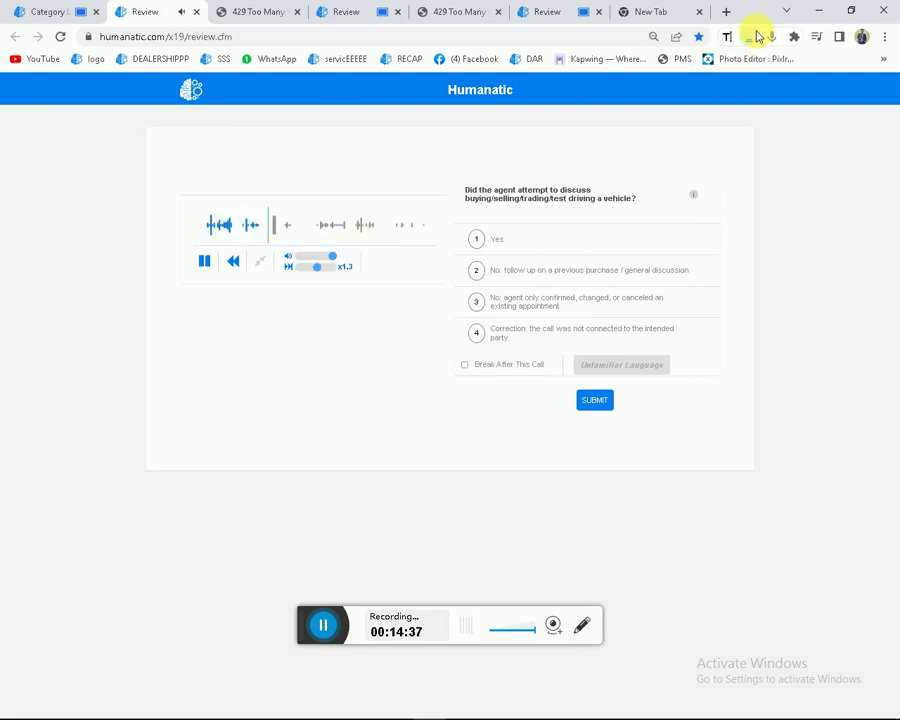
click(314, 226)
click(326, 268)
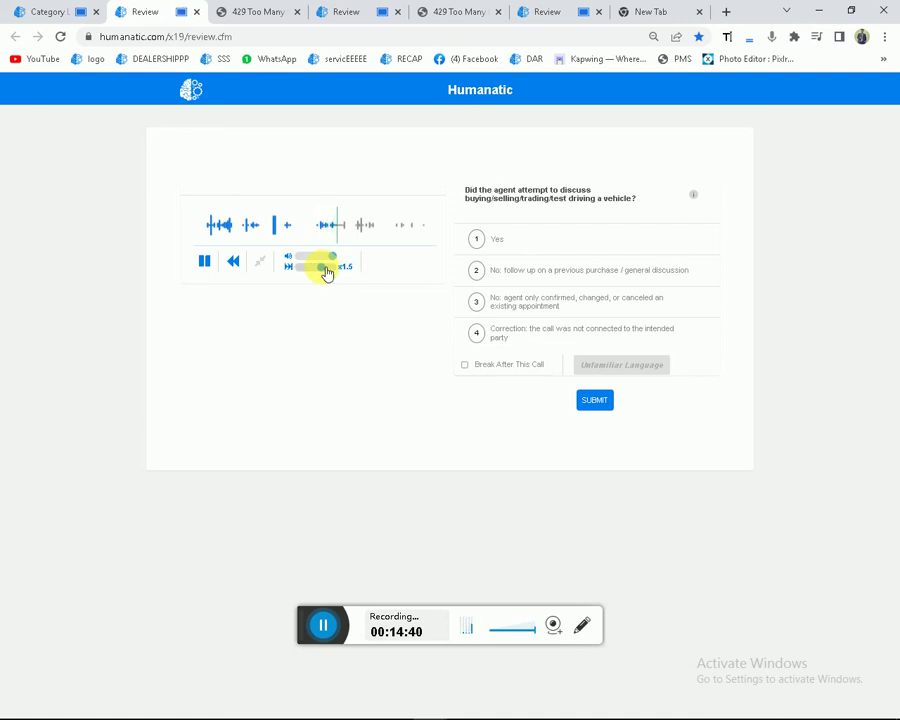
click(327, 268)
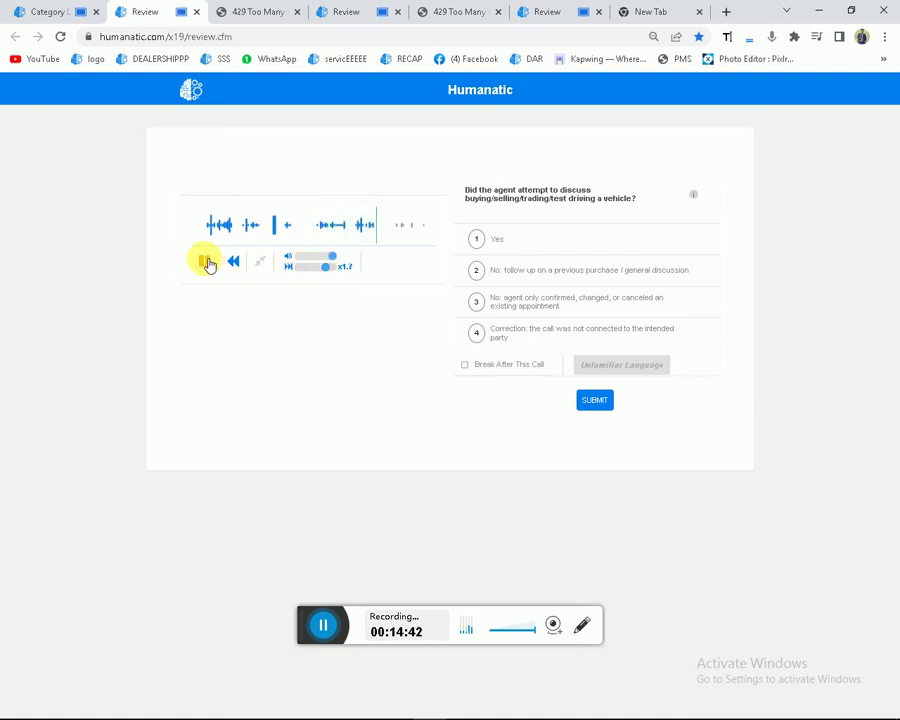
Pause the call, move playback back to just after the middle gap, and answer "Correction: the call was not connected to the intended party".
click(205, 262)
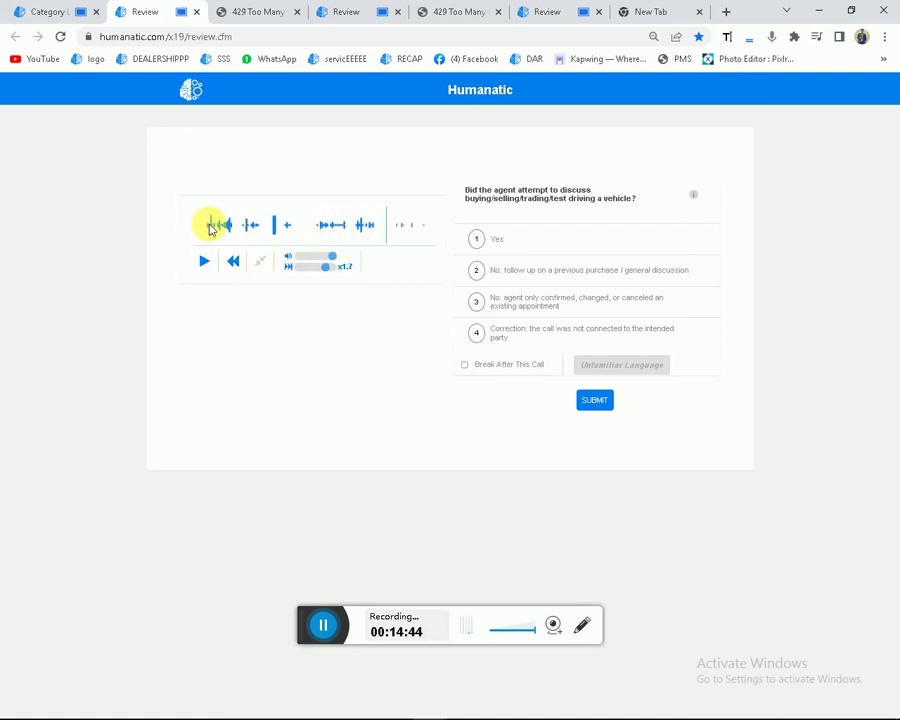
click(320, 225)
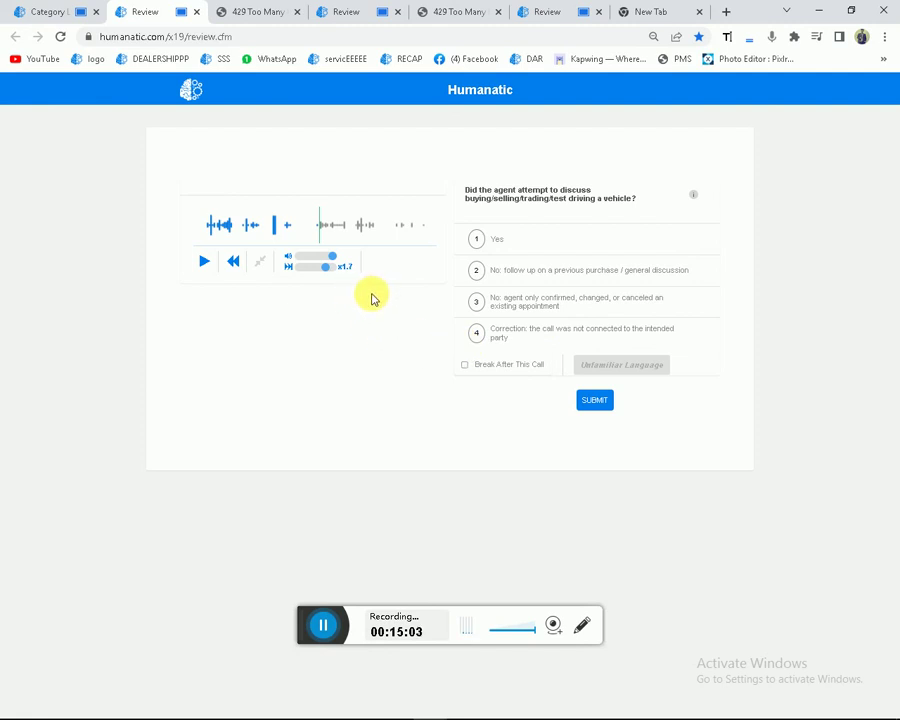
click(477, 333)
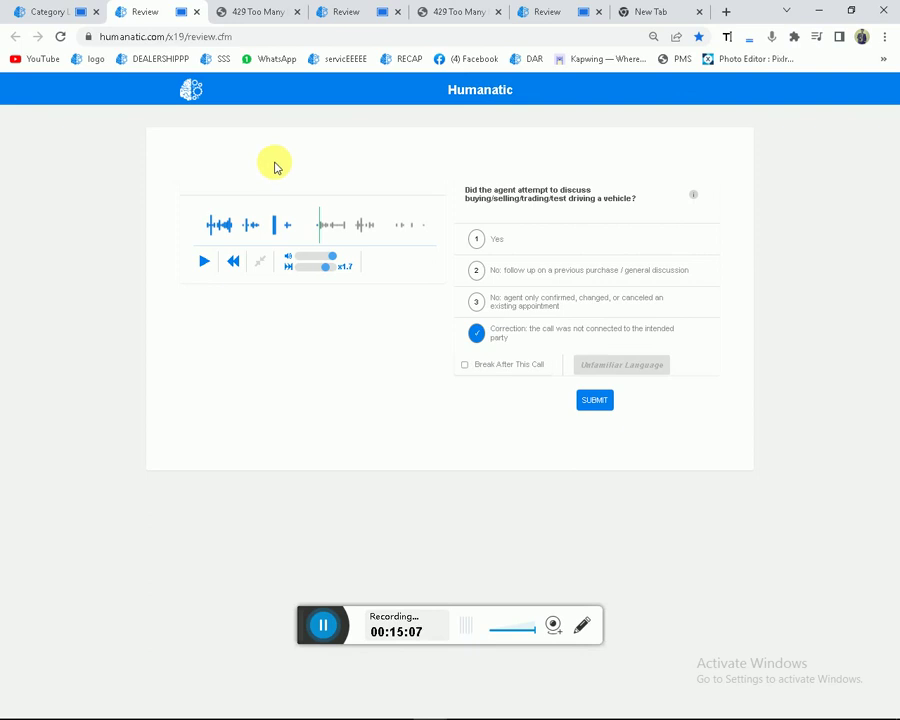
click(323, 624)
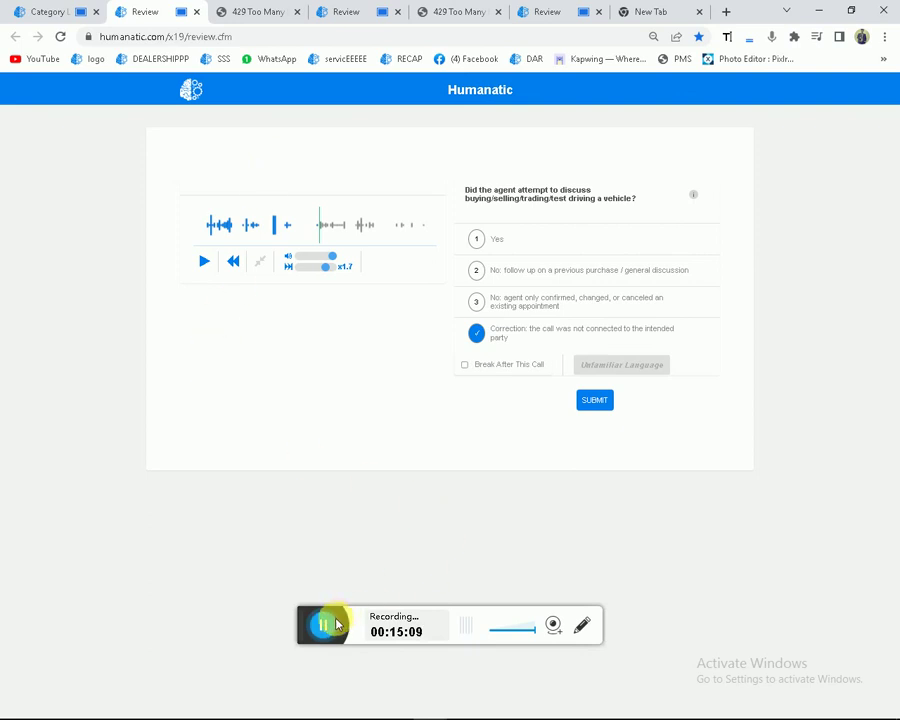